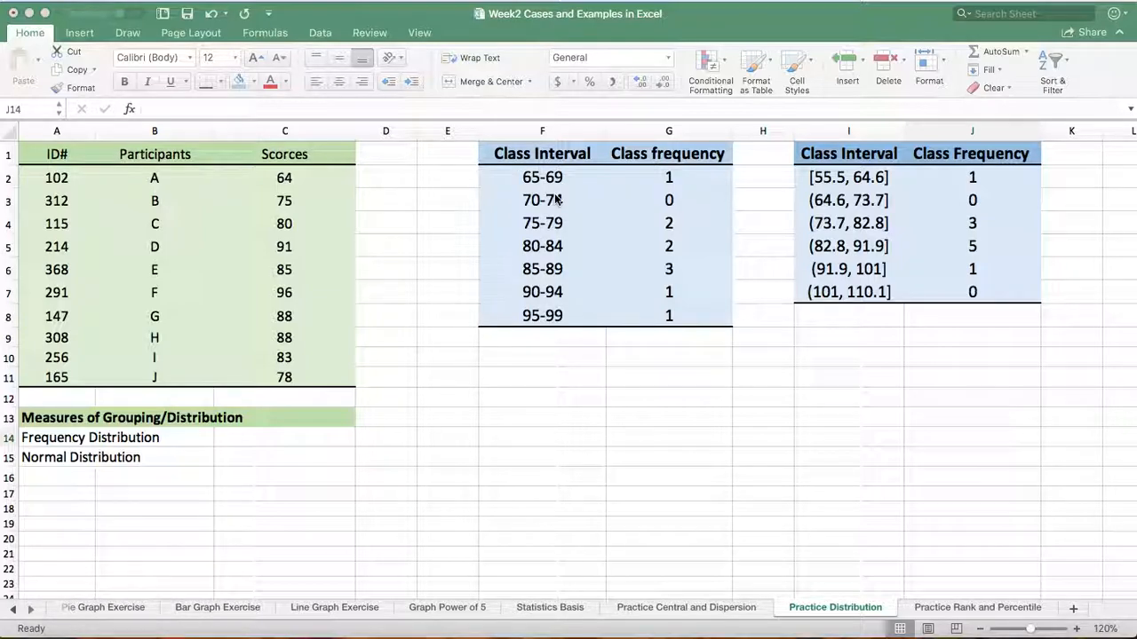
Insert a histogram from the class intervals and frequencies in F2:G8
click(500, 153)
drag(534, 182, 668, 321)
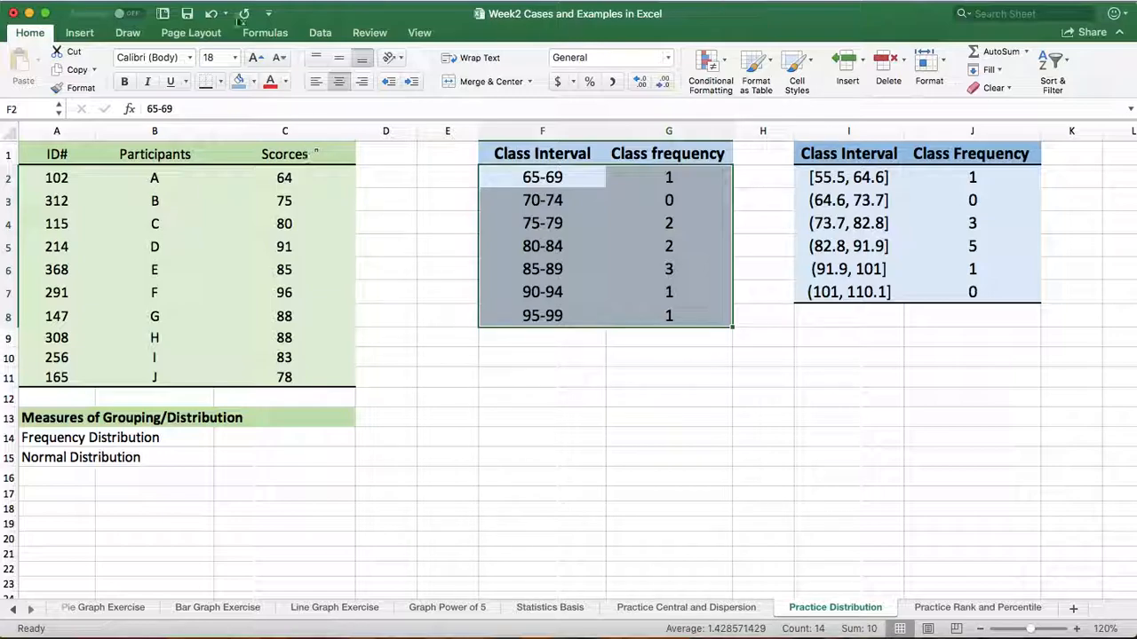
click(80, 33)
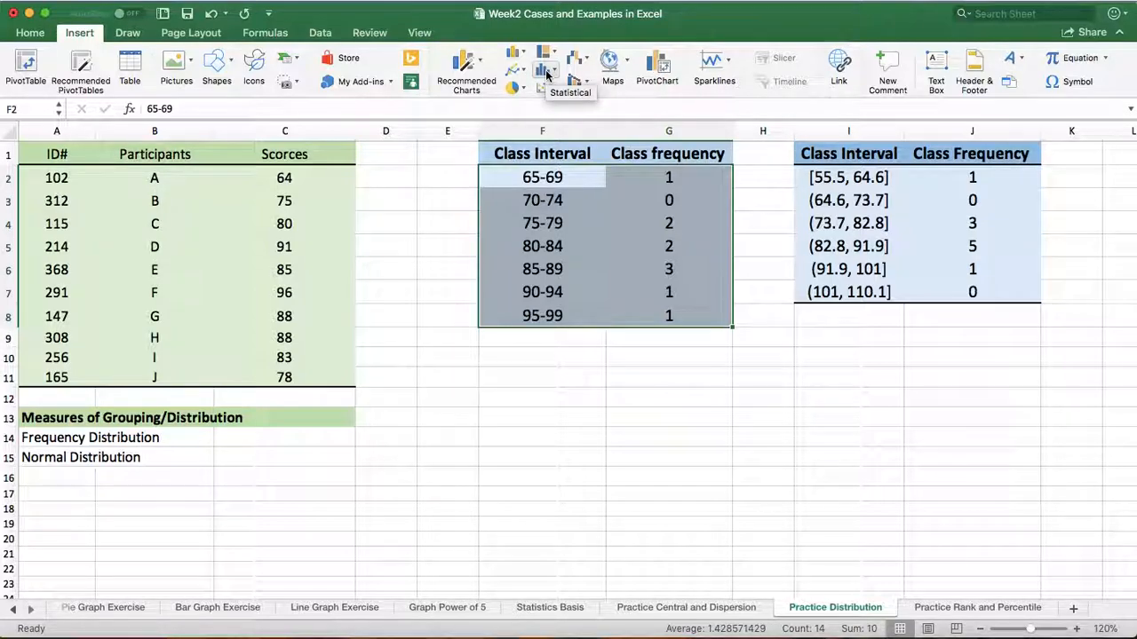
click(547, 73)
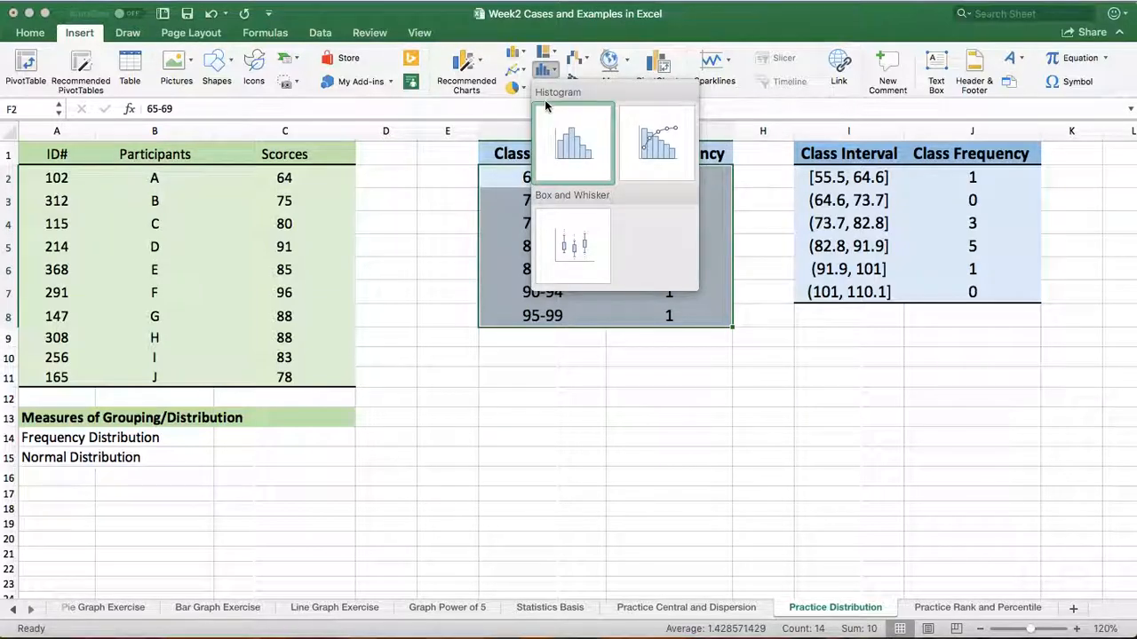
click(573, 144)
Move the histogram below the F1:G8 frequency table and widen it to extend into column I
drag(458, 282, 468, 383)
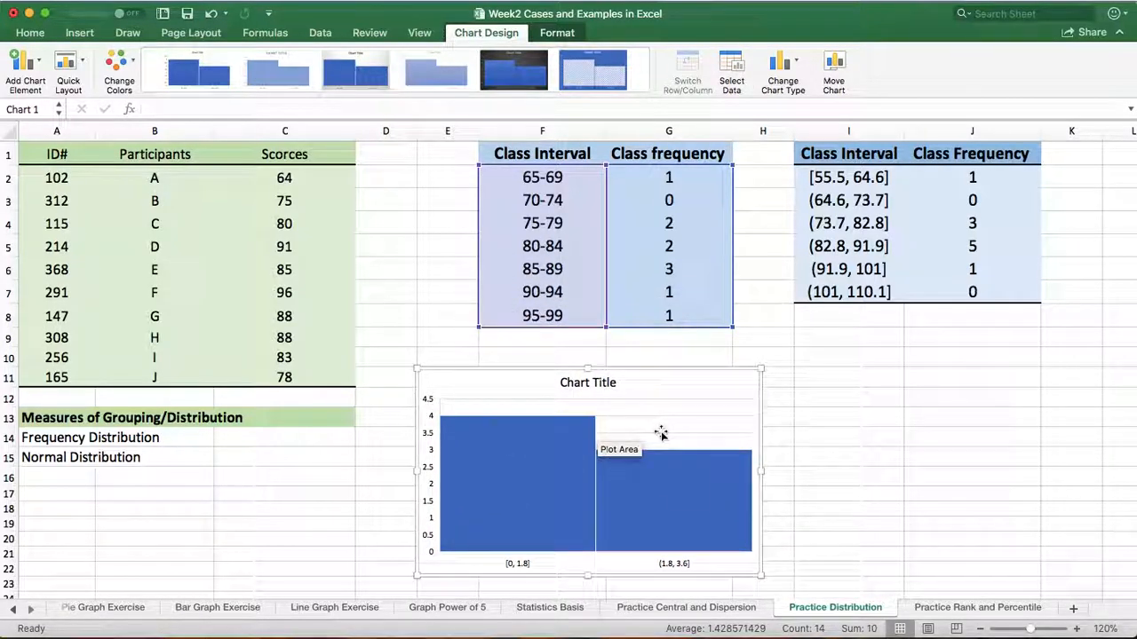
drag(760, 368, 817, 366)
drag(817, 576, 845, 582)
drag(1126, 258, 1130, 297)
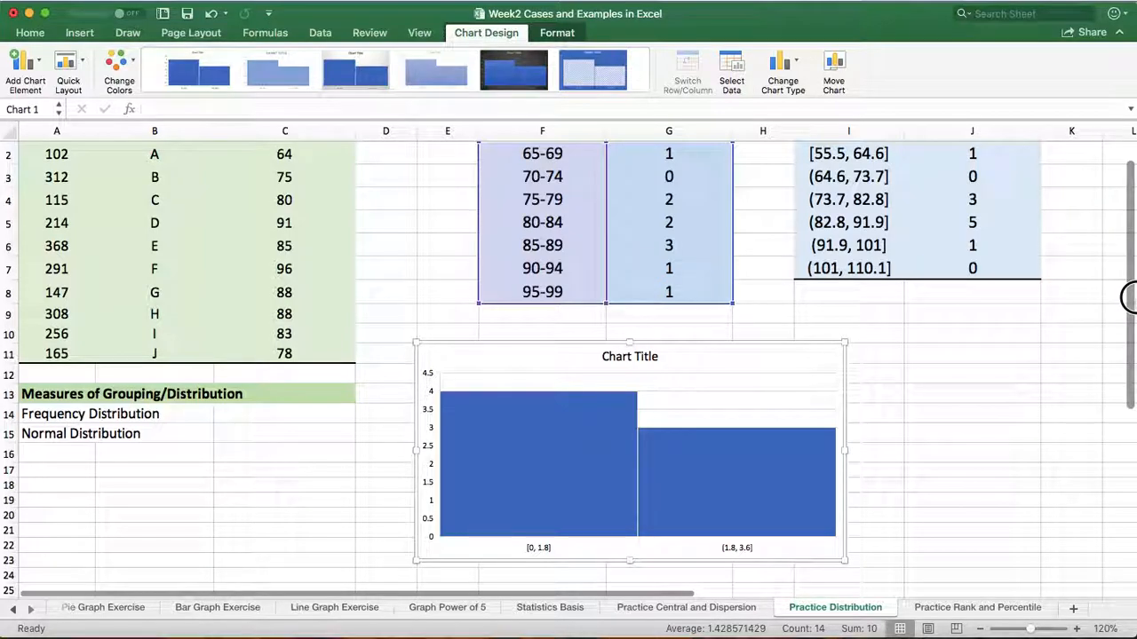
Set the histogram data series to use bins By Category
mouse_move(678, 456)
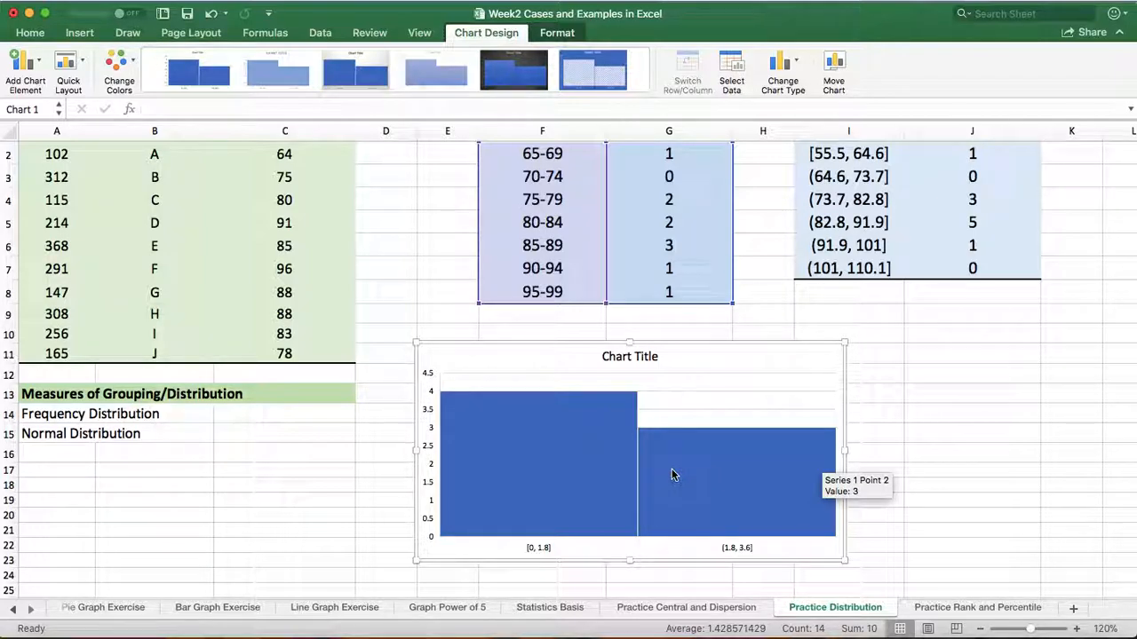
right_click(671, 476)
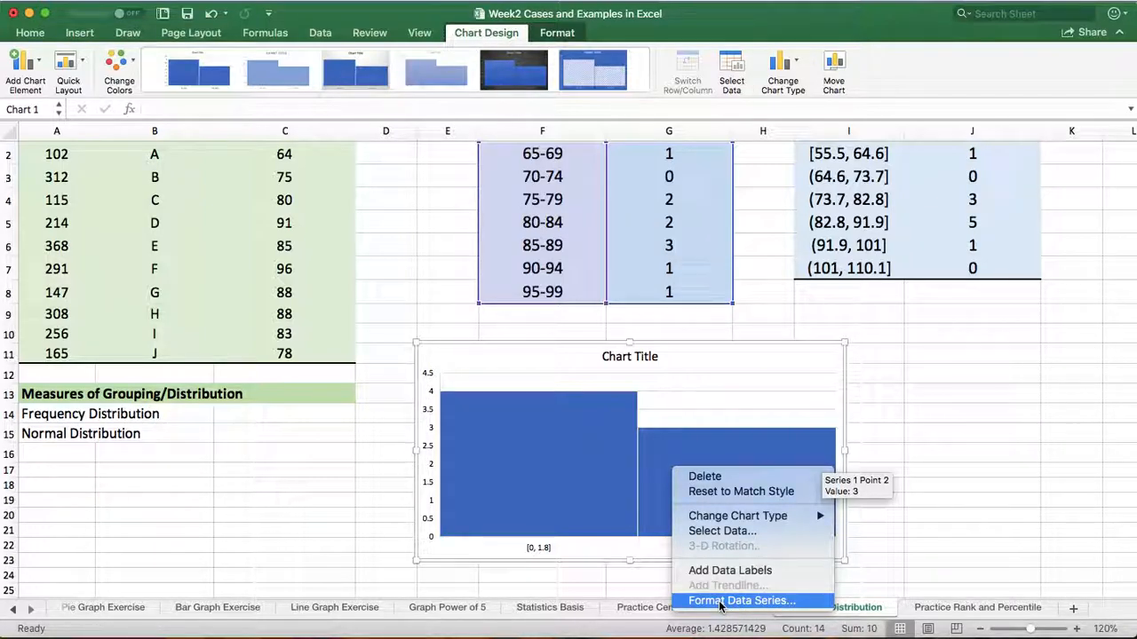
click(777, 604)
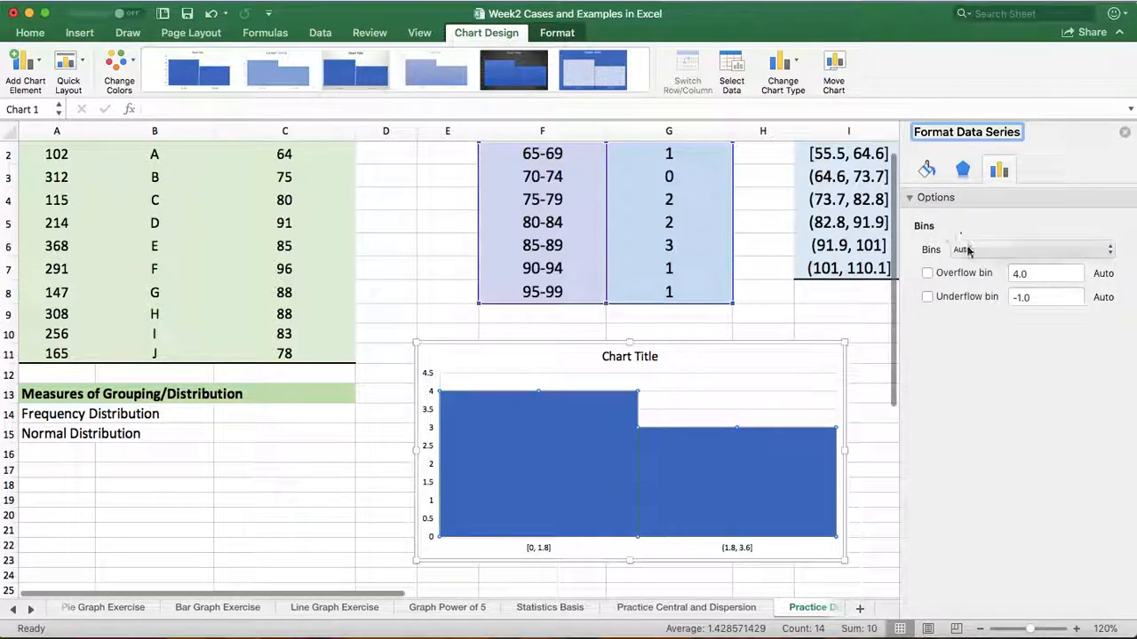
click(1110, 255)
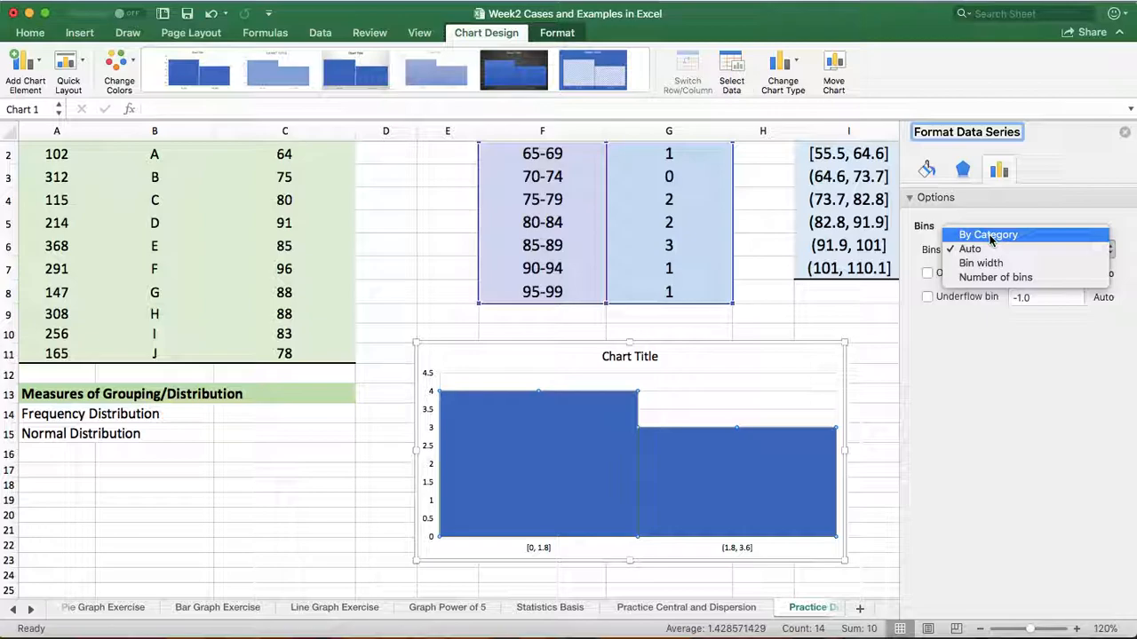
click(991, 236)
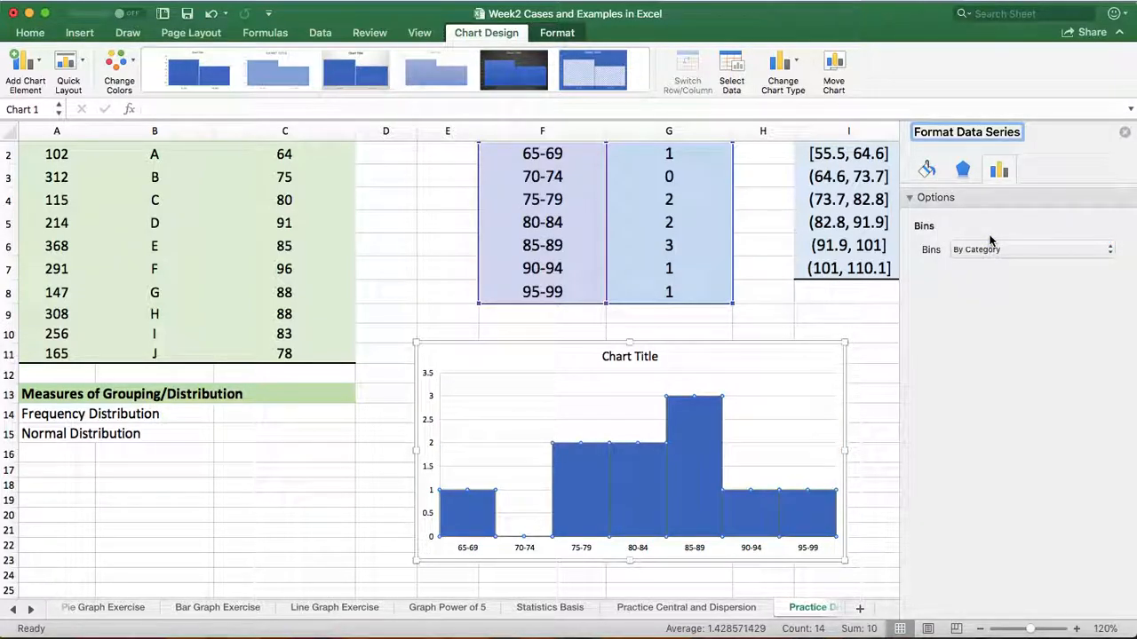
Add data labels to the histogram's bars
mouse_move(620, 482)
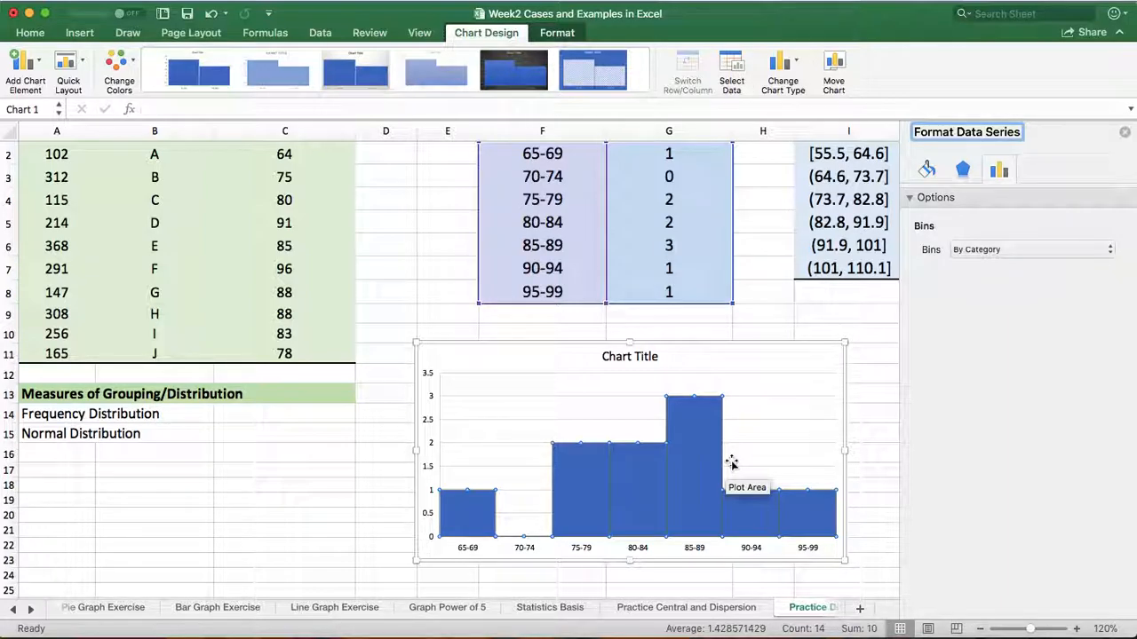
mouse_move(596, 520)
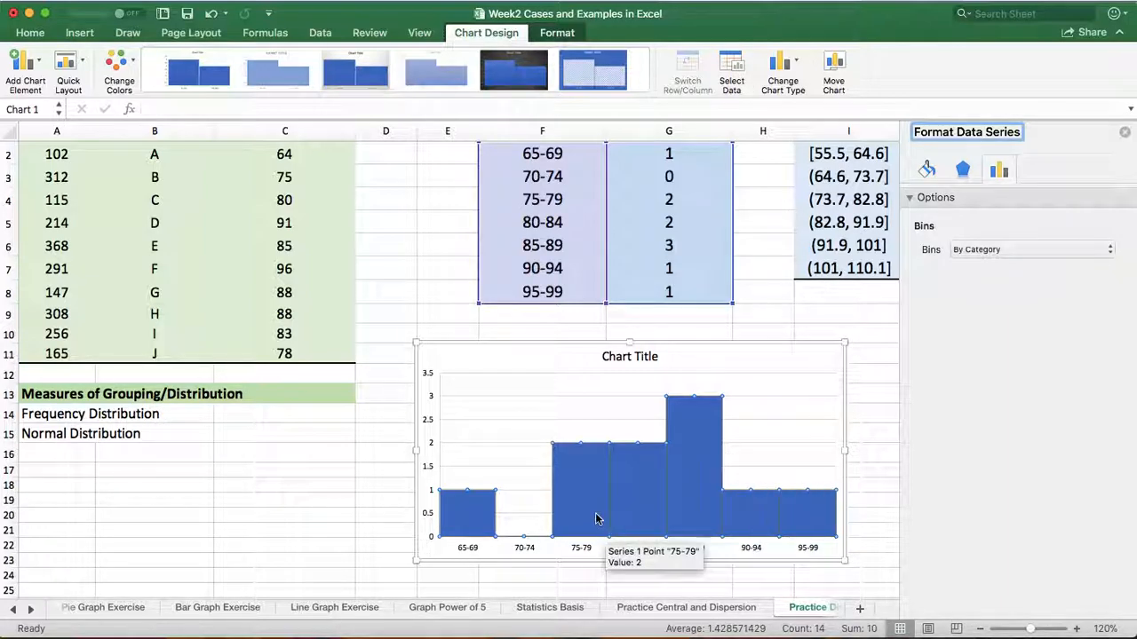
right_click(579, 470)
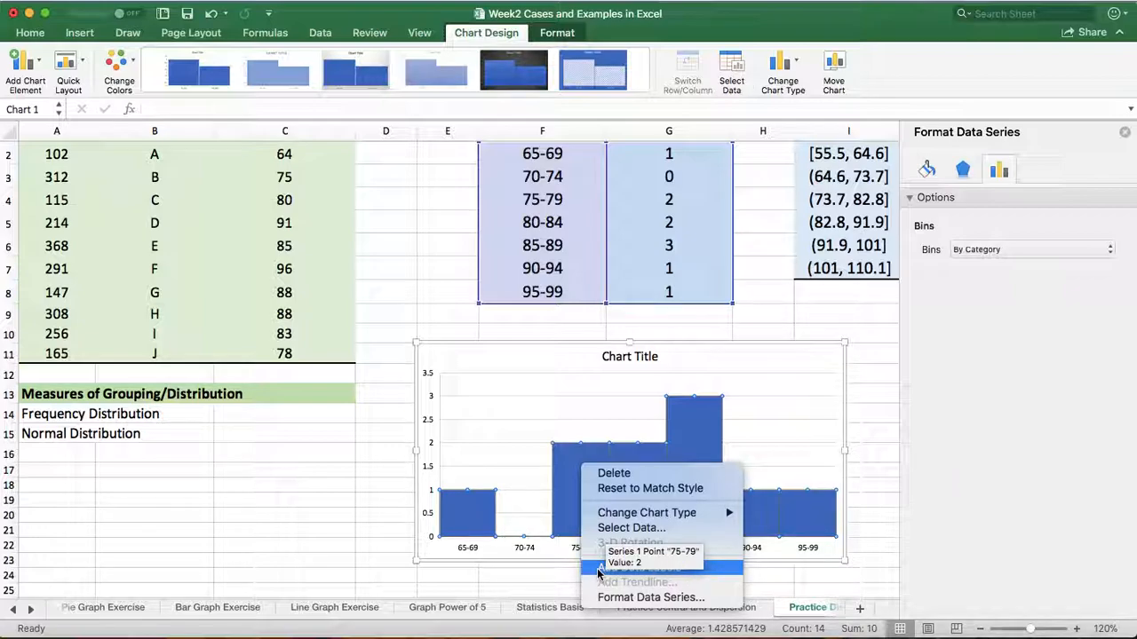
click(786, 405)
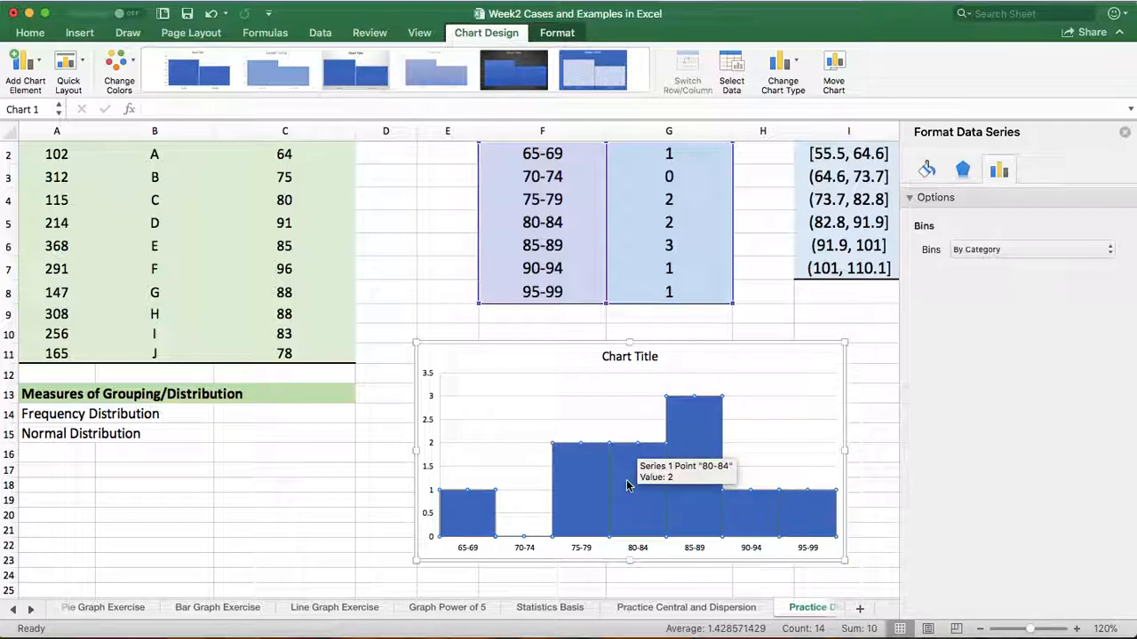
right_click(627, 484)
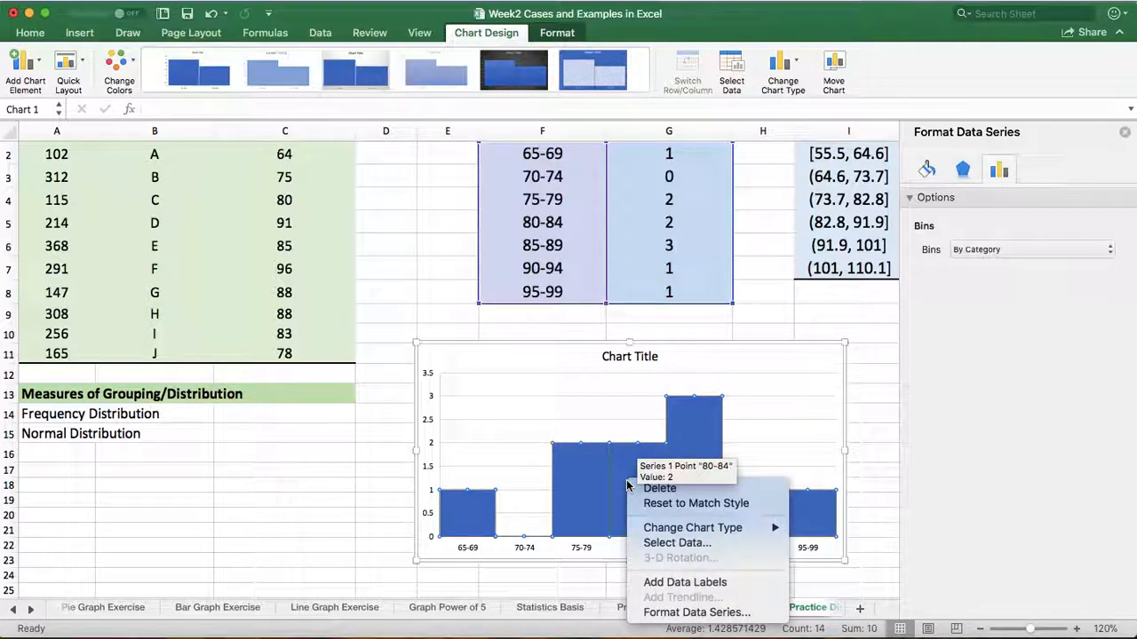
click(657, 584)
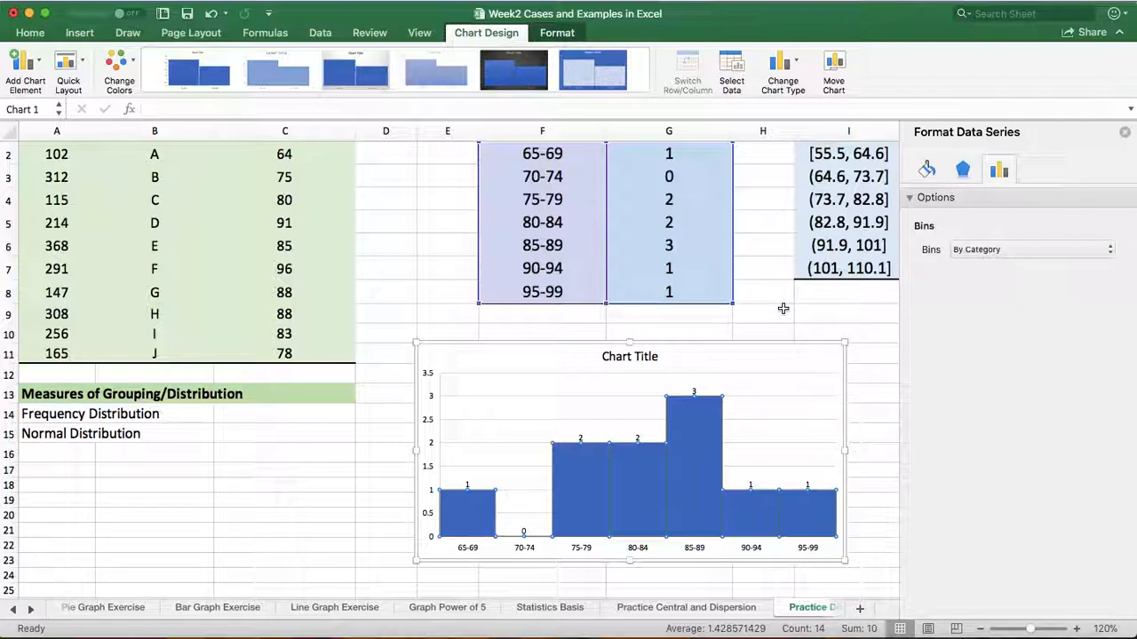
Replace the histogram's title with "Frequecy Ditribution" and close the title formatting options
scroll(385, 300, up, 1)
scroll(385, 300, right, 1)
click(388, 298)
click(629, 381)
click(647, 381)
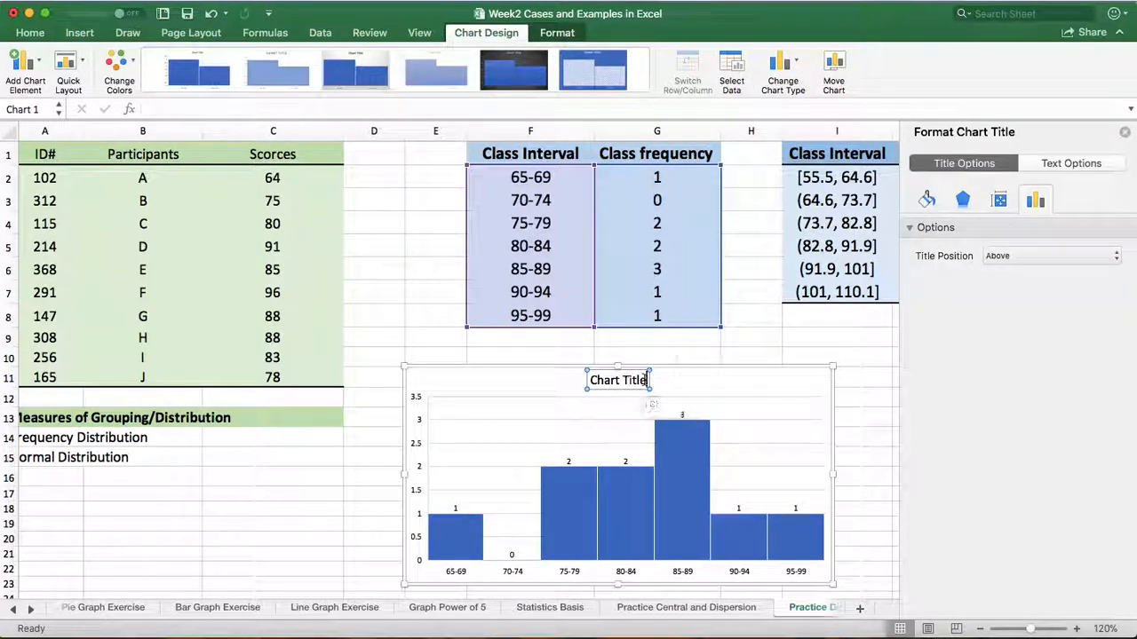
key(BackSpace)
key(BackSpace)
key(BackSpace)
key(BackSpace)
key(BackSpace)
key(BackSpace)
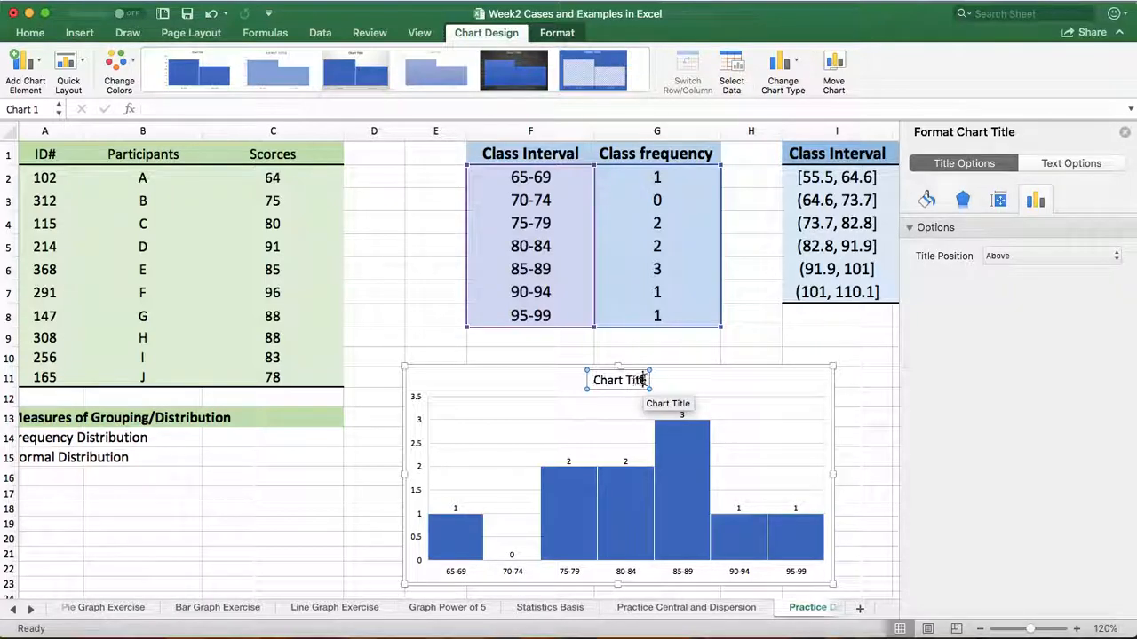
key(BackSpace)
key(BackSpace)
key(BackSpace)
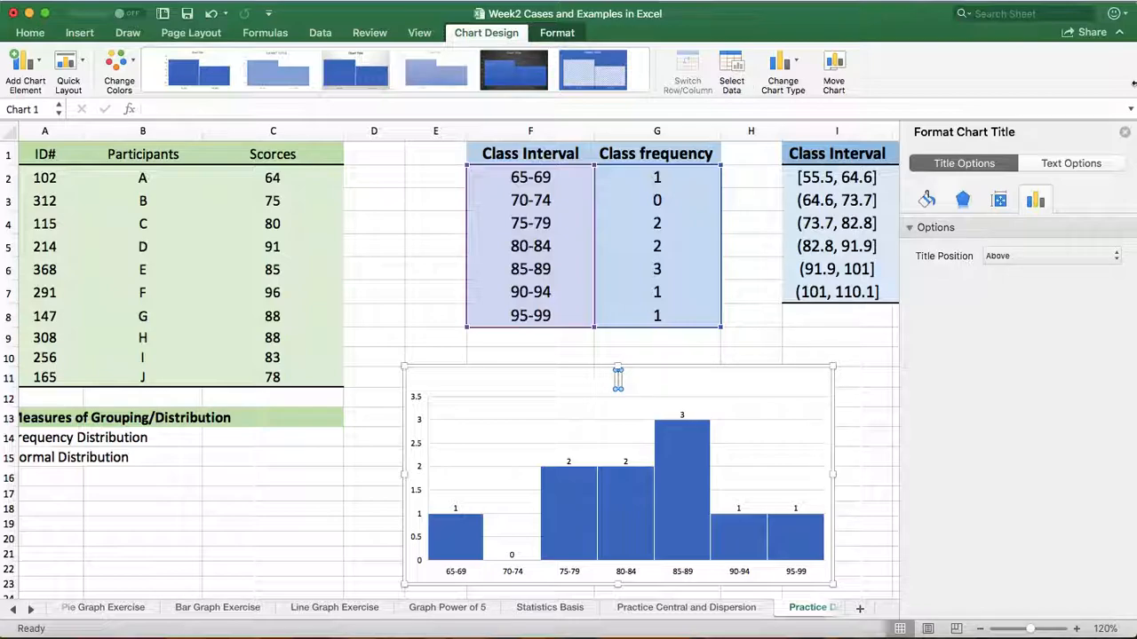
text(requen)
key(BackSpace)
text(ecy Distribution)
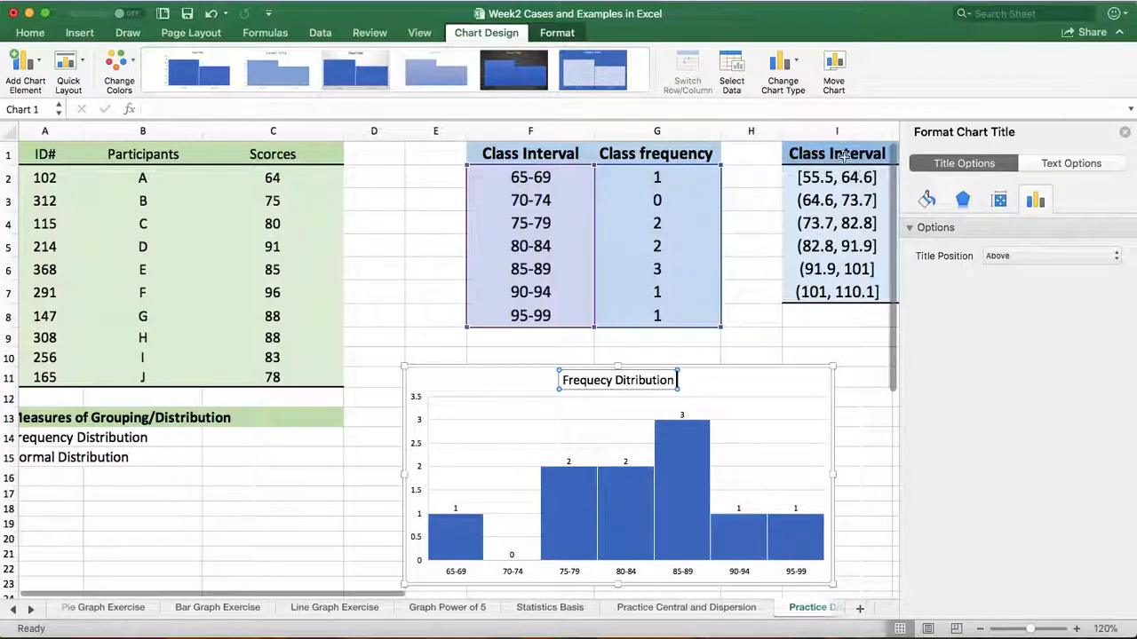
click(310, 491)
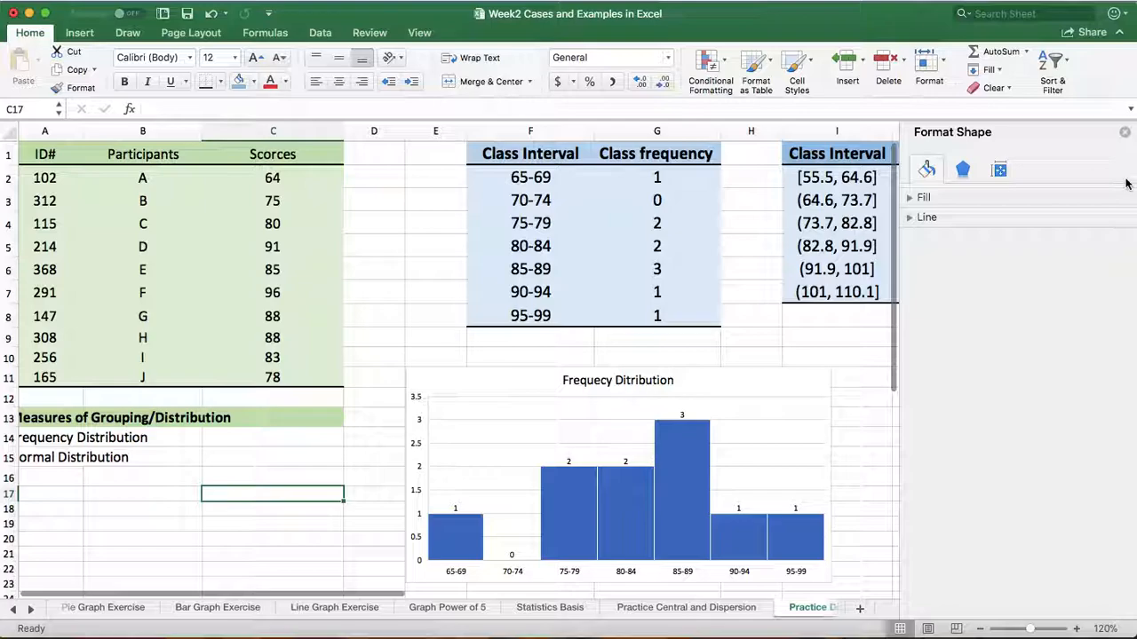
click(1126, 133)
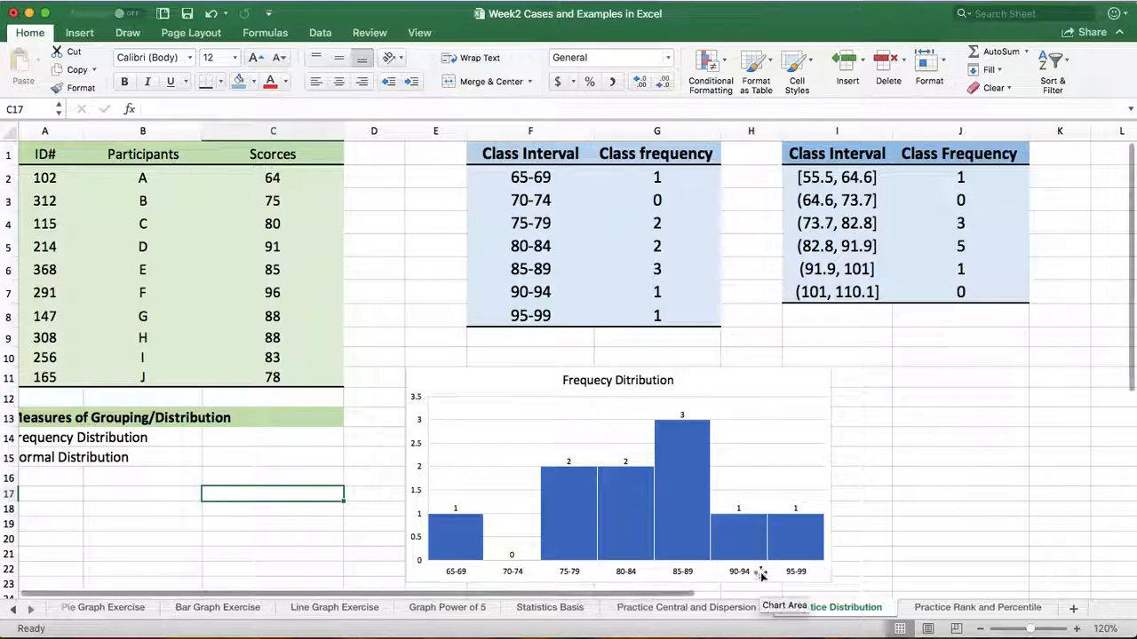
Examine the histogram's data series bin options and its horizontal axis options, including the gap width
right_click(628, 503)
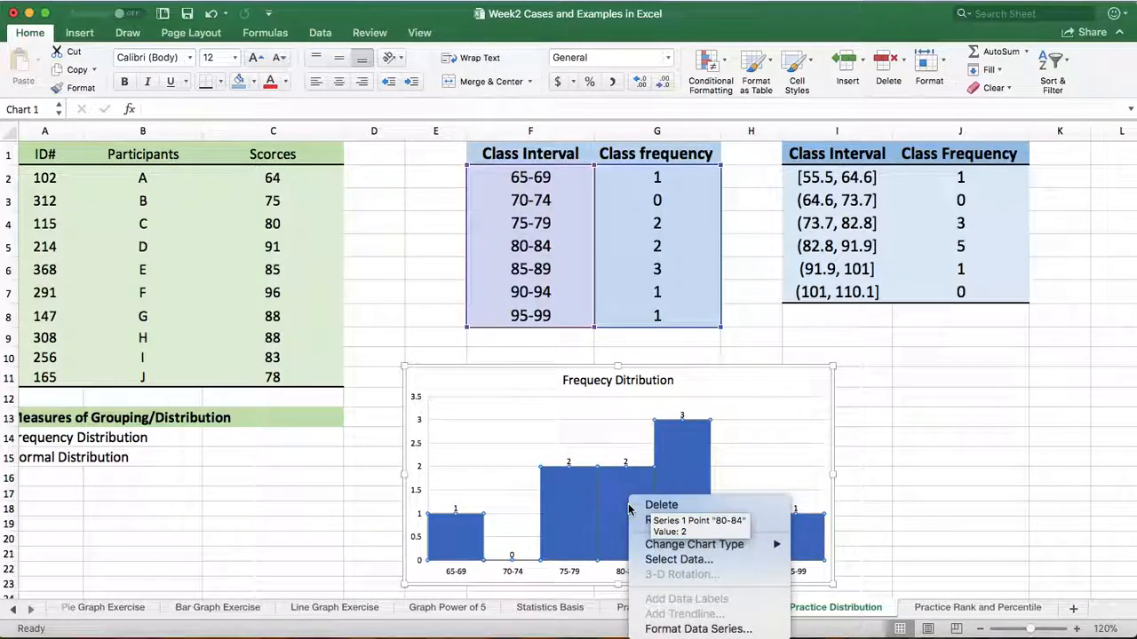
click(658, 631)
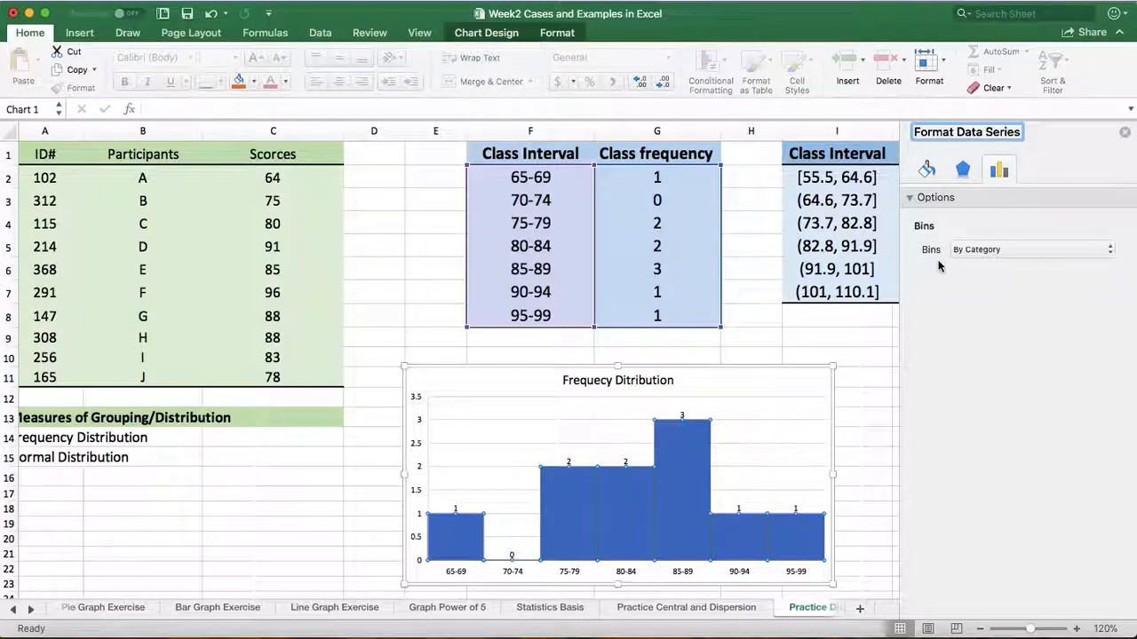
click(1124, 133)
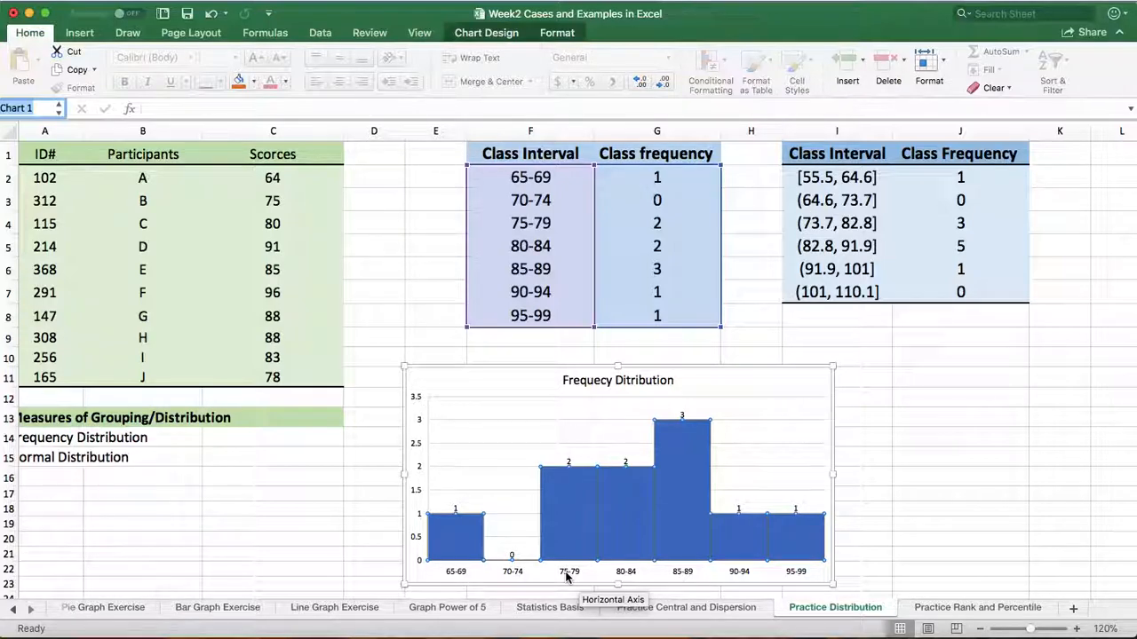
right_click(569, 578)
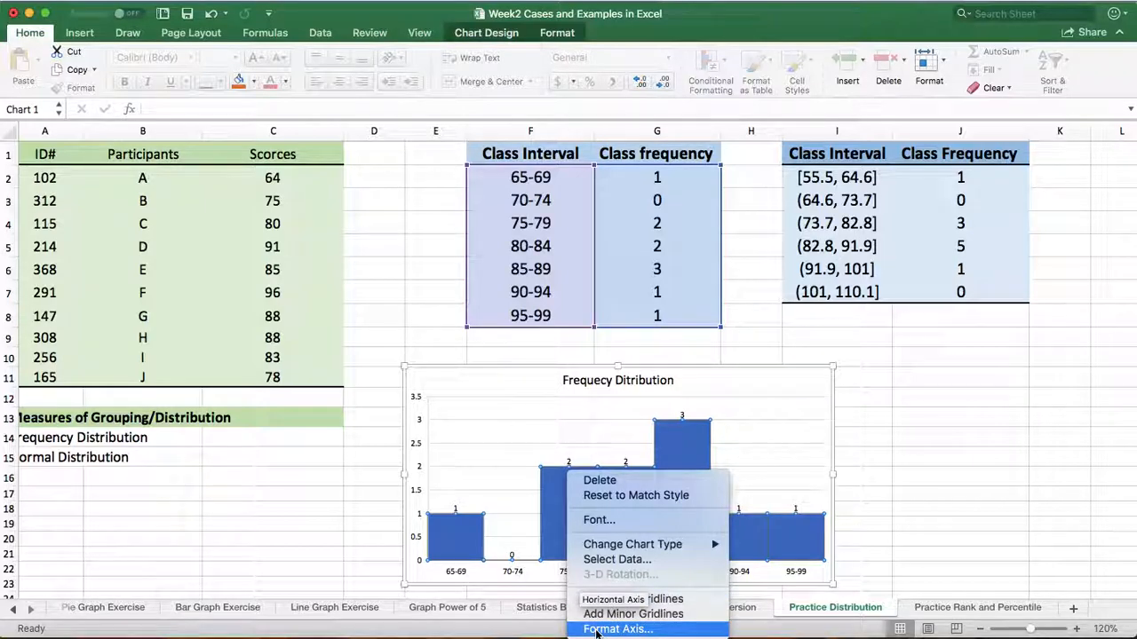
click(595, 630)
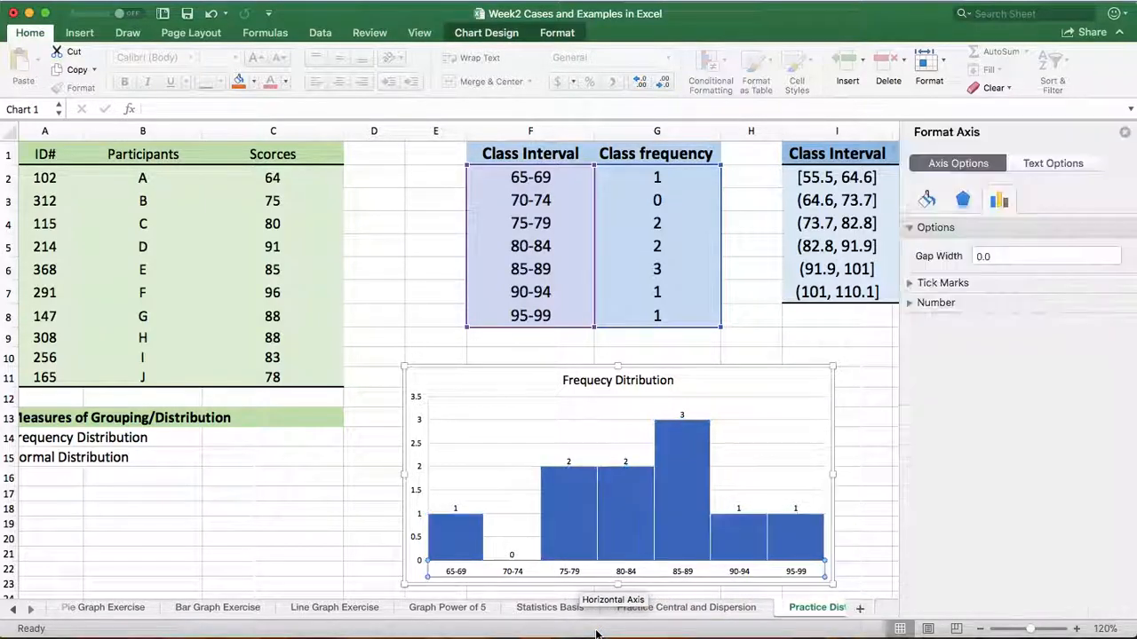
click(937, 229)
click(939, 230)
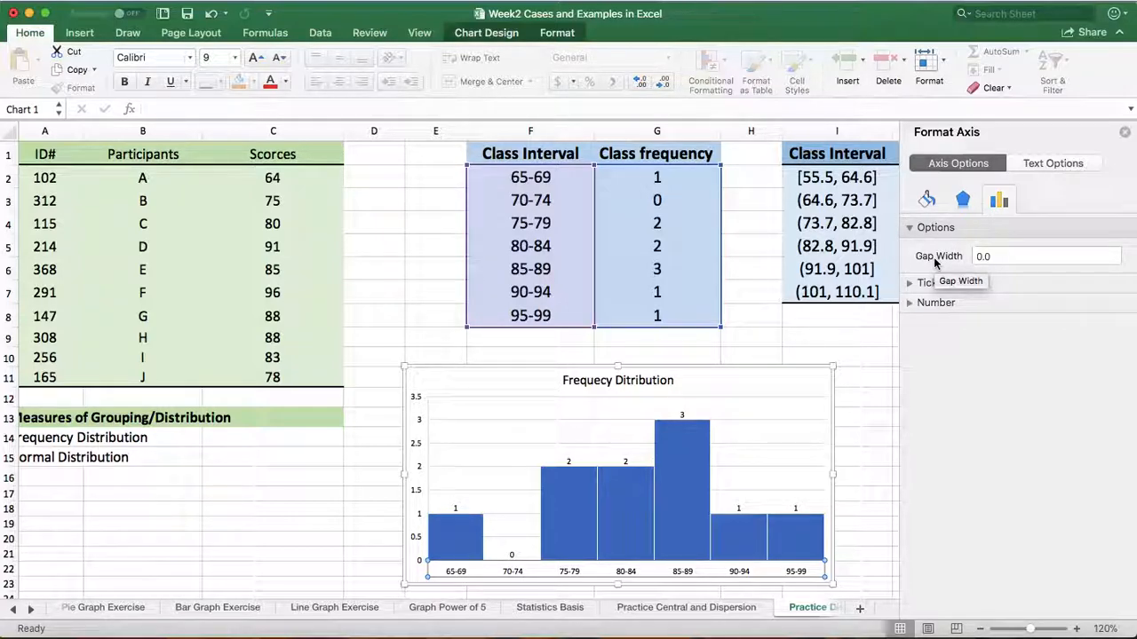
click(1123, 133)
click(1020, 459)
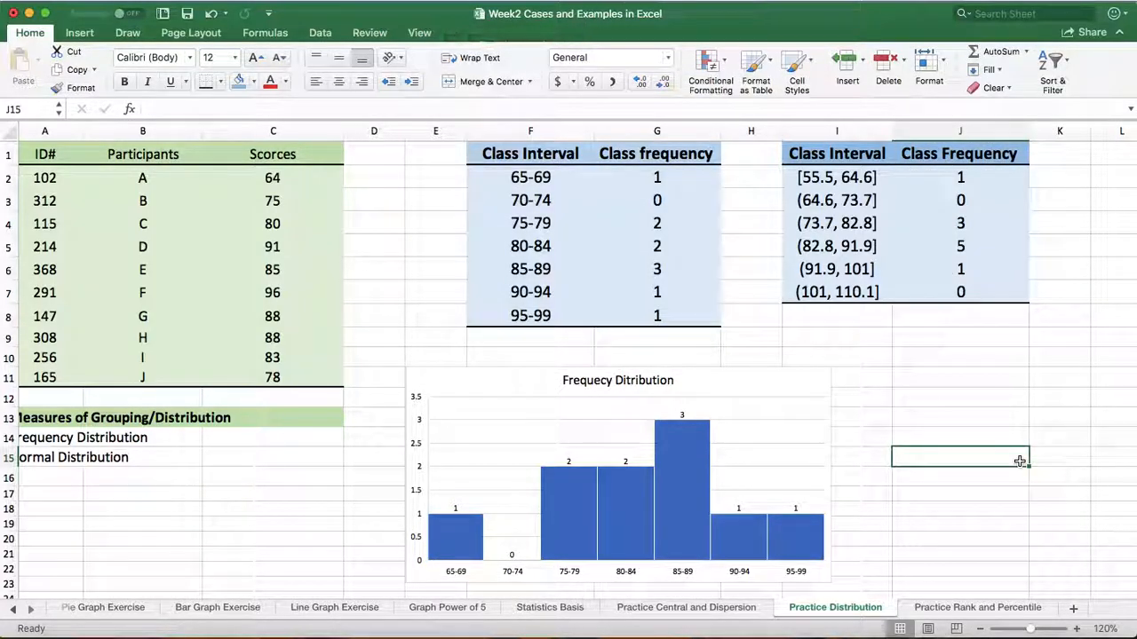
Widen column I slightly and enter 9.1 in cell L2 beside the second class interval table
scroll(1019, 461, right, 5)
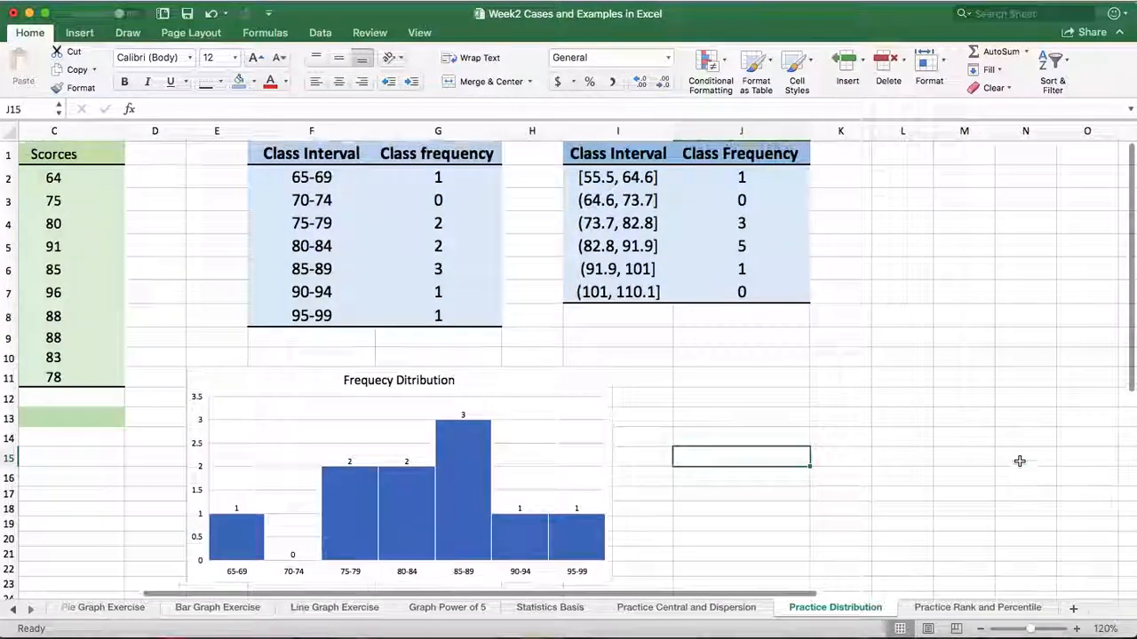
scroll(1000, 461, left, 3)
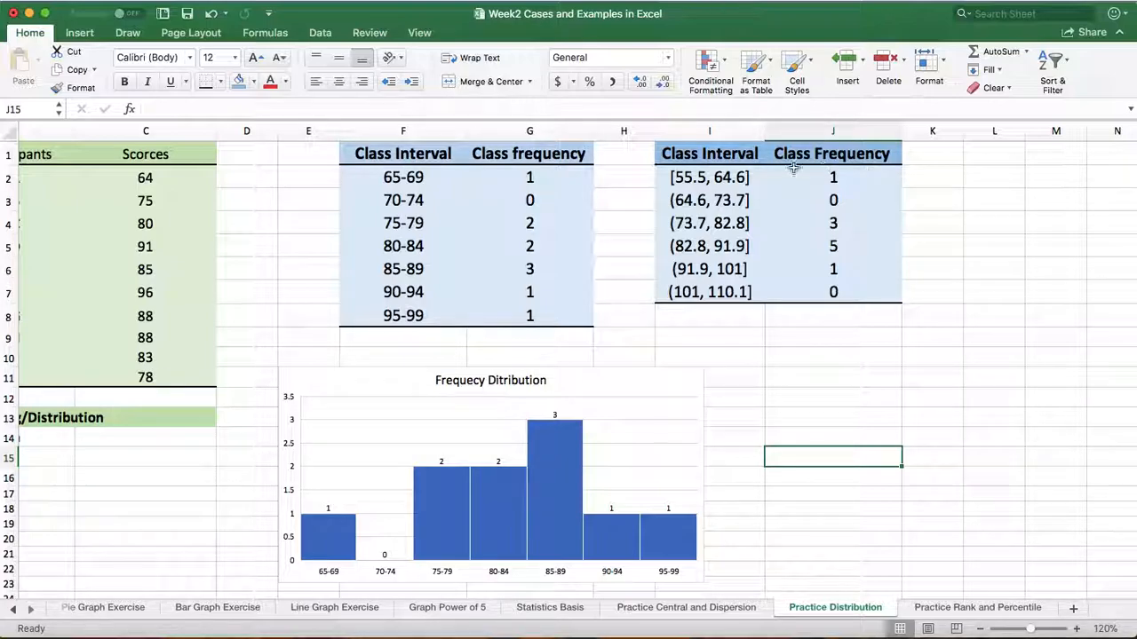
drag(766, 130, 769, 129)
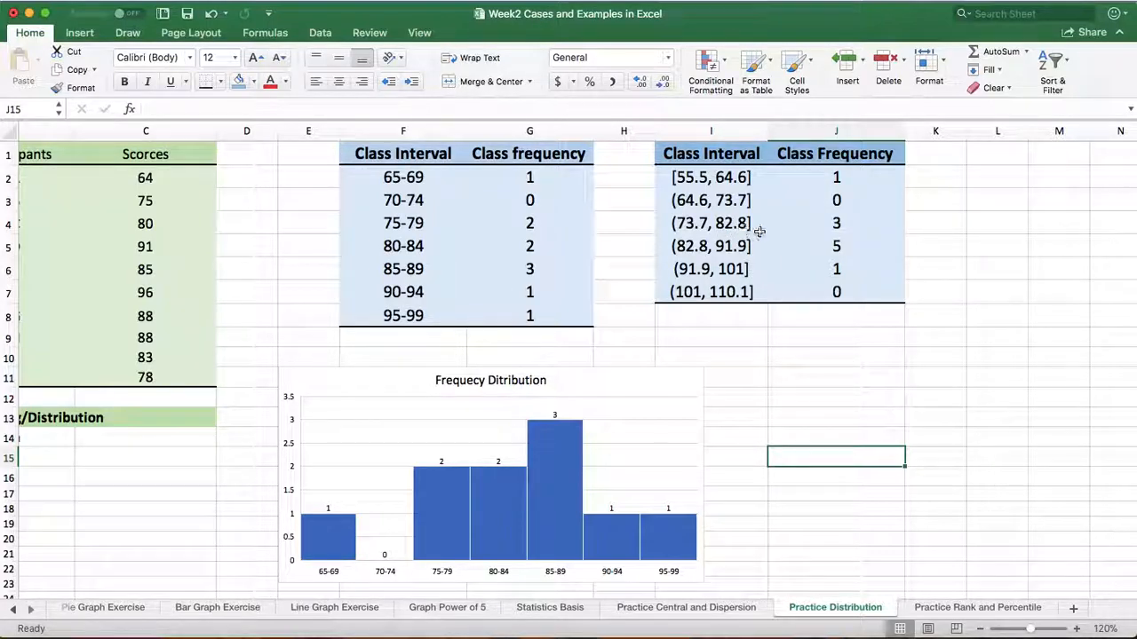
click(995, 180)
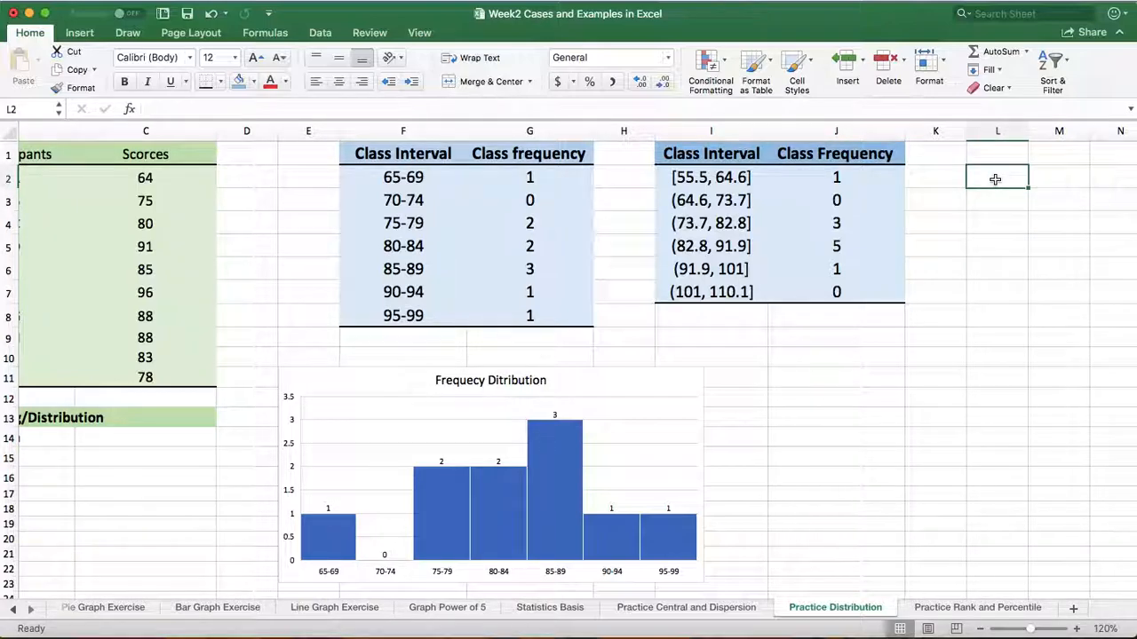
text(9.1)
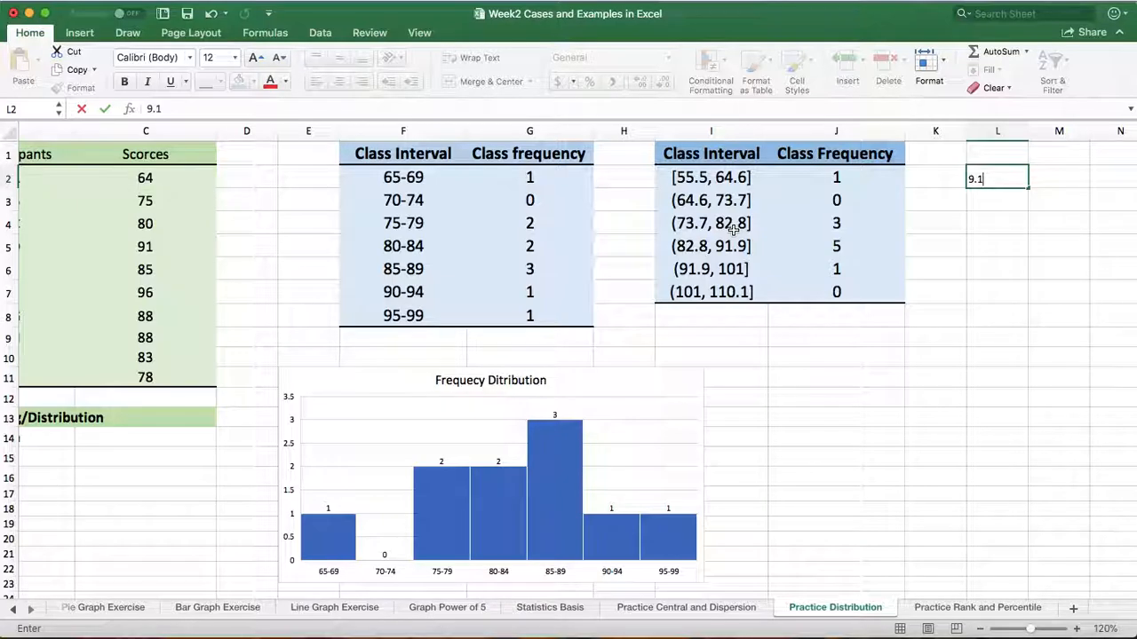
click(1030, 264)
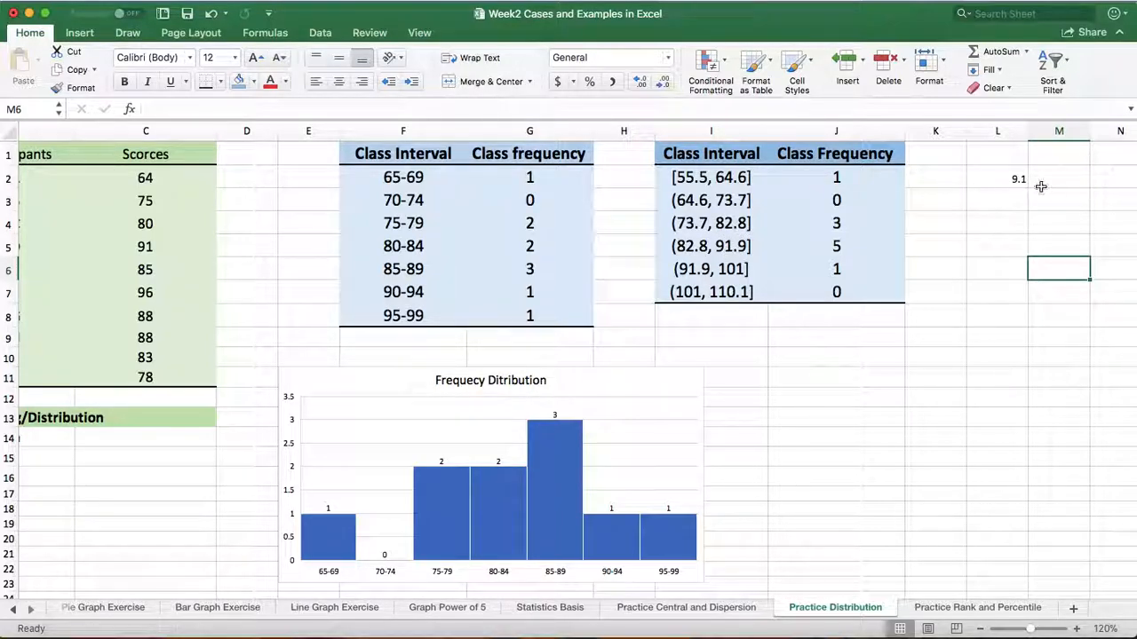
Format the 9.1 in cell L2 as bold with font size 18
click(1015, 179)
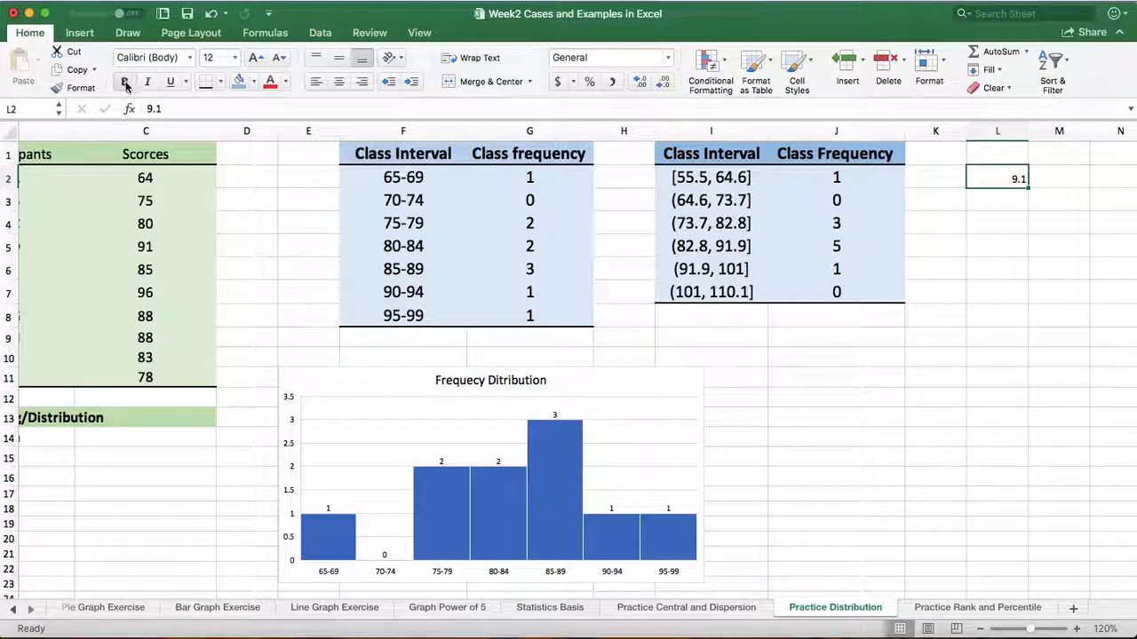
click(235, 57)
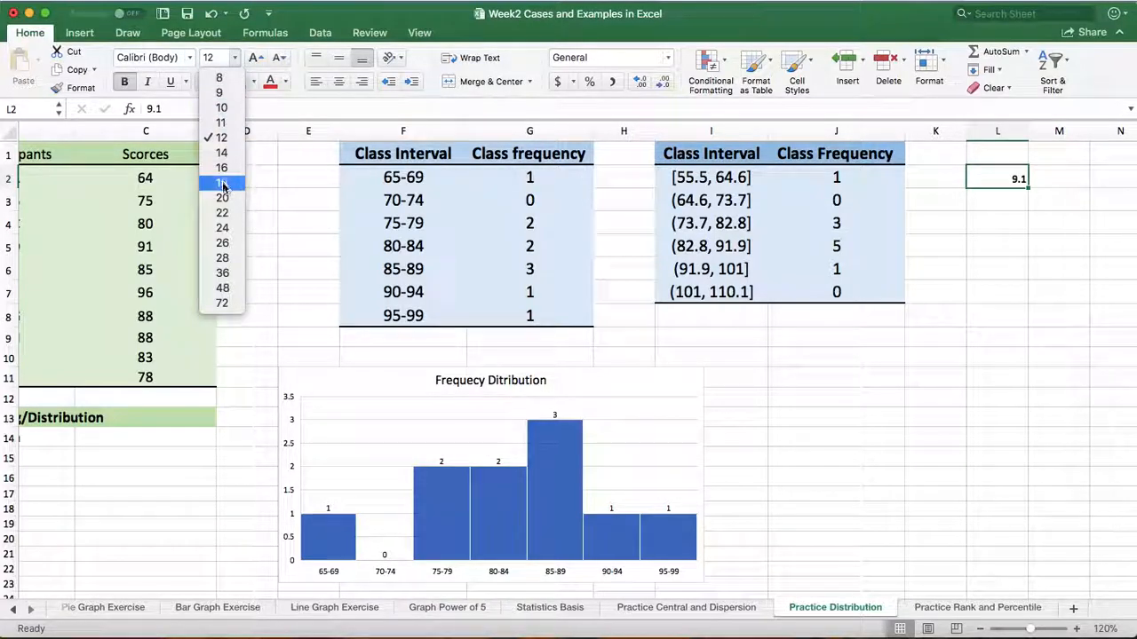
click(221, 183)
click(932, 338)
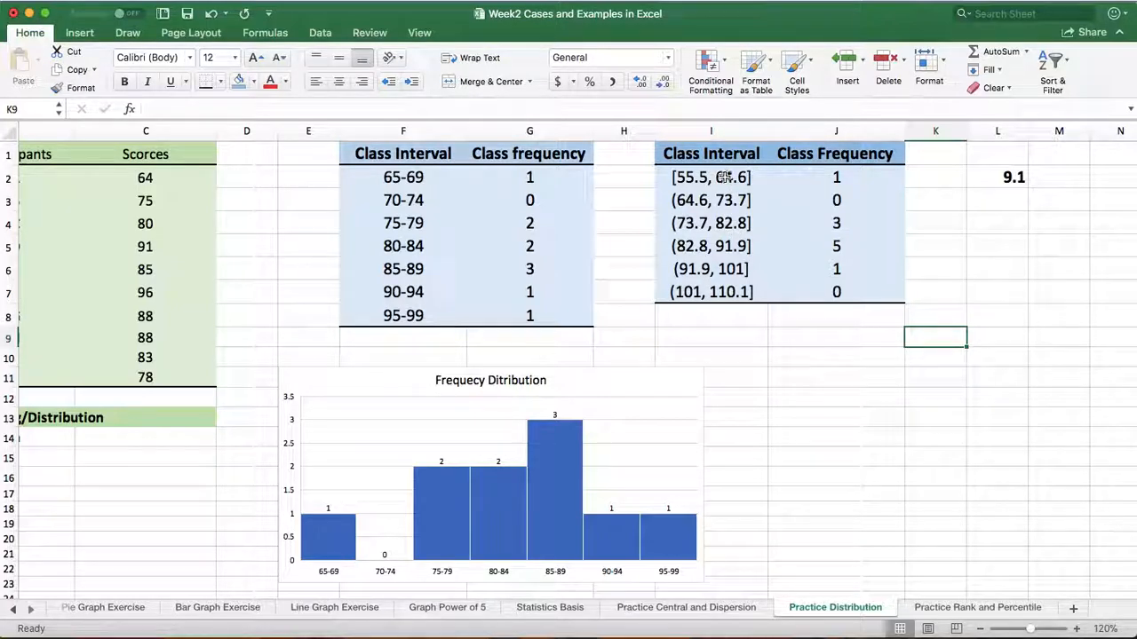
scroll(787, 430, down, 2)
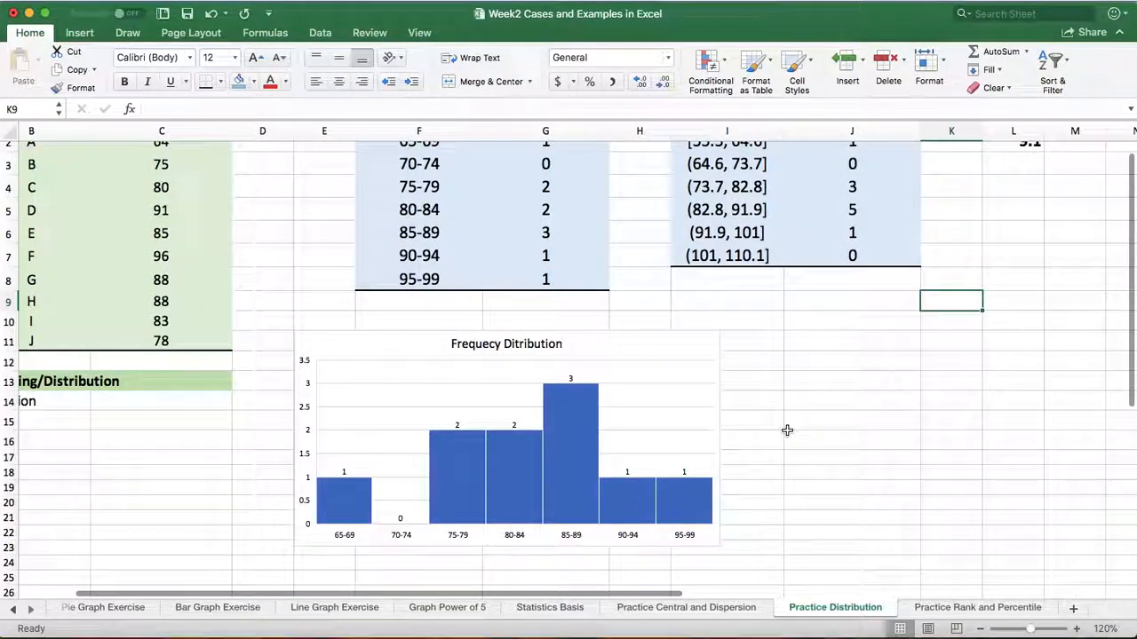
scroll(787, 430, up, 2)
scroll(787, 429, left, 1)
scroll(787, 430, right, 1)
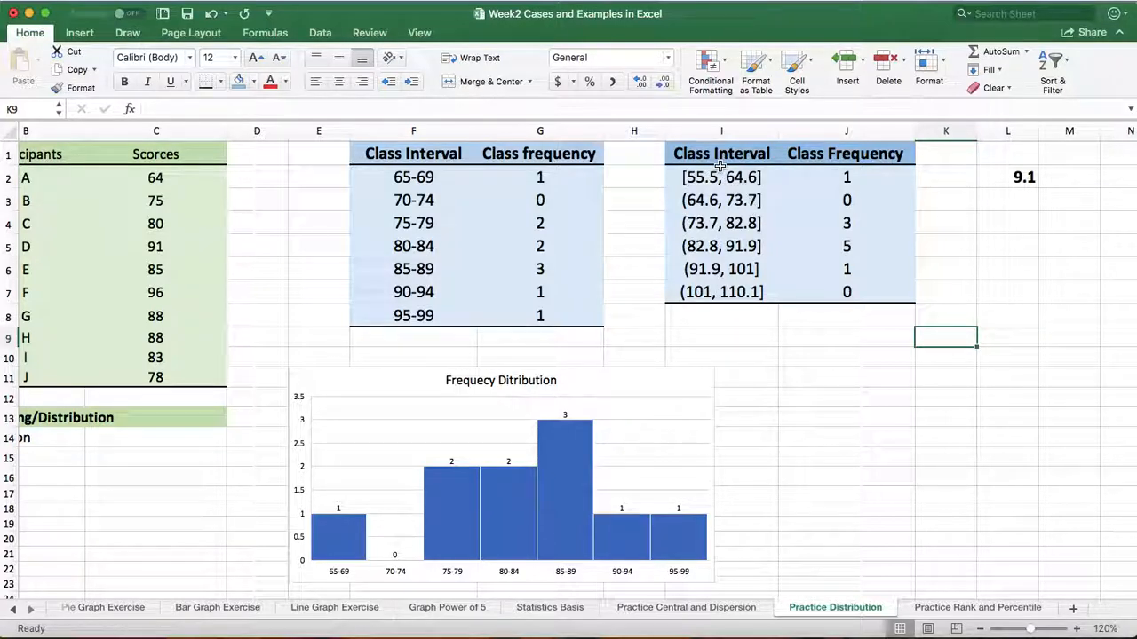
click(819, 375)
drag(690, 157, 847, 208)
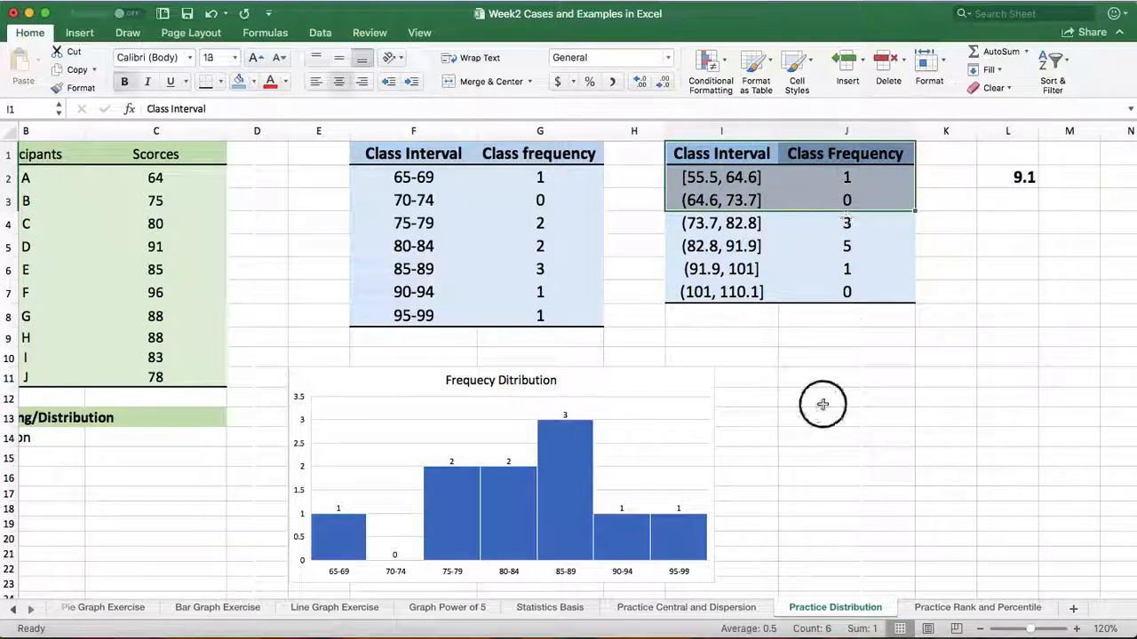
click(823, 404)
Insert a histogram from the second class interval table's data, I2:J7, and place it beside the first histogram
drag(702, 182, 854, 296)
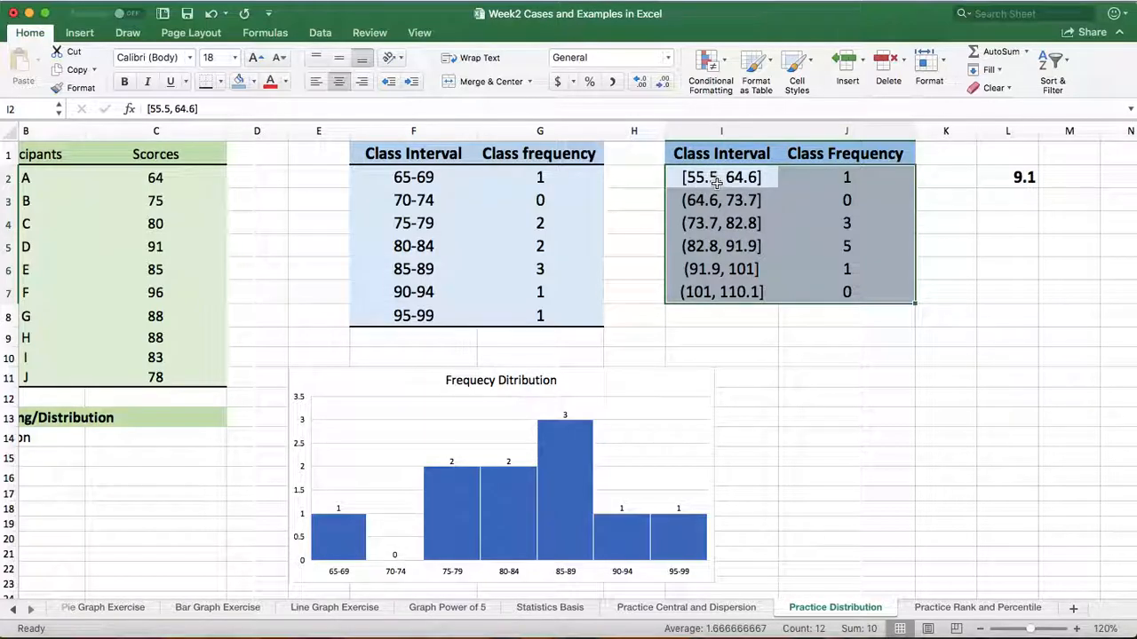
click(80, 36)
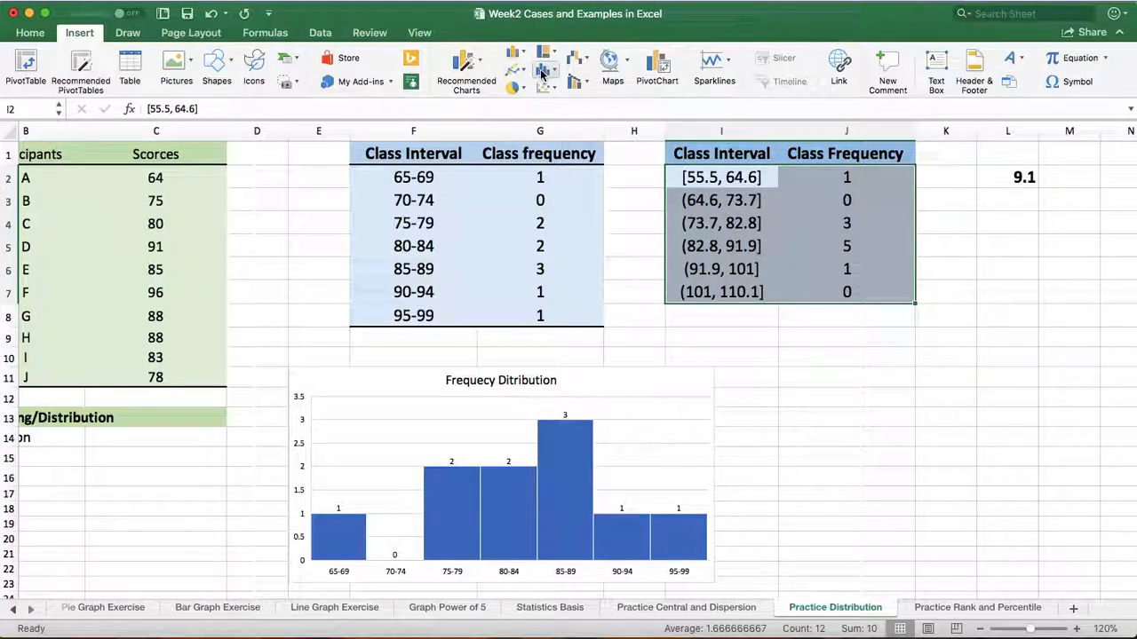
click(548, 76)
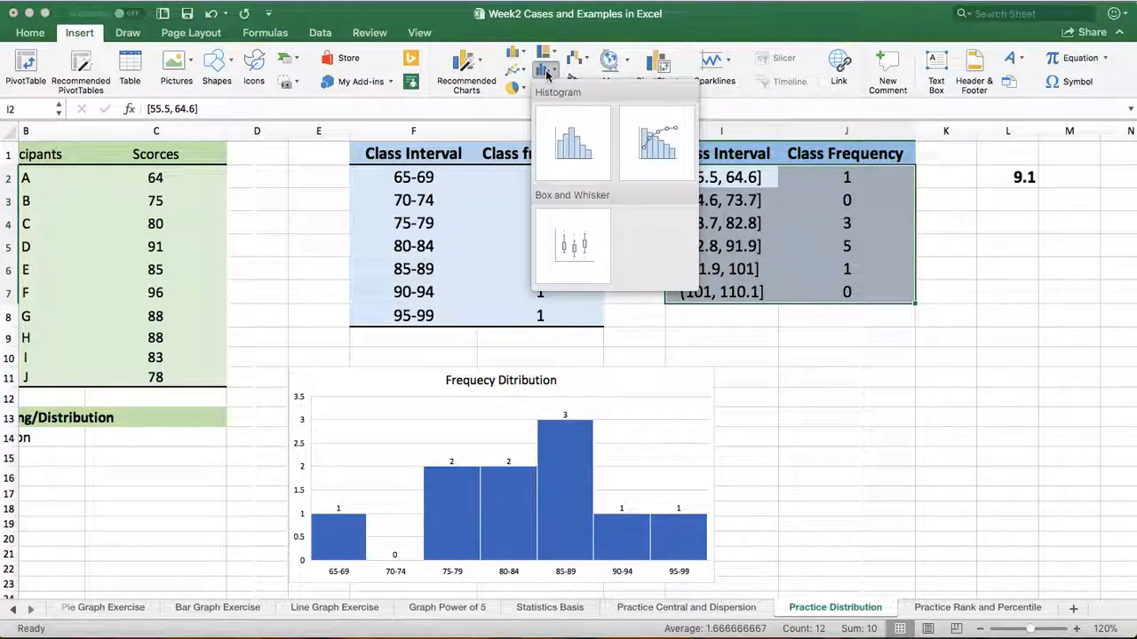
click(573, 147)
drag(411, 282, 817, 367)
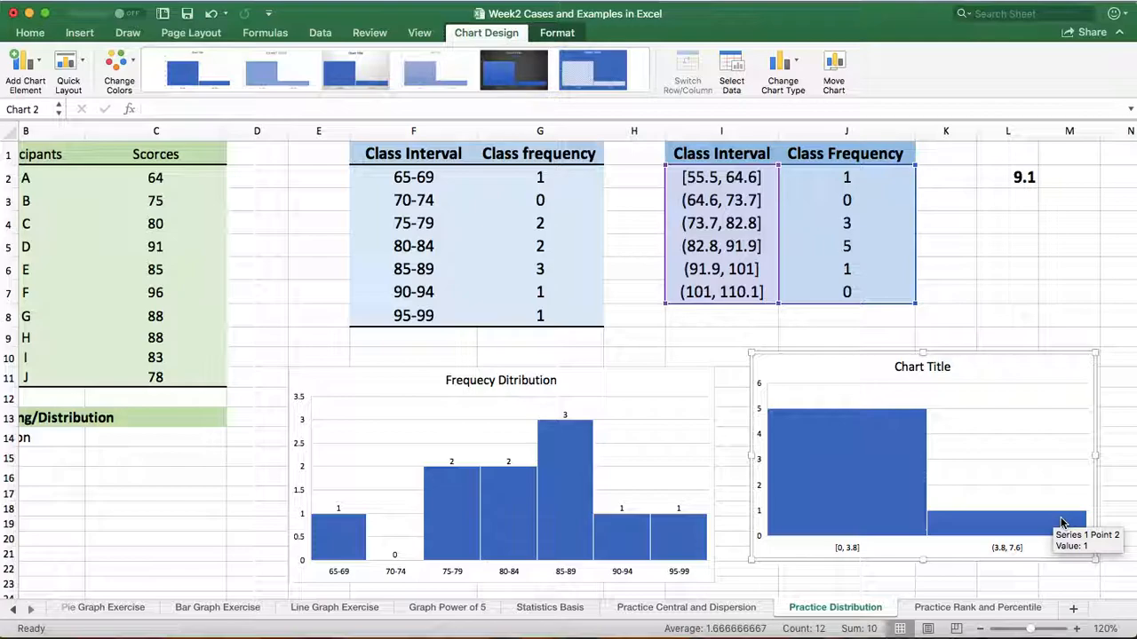
Set the new histogram's data series bins to By Category
right_click(882, 465)
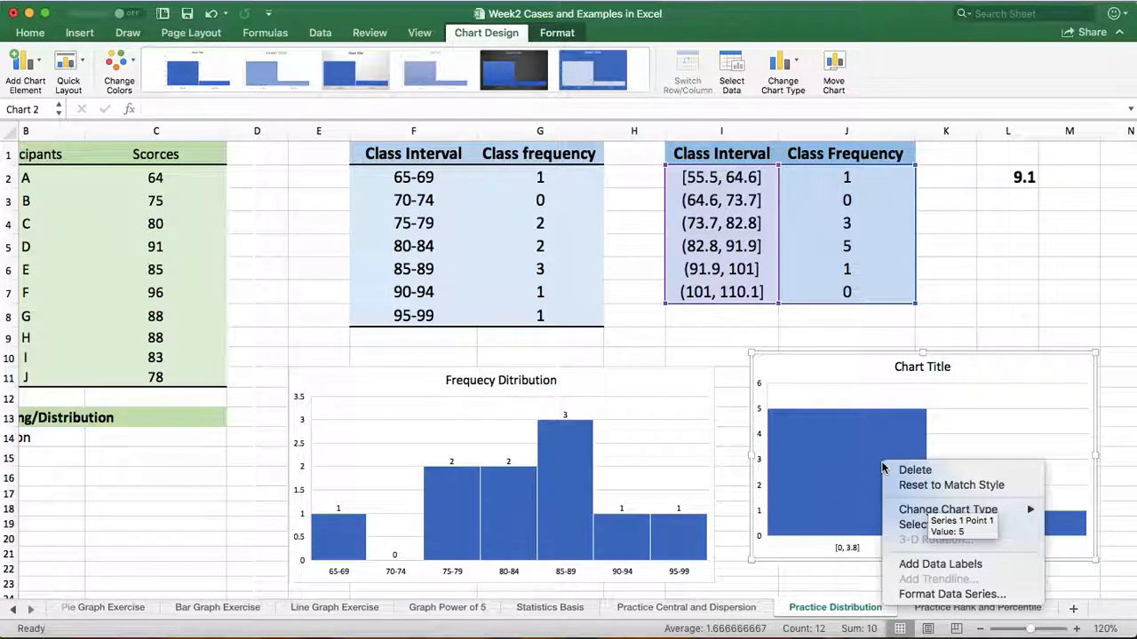
click(924, 595)
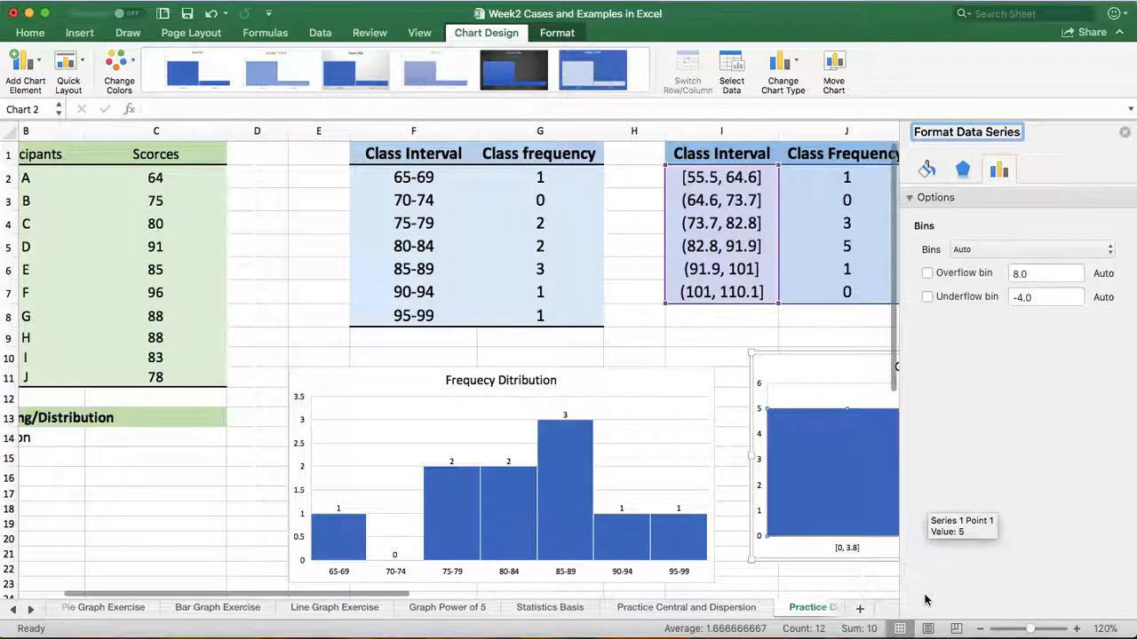
click(1106, 249)
click(986, 234)
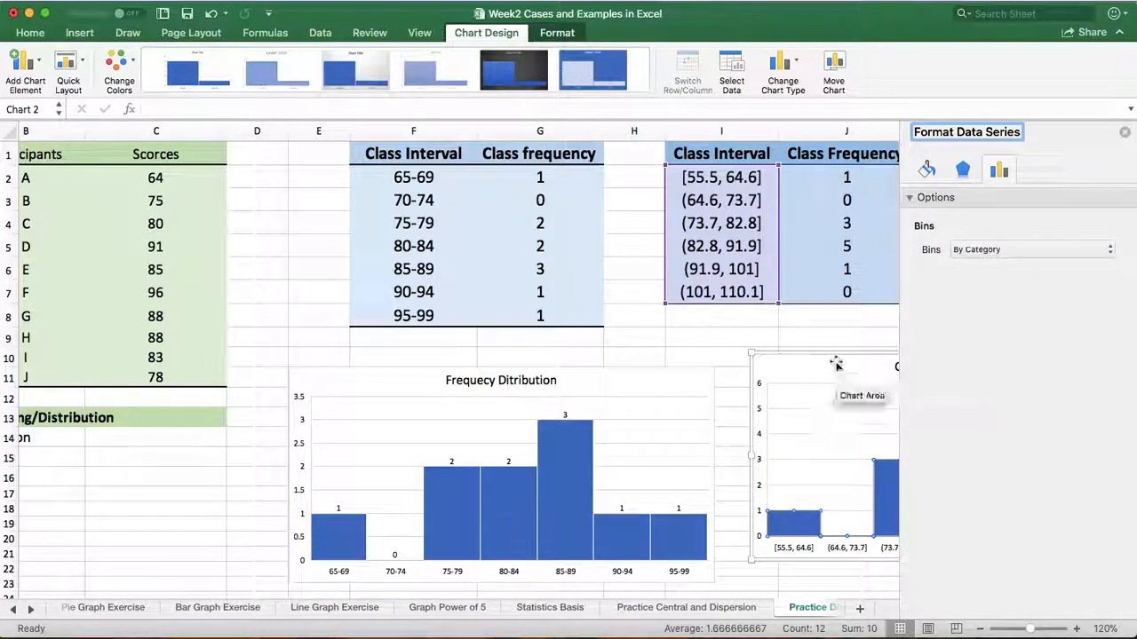
Move the second histogram below the first and enlarge it to span about columns D to I and rows 25 to 42
drag(810, 369, 100, 488)
scroll(793, 413, down, 6)
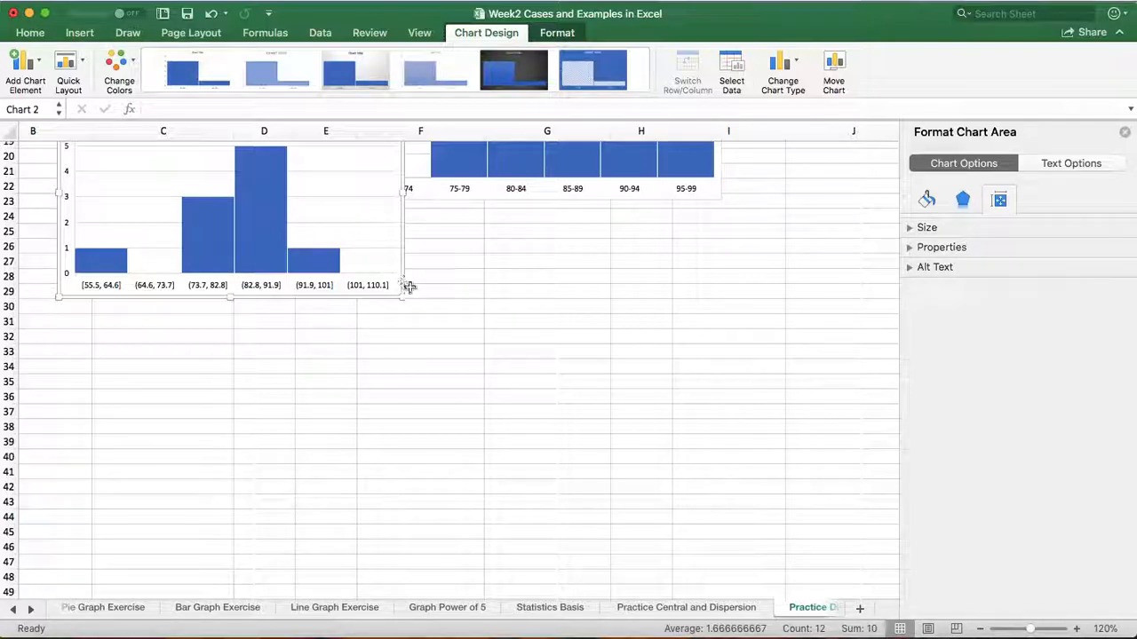
drag(399, 262, 683, 427)
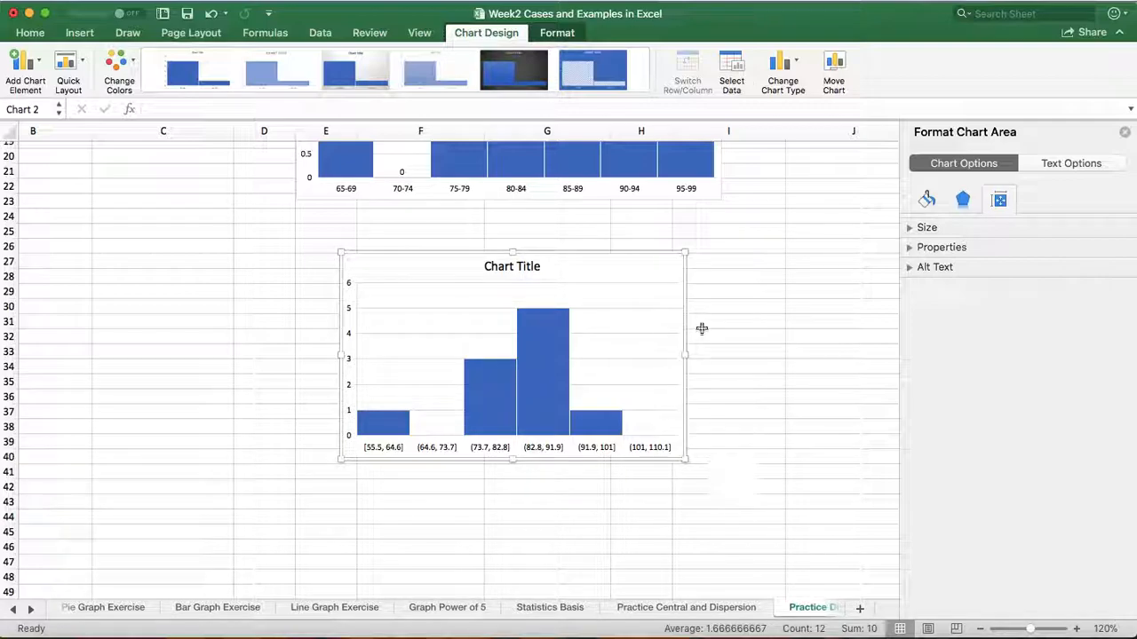
drag(685, 254, 739, 255)
drag(343, 265, 266, 229)
drag(738, 461, 756, 494)
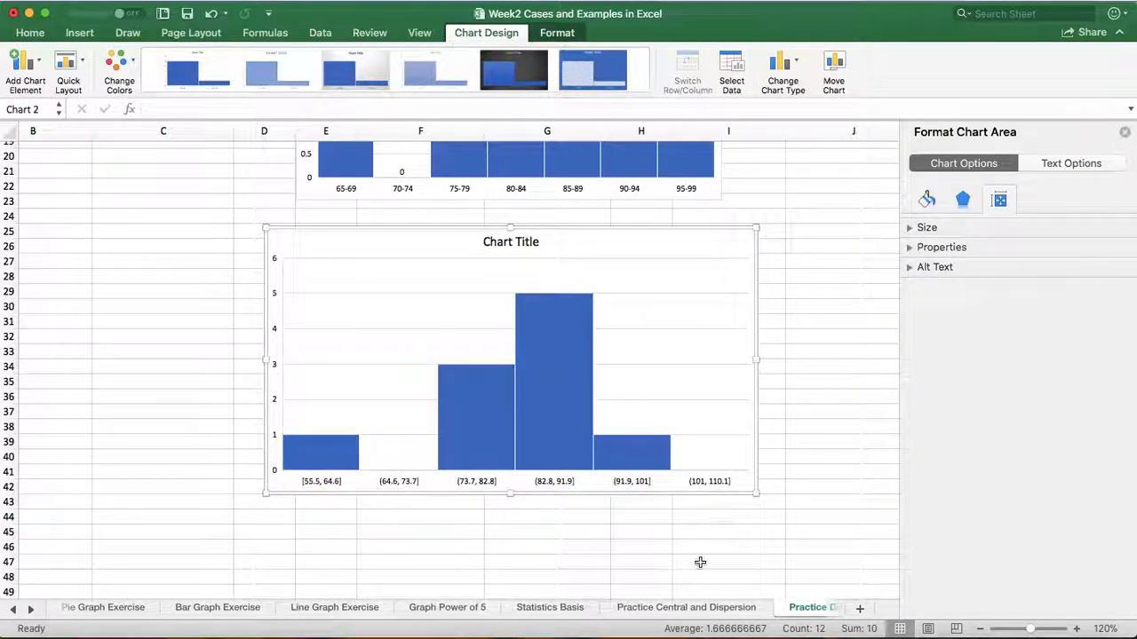
click(809, 341)
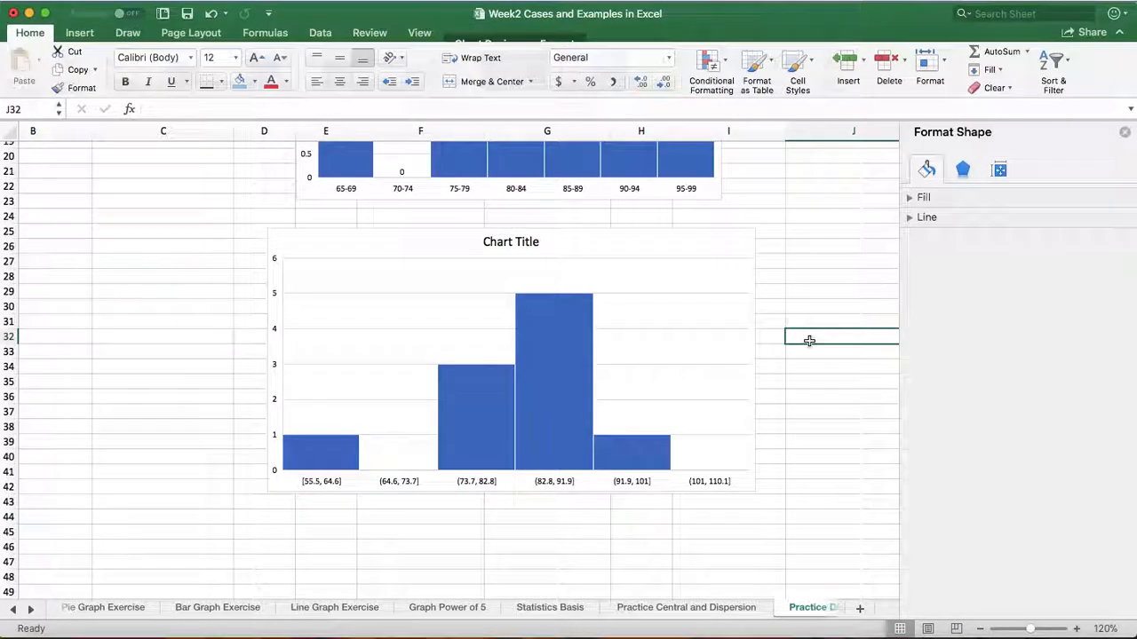
Compare the bars of the first histogram with those of the second histogram below it
scroll(809, 342, up, 5)
scroll(809, 341, down, 3)
scroll(809, 341, down, 1)
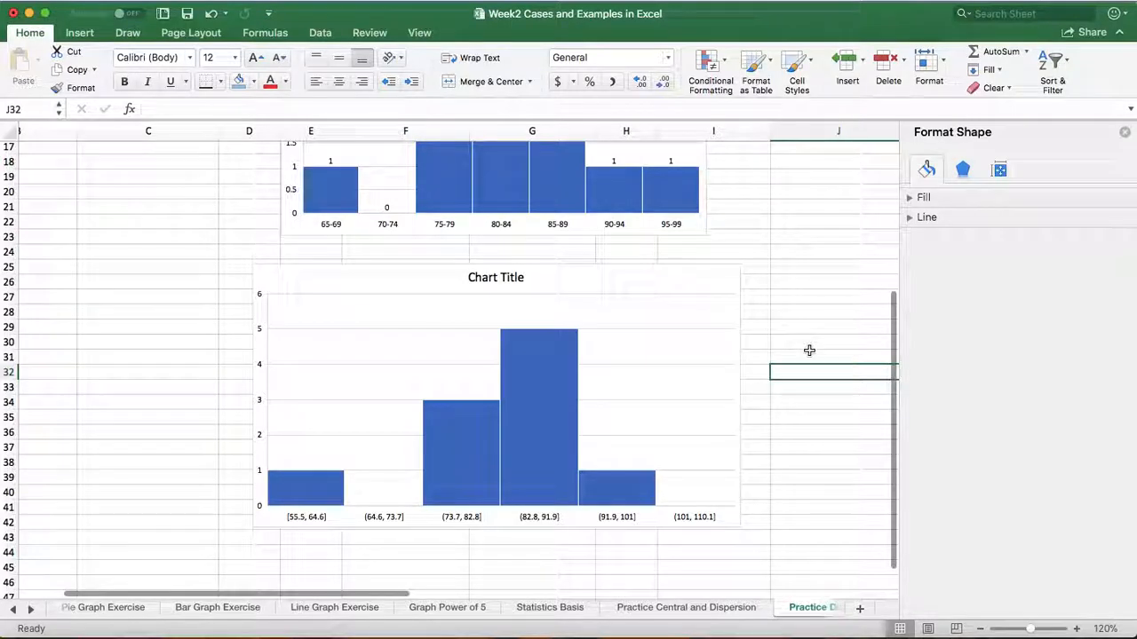
scroll(810, 351, up, 5)
scroll(809, 351, down, 3)
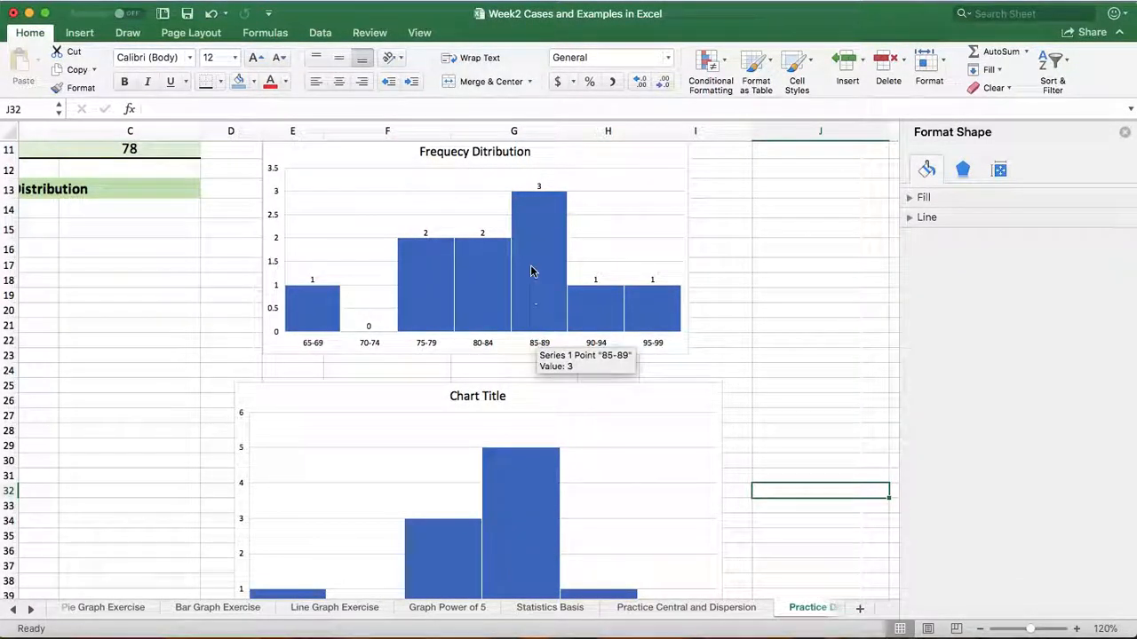
scroll(531, 271, down, 3)
mouse_move(515, 448)
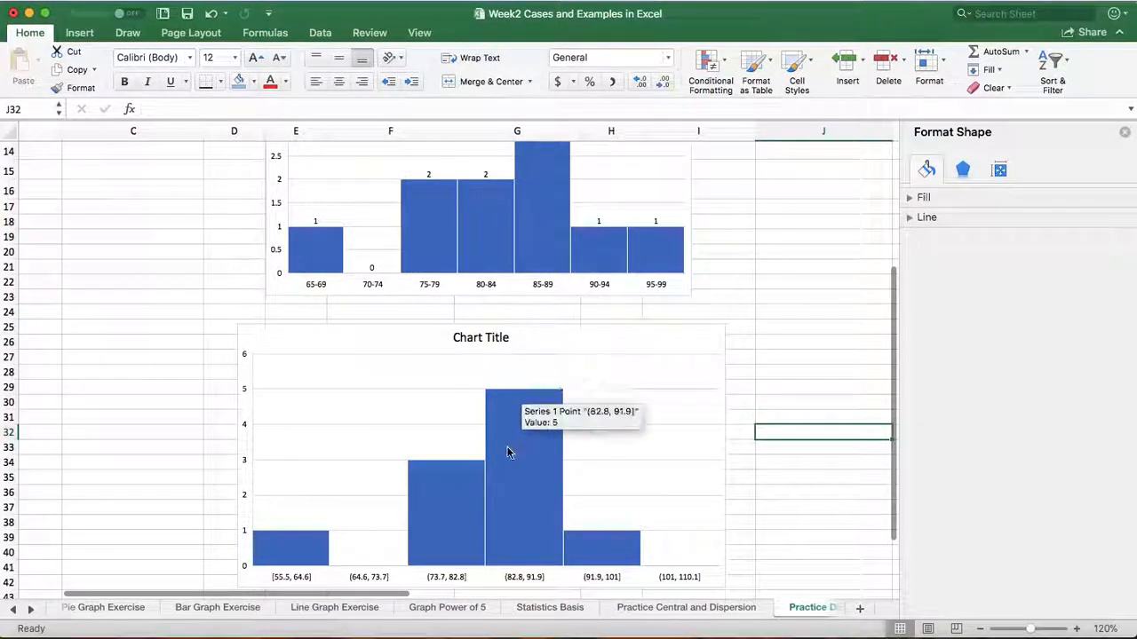
Add data labels to the second histogram's bars and close the data series formatting options
right_click(522, 472)
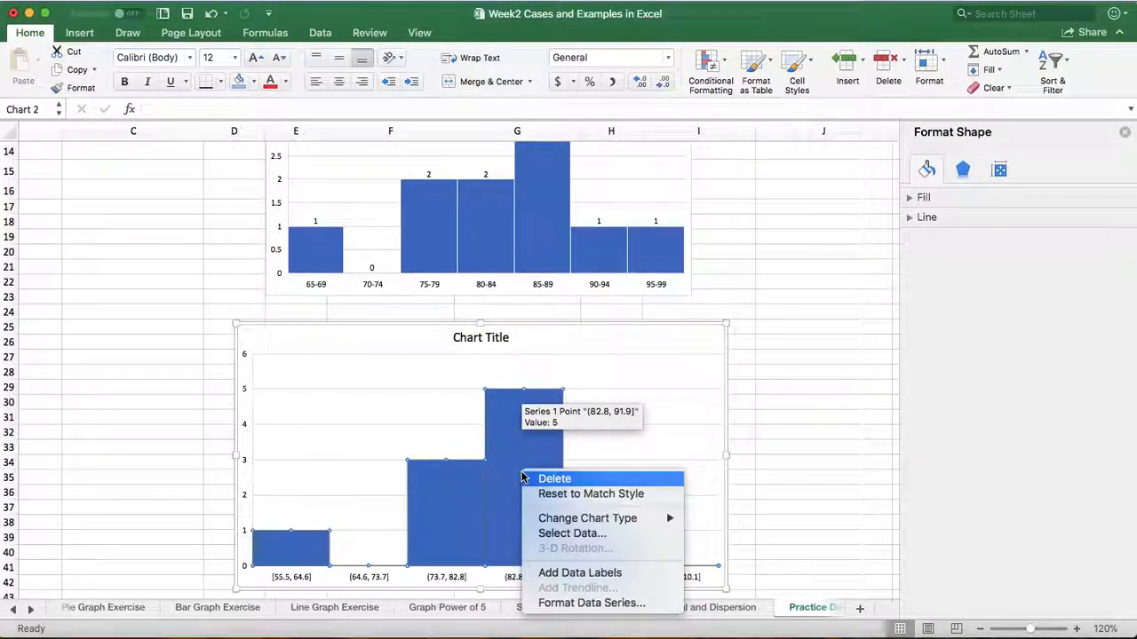
click(582, 573)
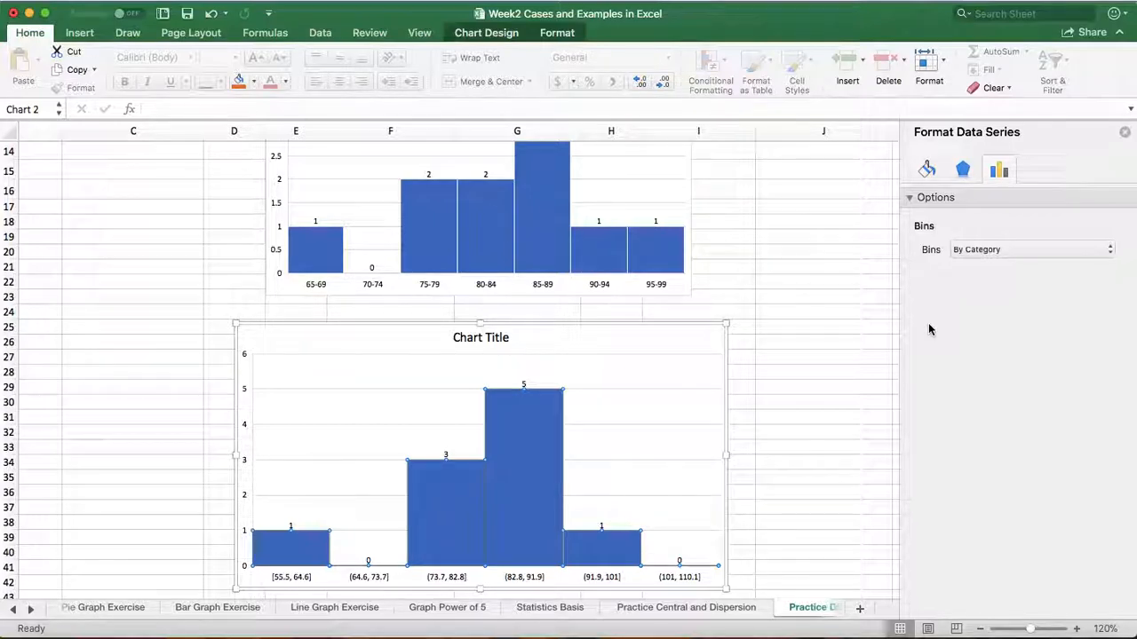
click(1125, 132)
right_click(534, 456)
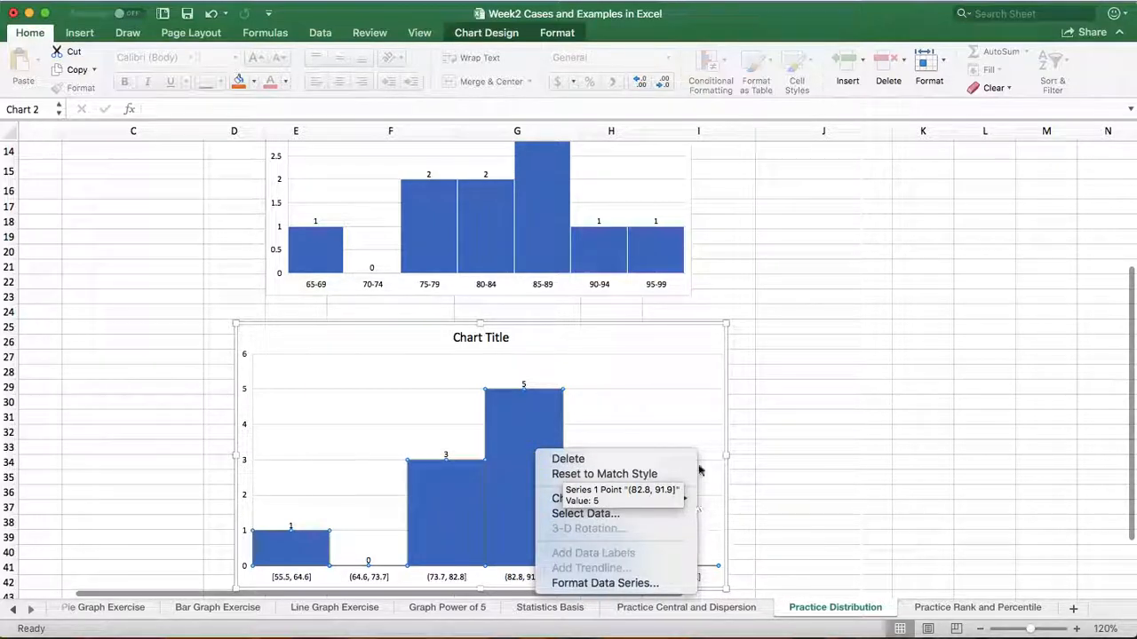
click(820, 392)
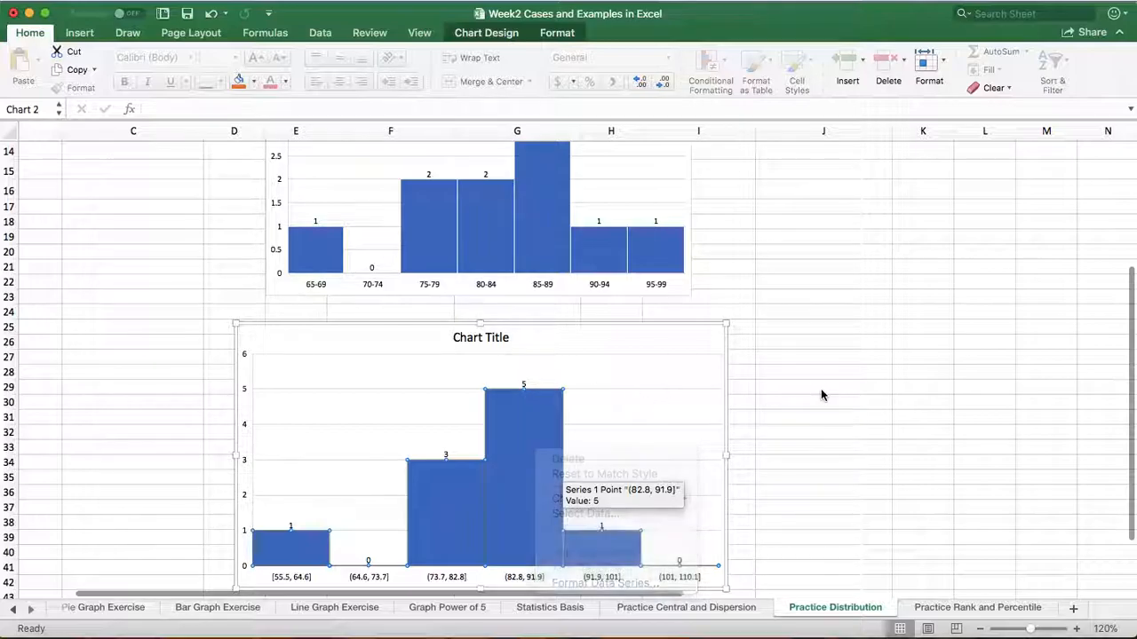
Examine the two labelled histograms against the scores and both class interval tables
scroll(824, 396, down, 7)
scroll(824, 396, up, 1)
scroll(823, 396, up, 8)
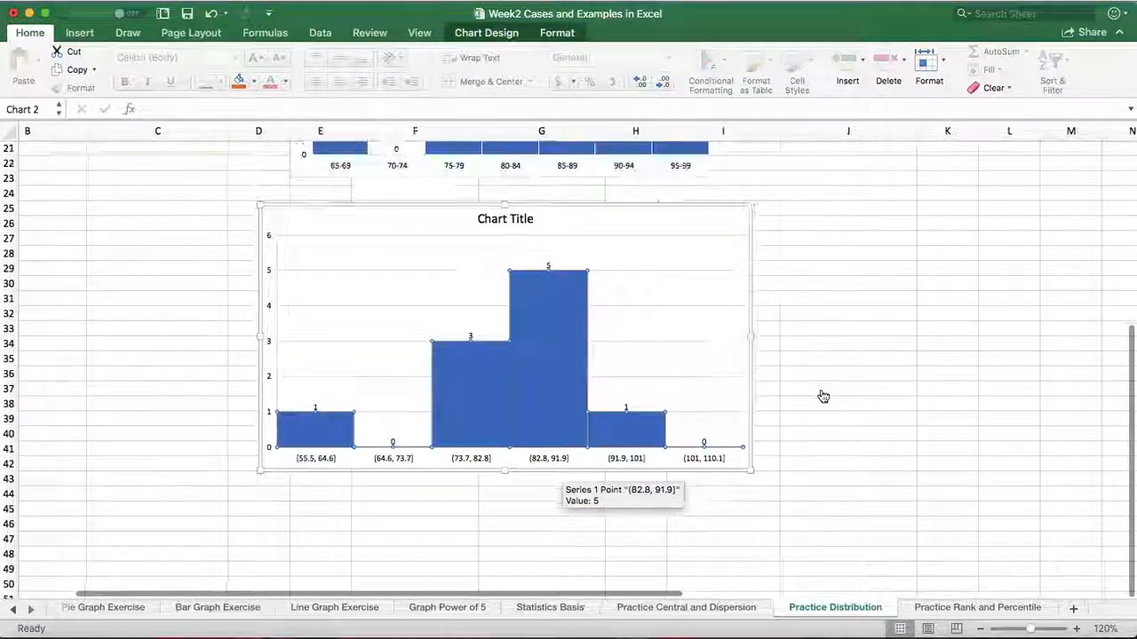
scroll(824, 396, down, 3)
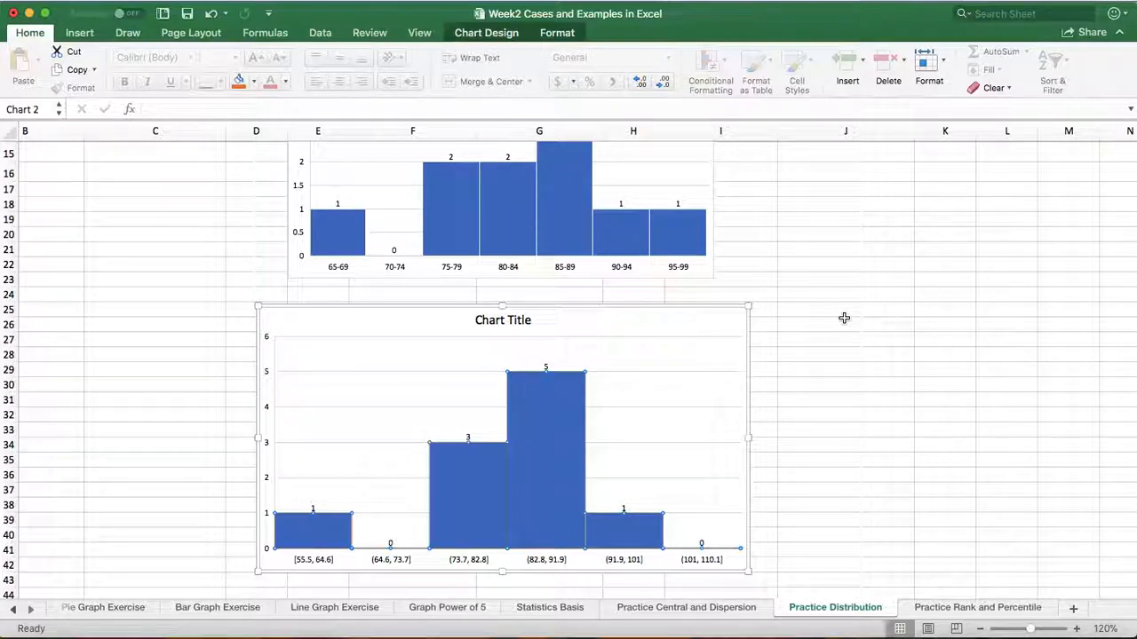
scroll(844, 318, up, 6)
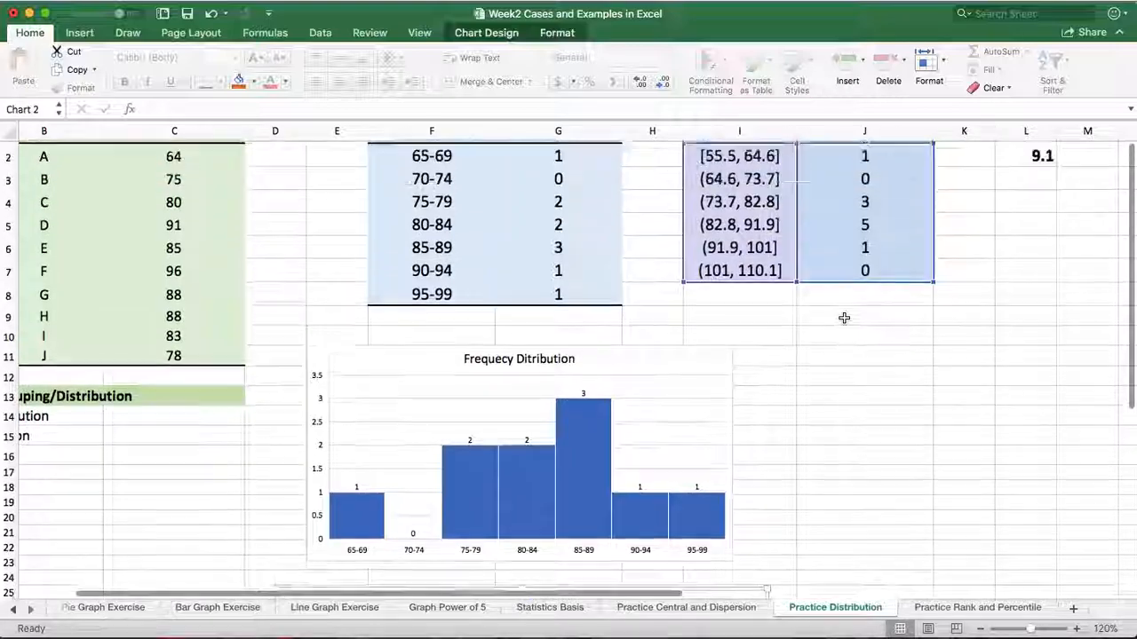
scroll(844, 317, down, 5)
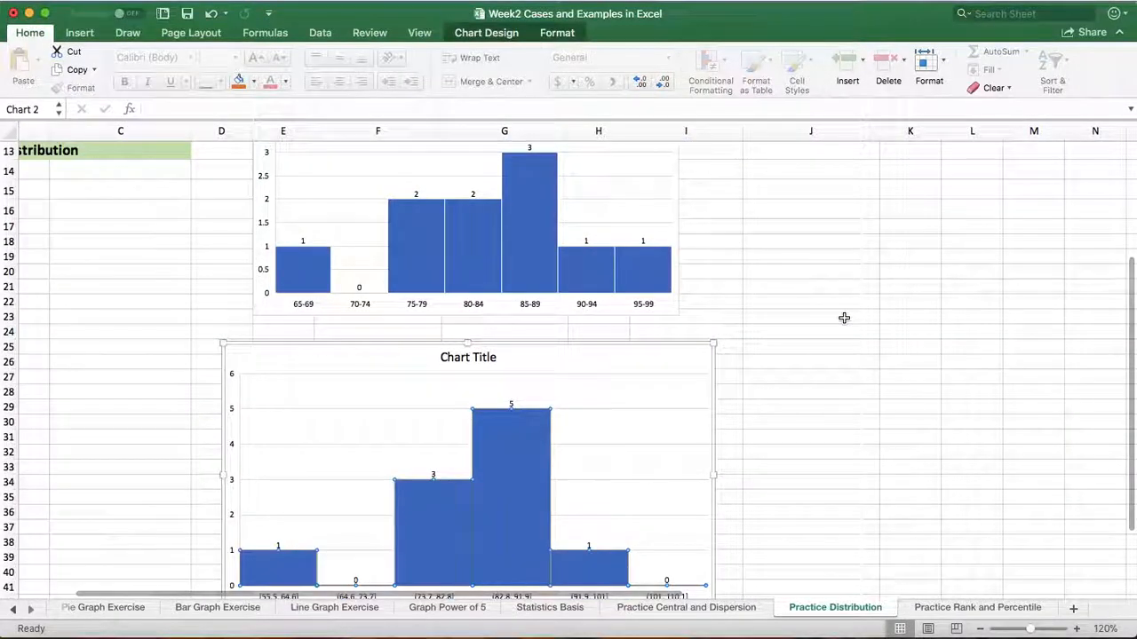
scroll(844, 318, up, 4)
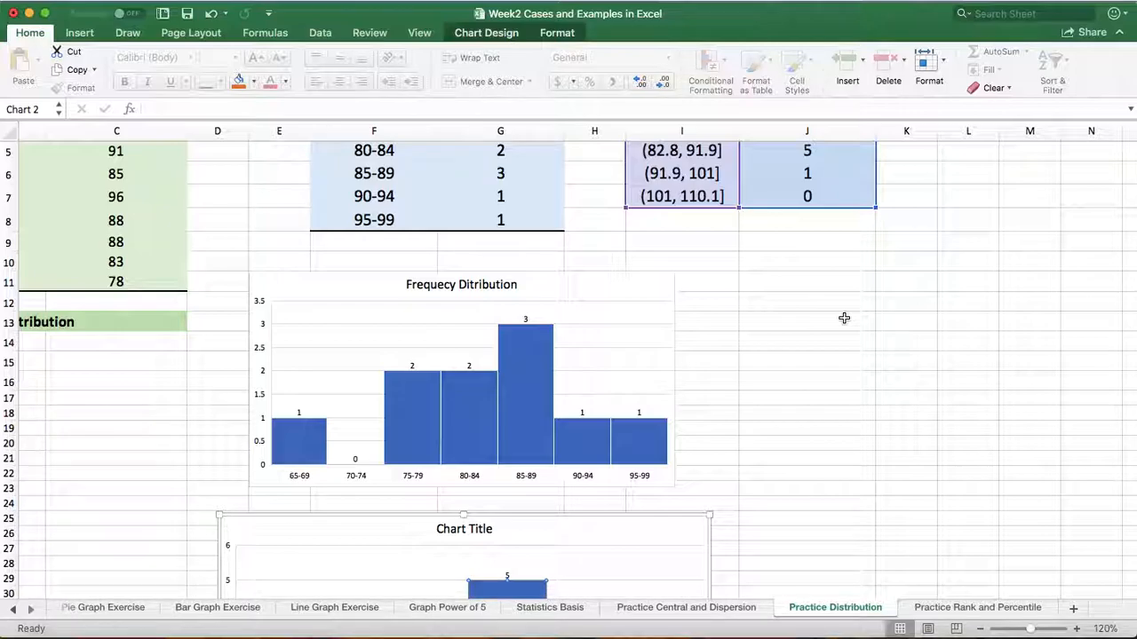
scroll(844, 318, down, 6)
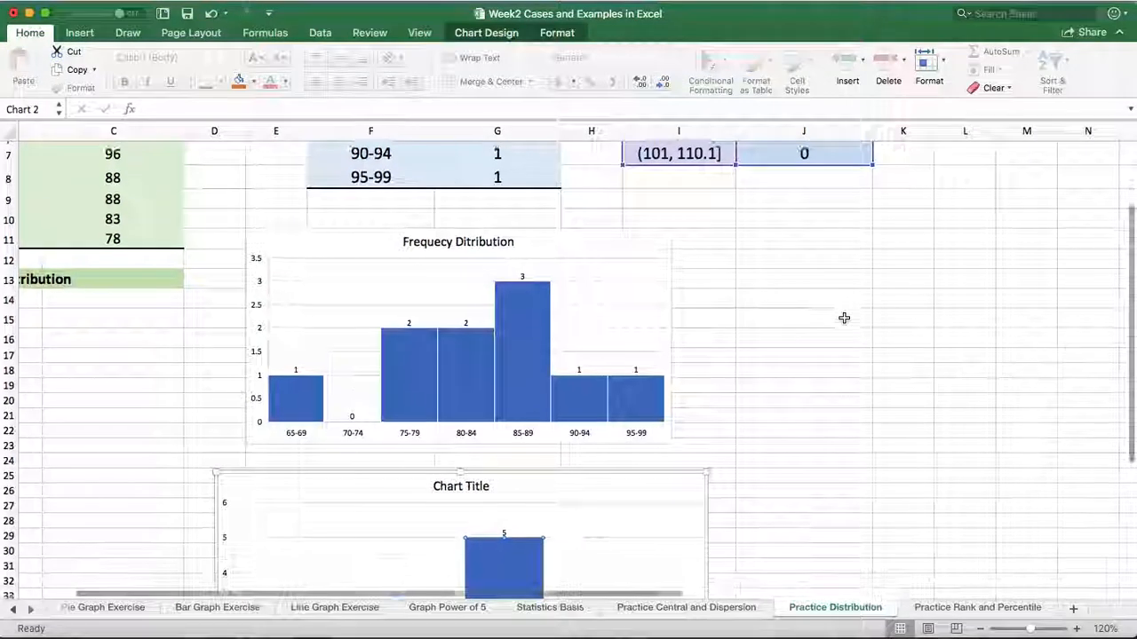
scroll(844, 318, up, 4)
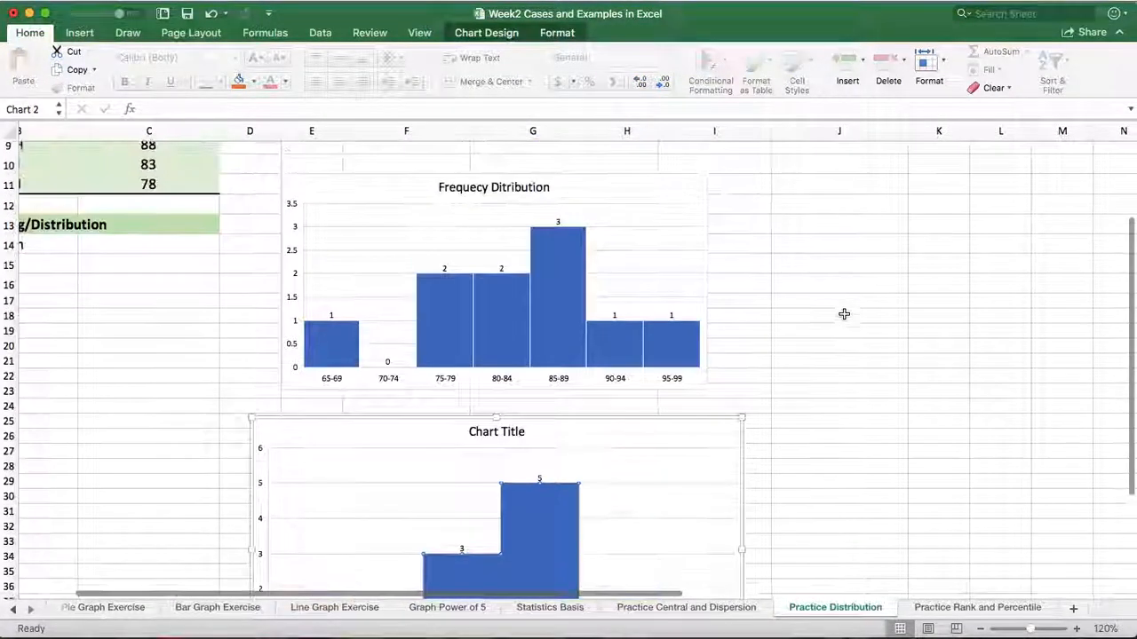
mouse_move(495, 331)
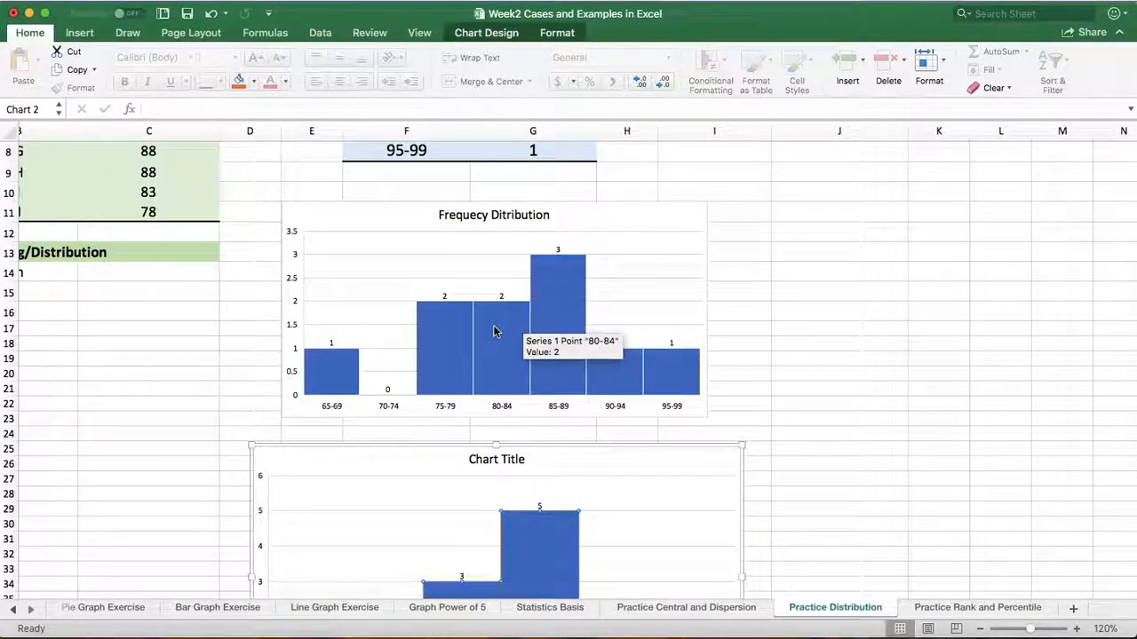
scroll(495, 332, left, 2)
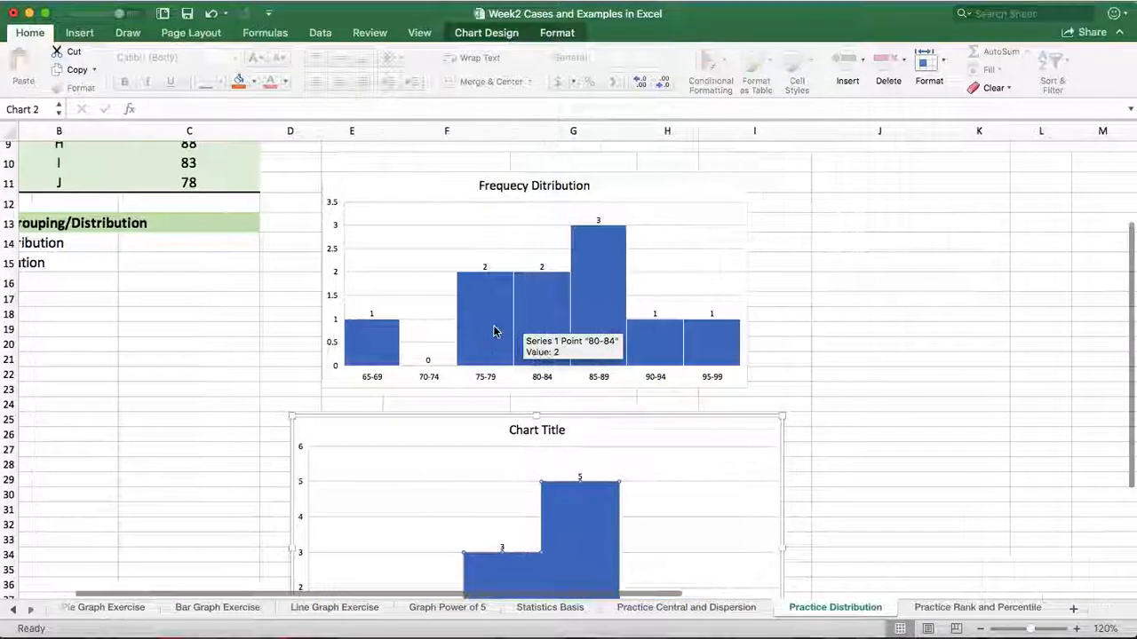
scroll(407, 224, up, 4)
scroll(407, 224, right, 1)
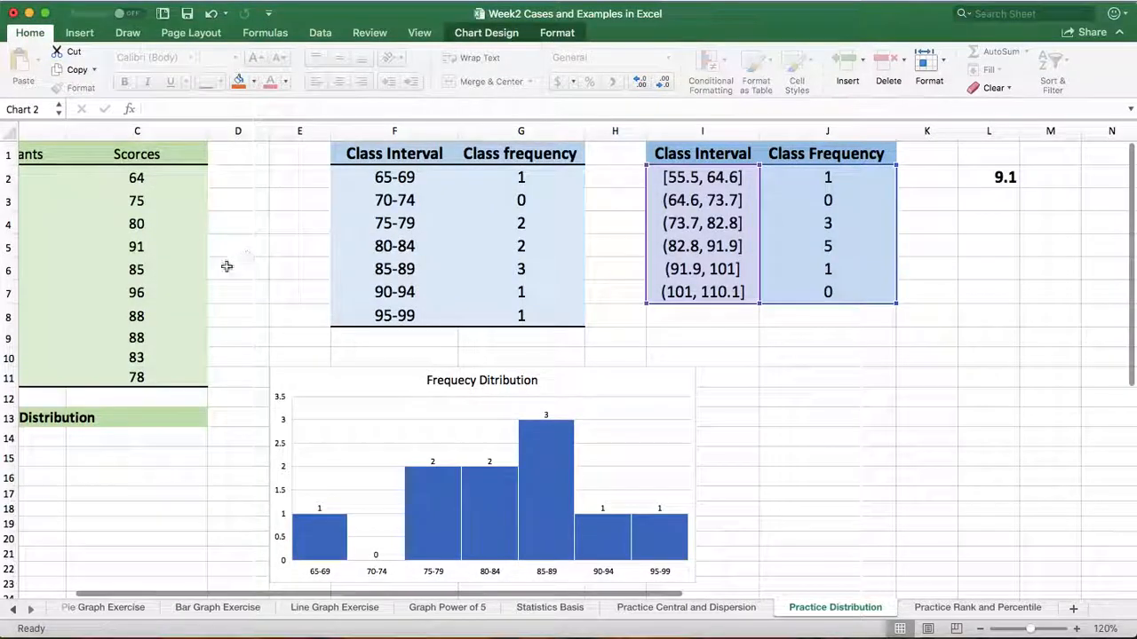
scroll(435, 379, down, 6)
scroll(435, 378, left, 1)
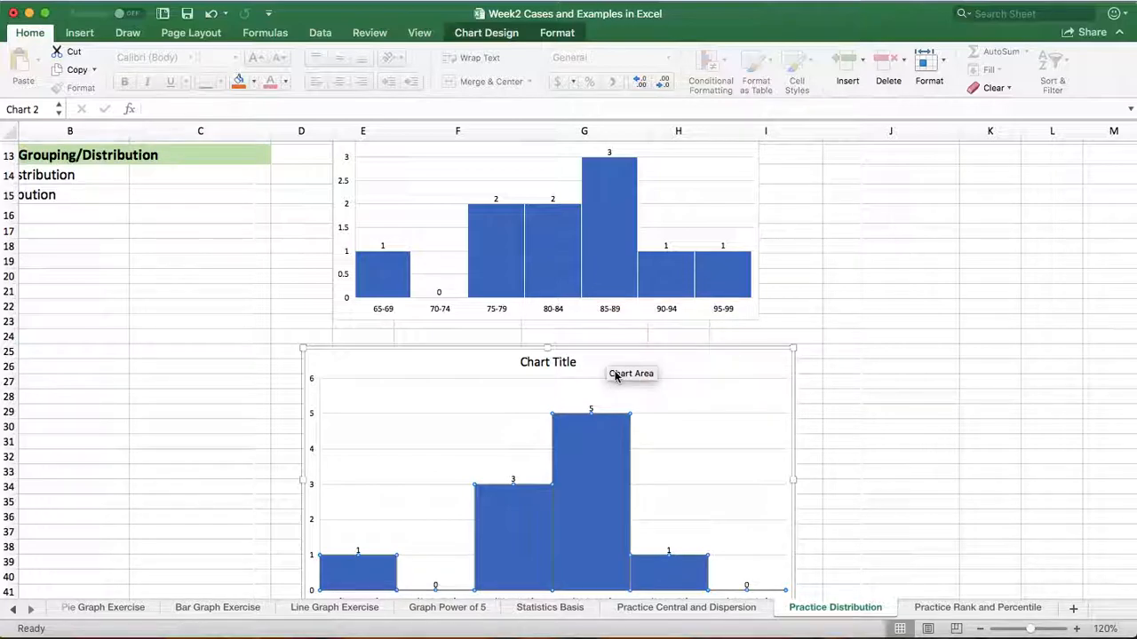
Compare the second histogram's intervals and bar counts with the first histogram, the class frequency tables and the raw scores
scroll(606, 374, down, 2)
scroll(606, 374, right, 1)
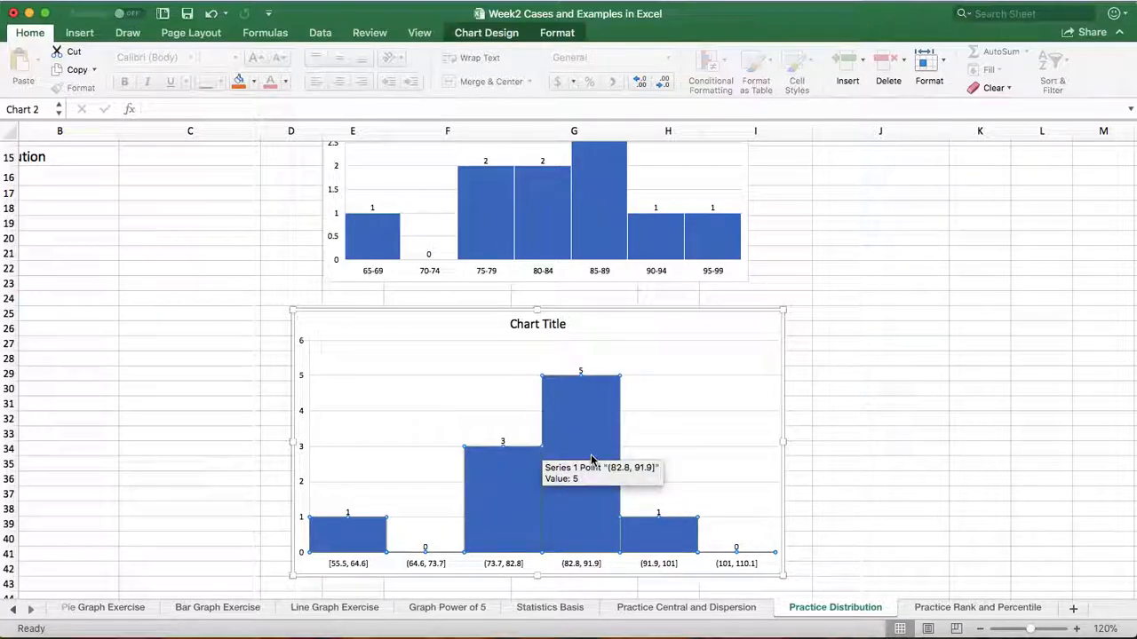
scroll(592, 460, up, 5)
scroll(593, 460, up, 1)
scroll(593, 460, left, 2)
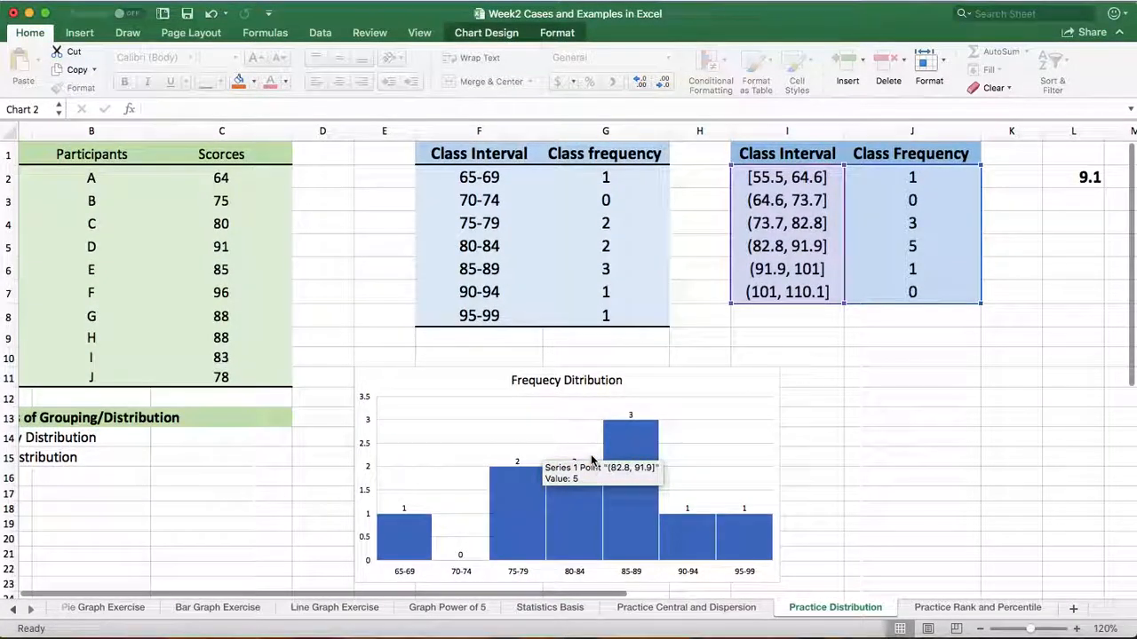
scroll(591, 457, down, 5)
scroll(590, 457, up, 5)
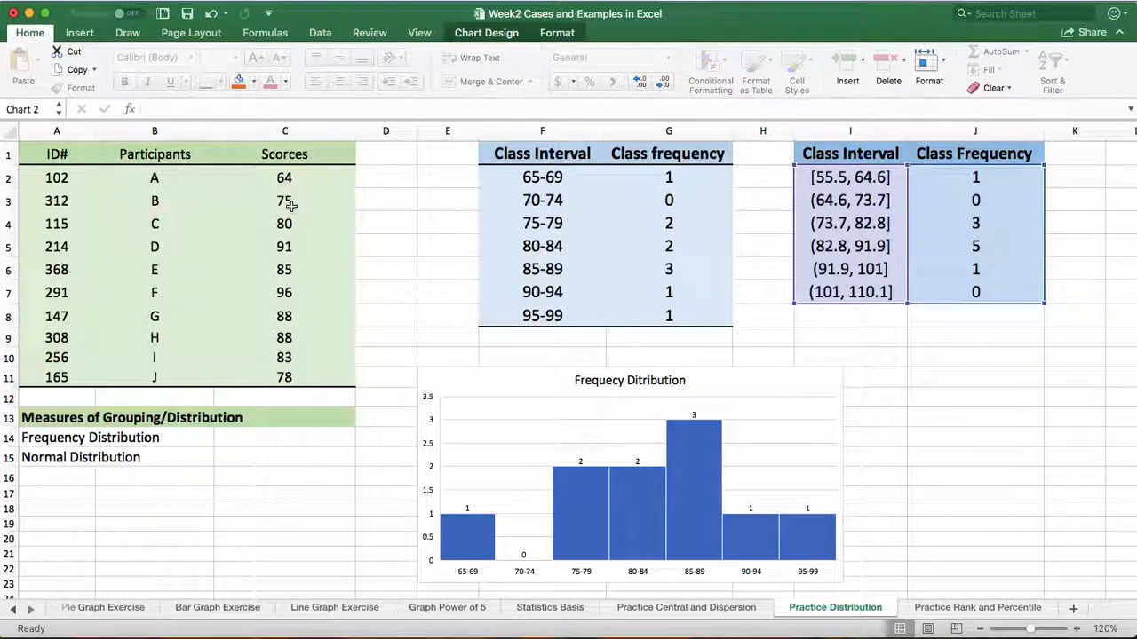
scroll(291, 206, down, 1)
scroll(292, 206, up, 1)
Insert a histogram chart built directly from the raw scores in C2:C11
drag(1051, 399, 990, 398)
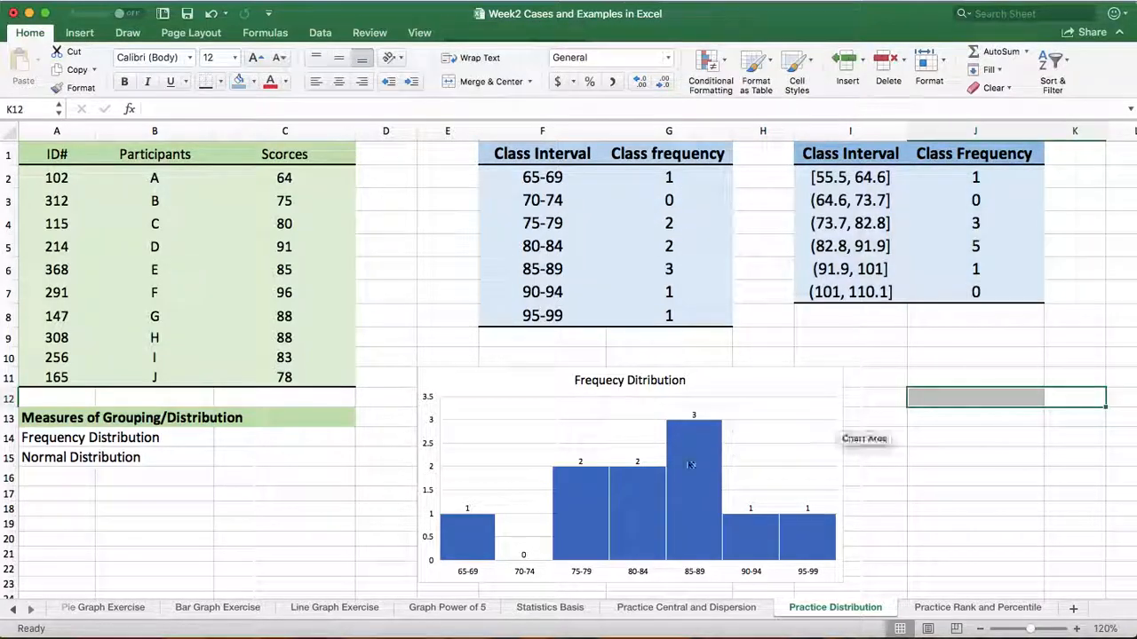
click(286, 180)
drag(293, 186, 301, 385)
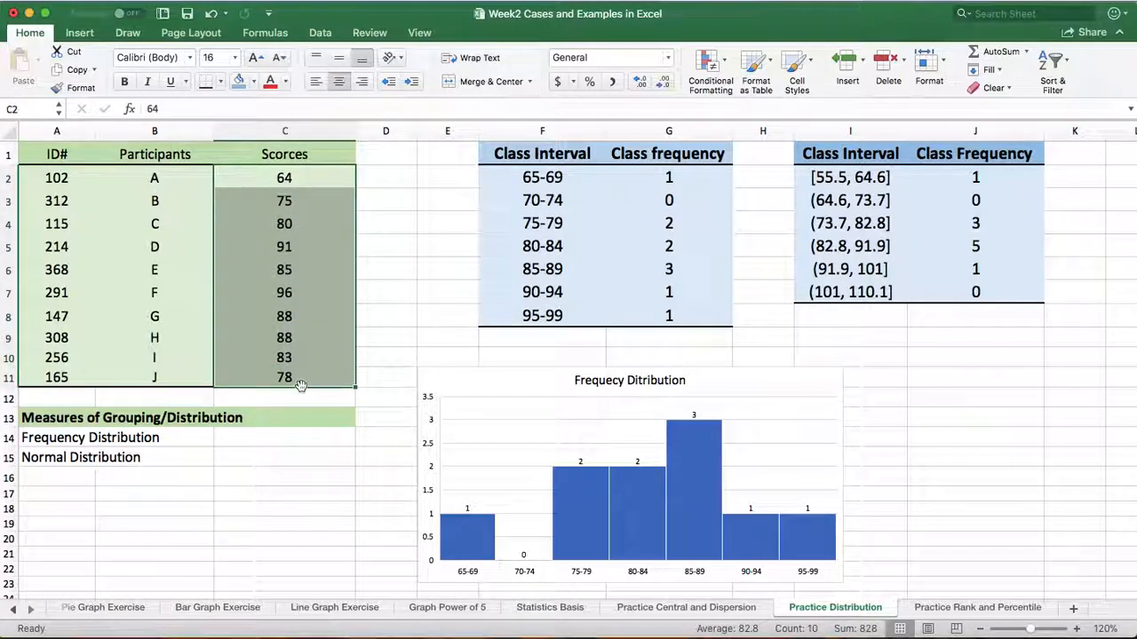
click(80, 33)
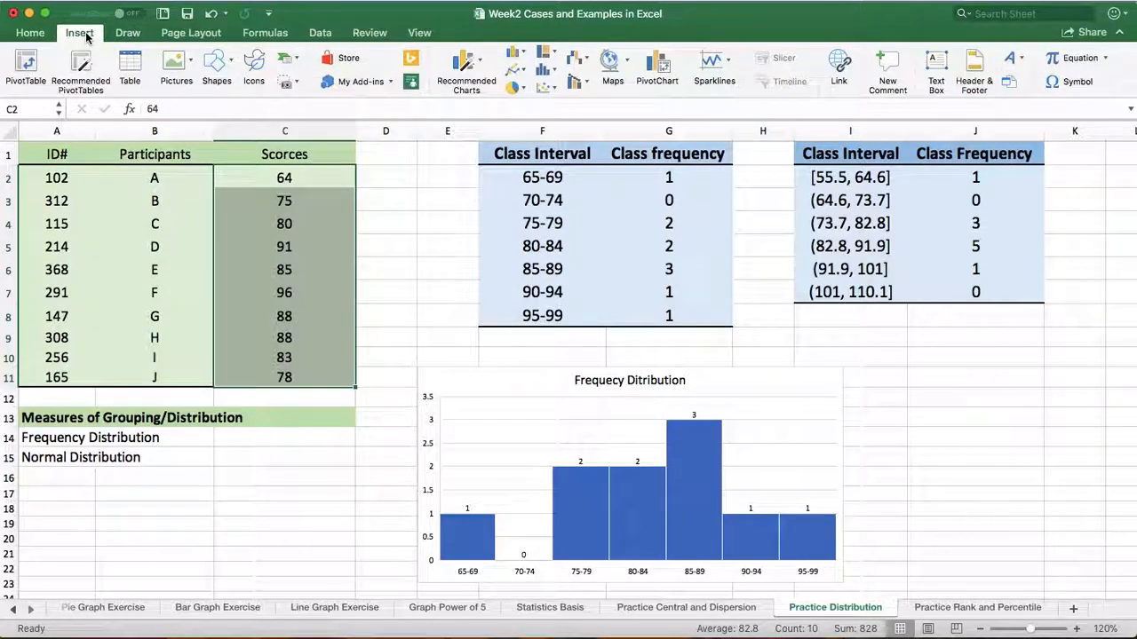
click(545, 76)
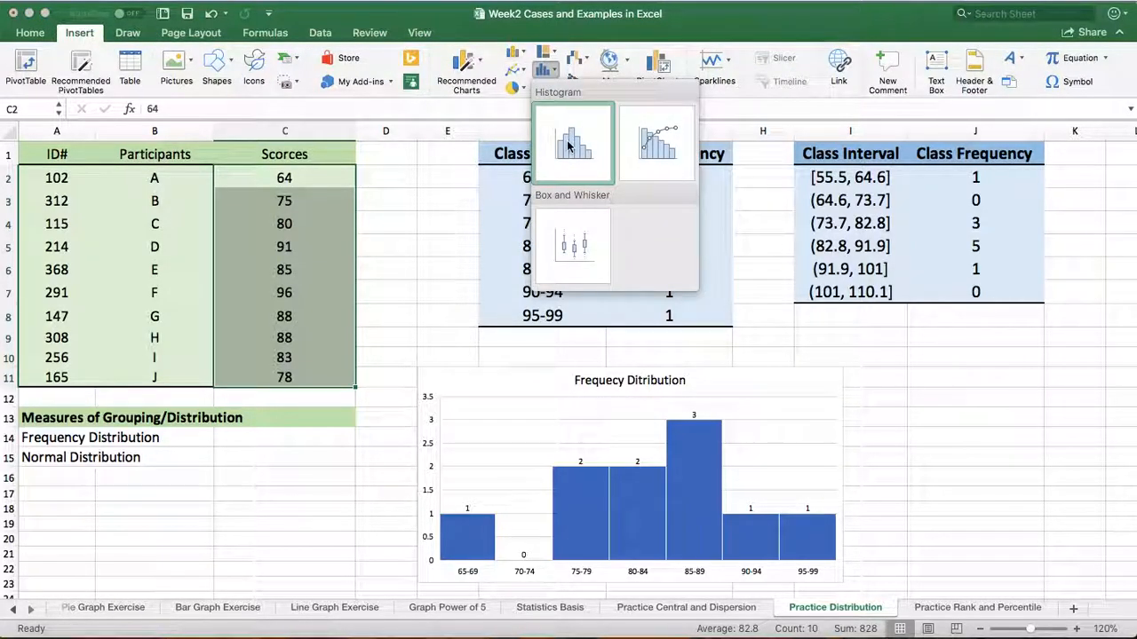
click(569, 147)
Move the new scores histogram below the second histogram, to about columns E to H and rows 47 to 60
scroll(569, 146, down, 3)
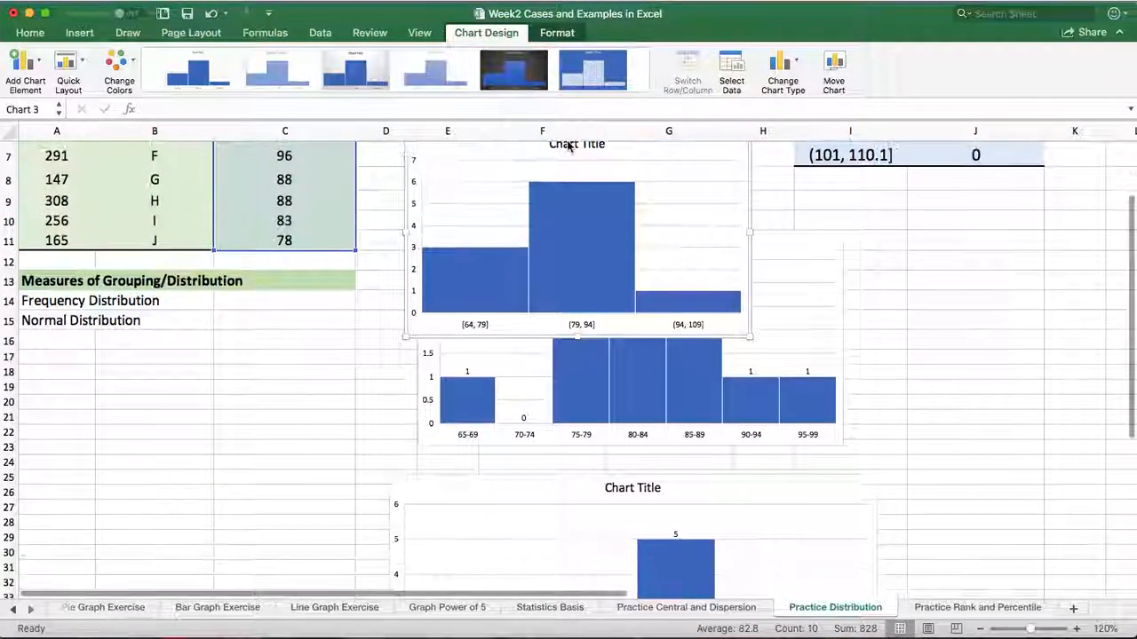
scroll(569, 147, down, 1)
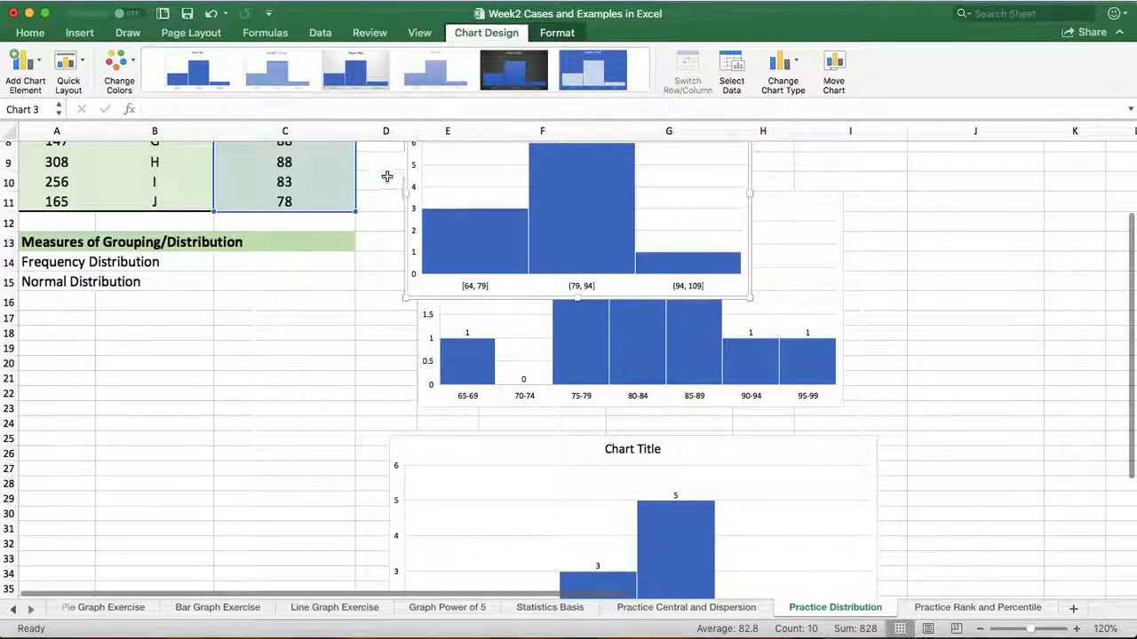
drag(415, 185, 33, 435)
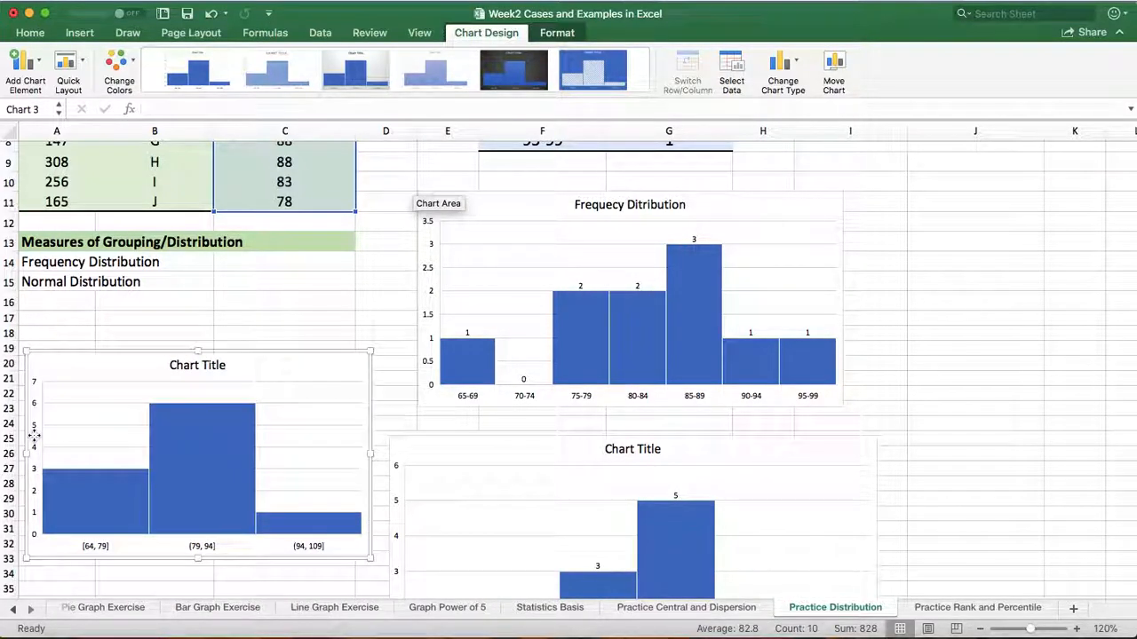
scroll(34, 435, down, 5)
scroll(34, 435, down, 2)
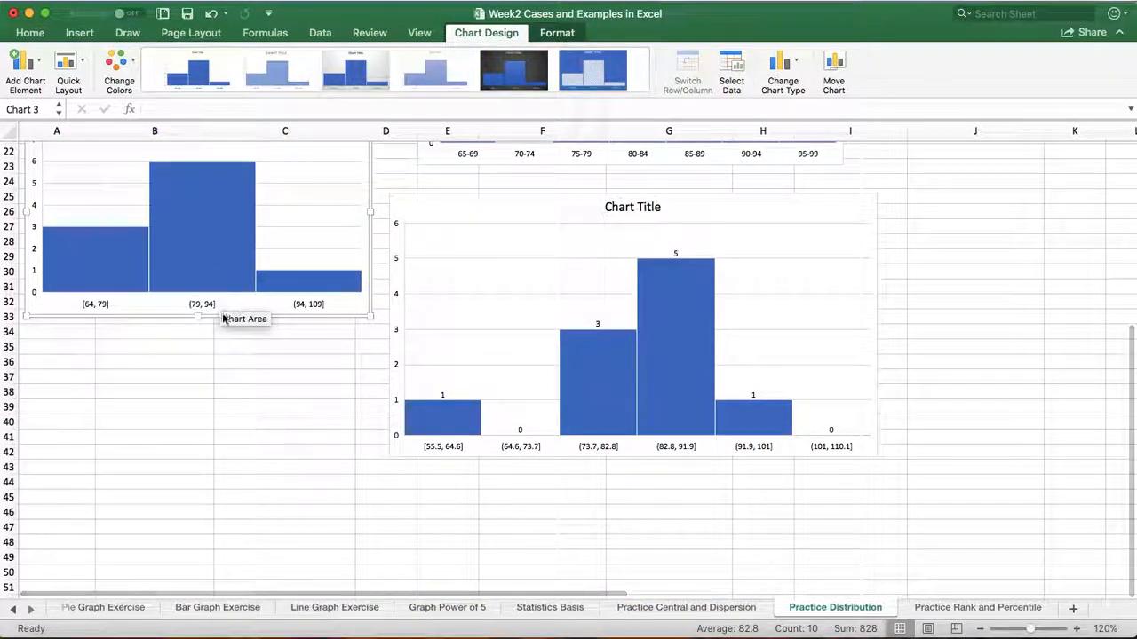
drag(254, 313, 577, 626)
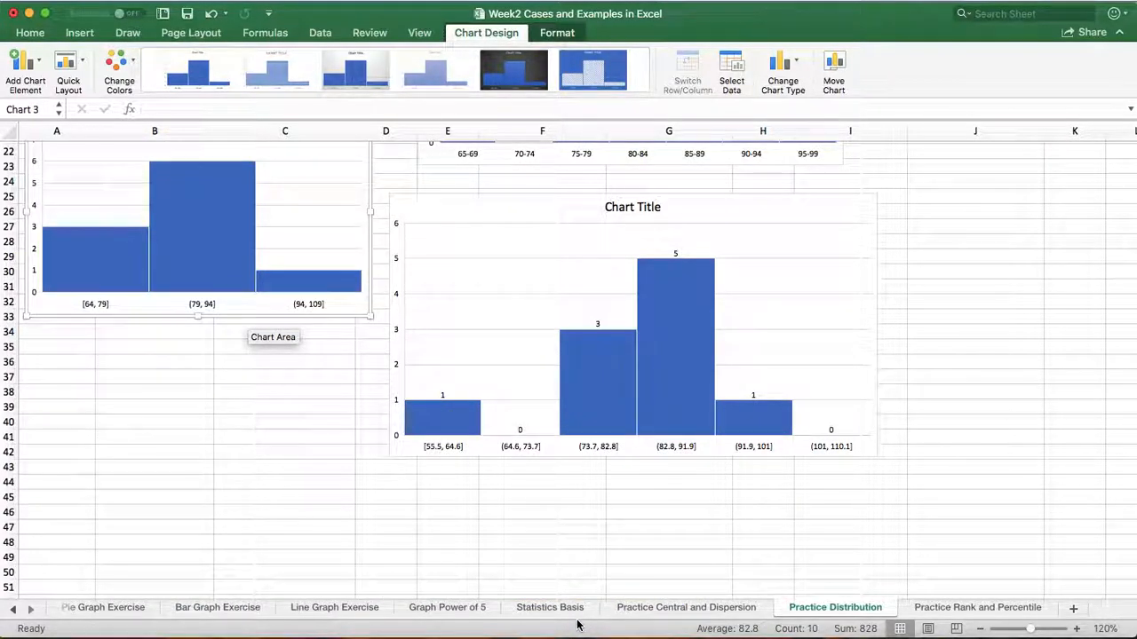
drag(271, 311, 245, 559)
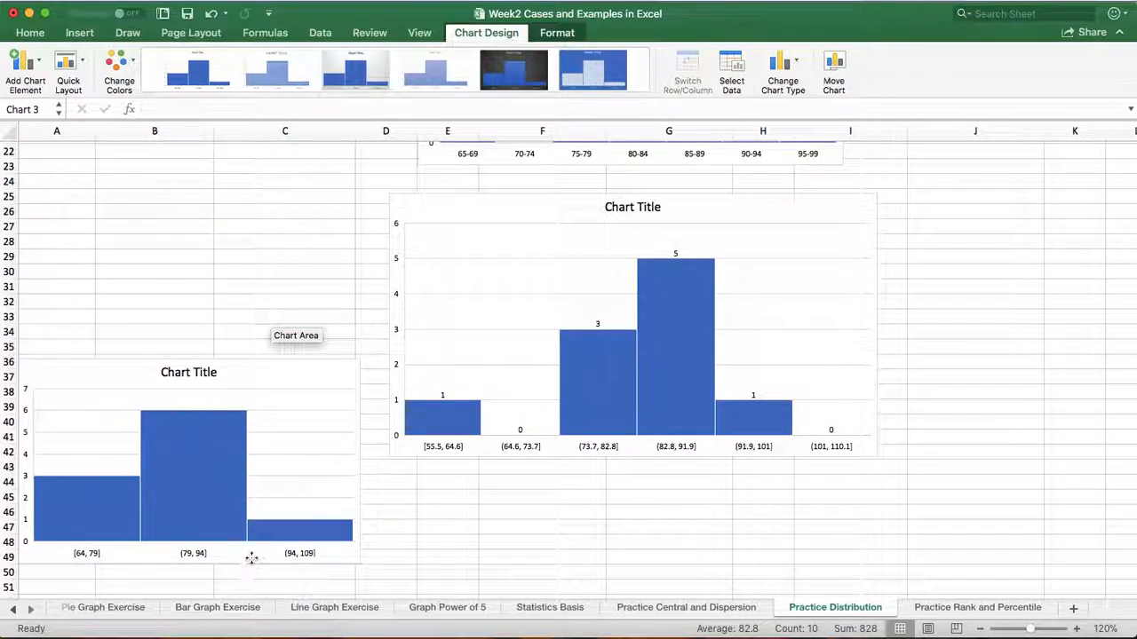
scroll(426, 534, down, 12)
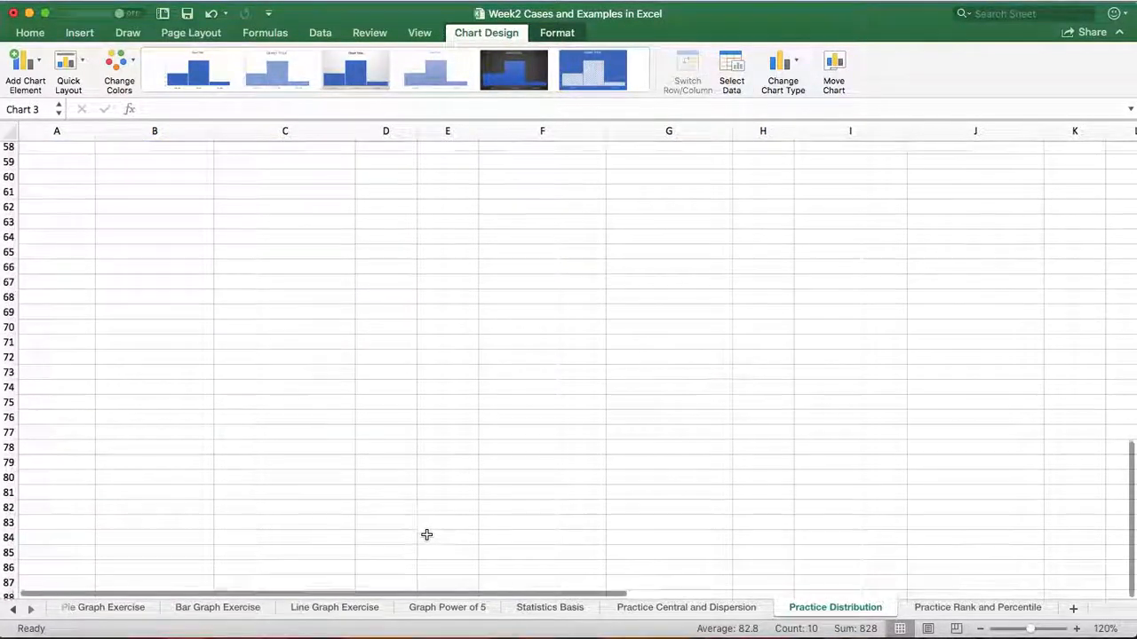
scroll(426, 535, up, 6)
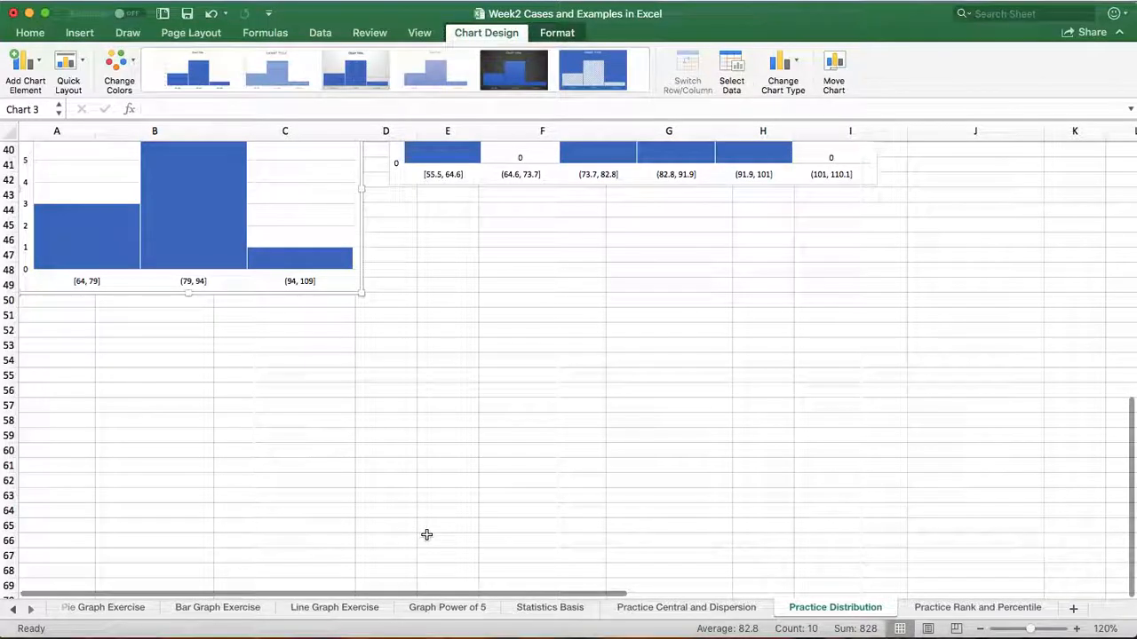
click(317, 198)
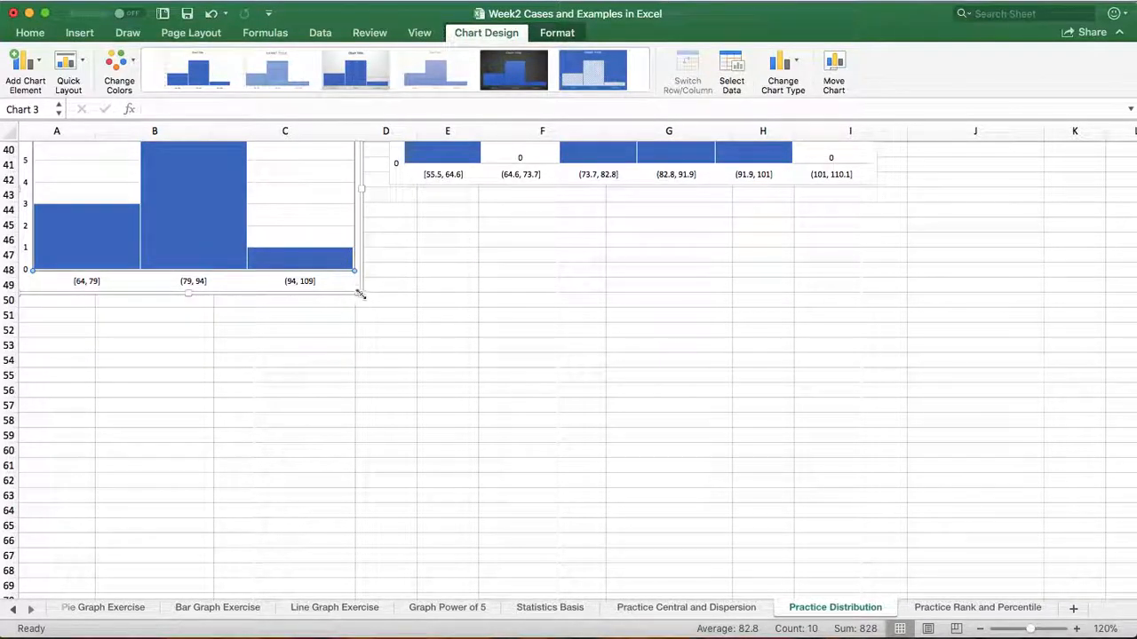
drag(350, 297, 750, 462)
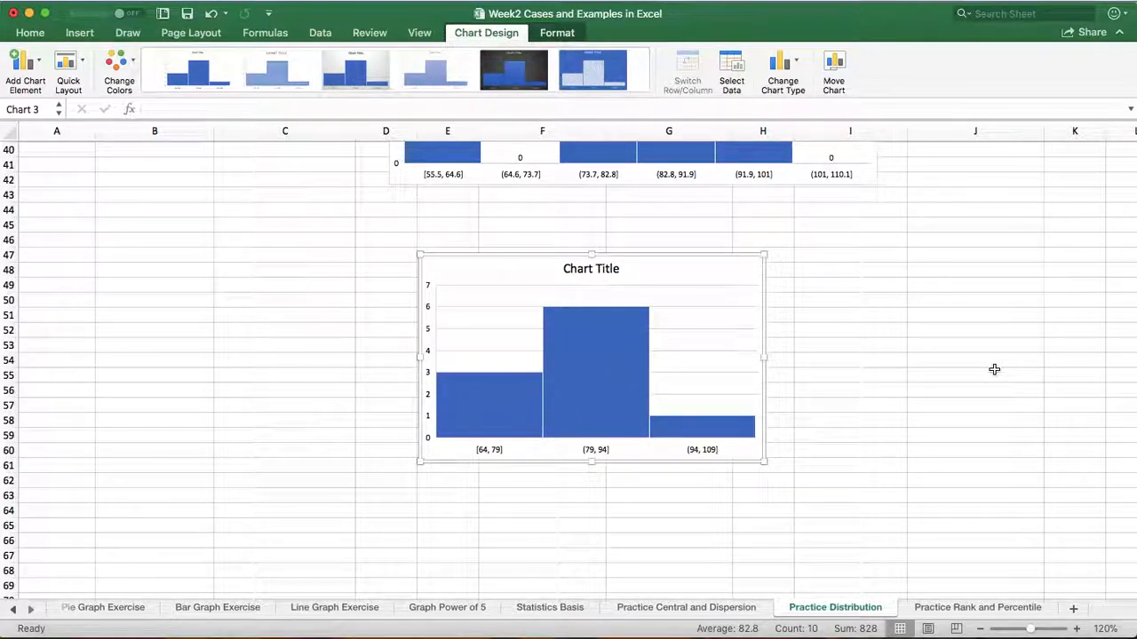
Set the scores histogram's bin width to 5 and enlarge the chart to span about columns C to I and rows 45 to 65
mouse_move(599, 396)
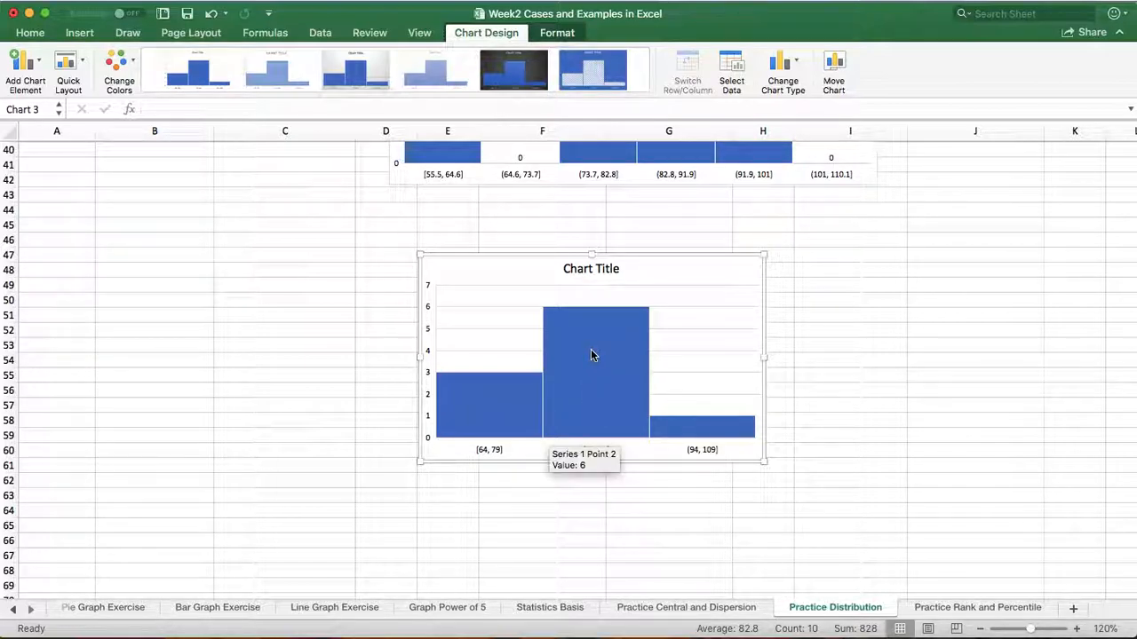
right_click(592, 355)
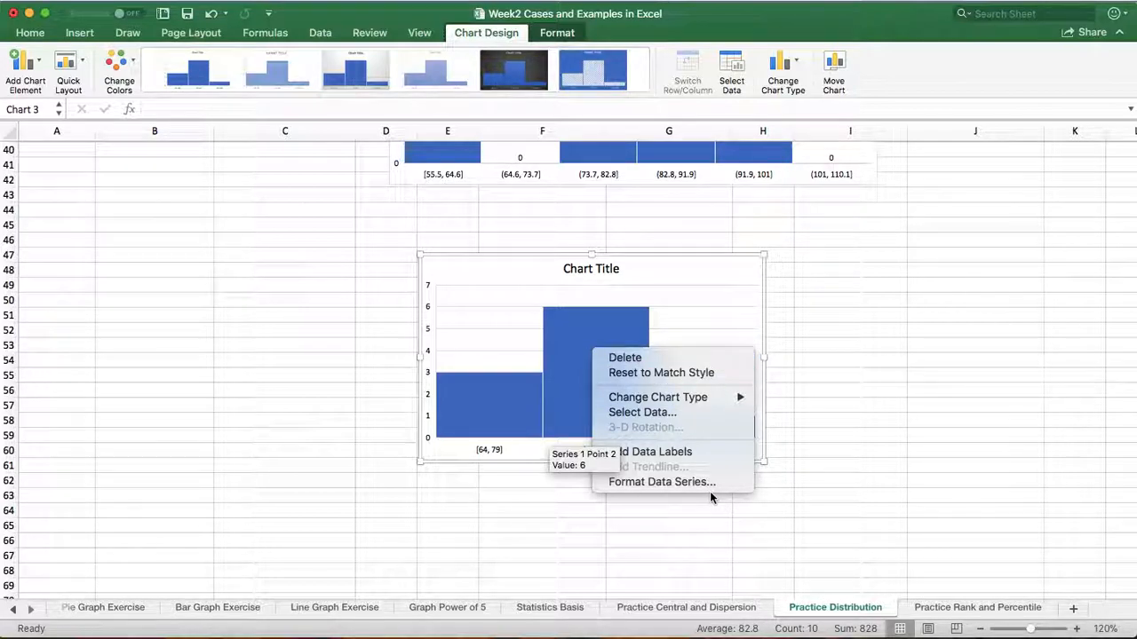
click(651, 483)
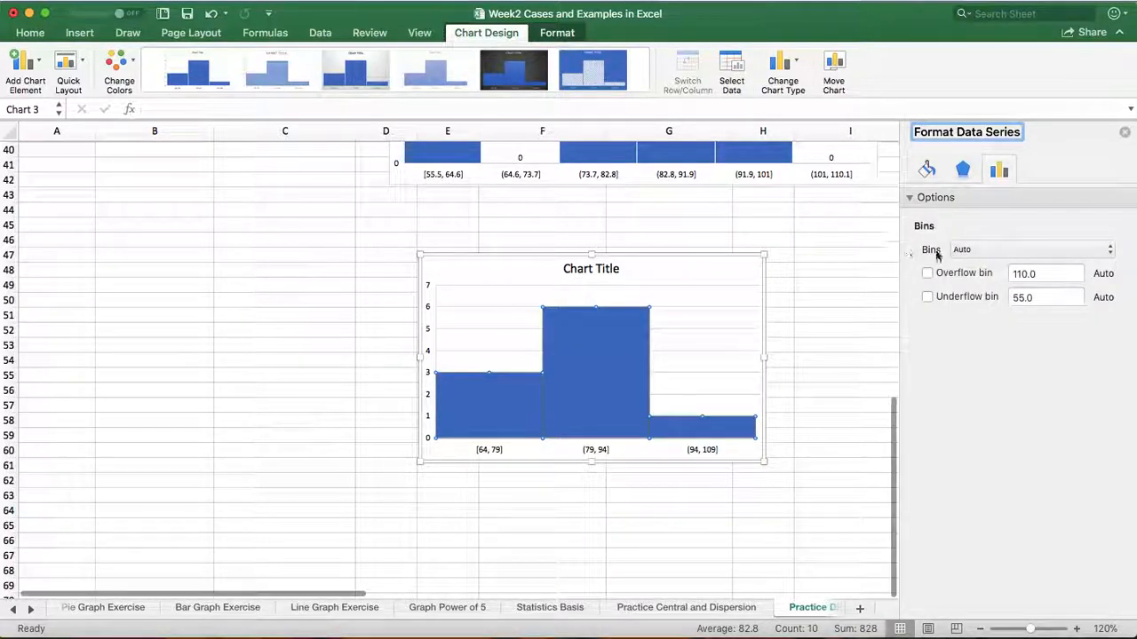
click(1111, 251)
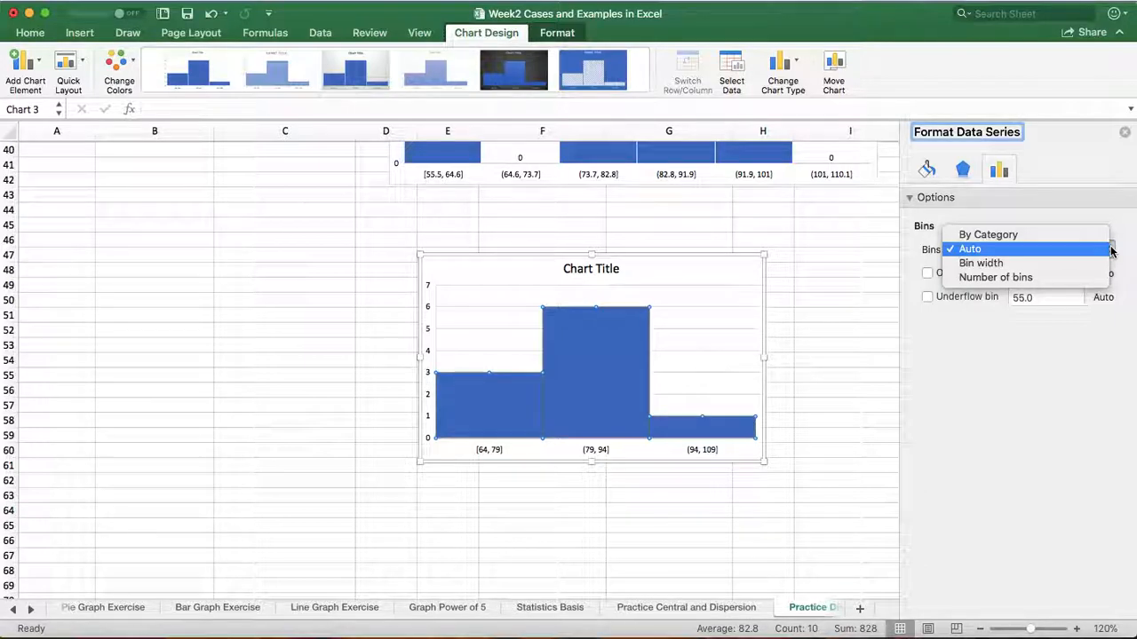
click(982, 263)
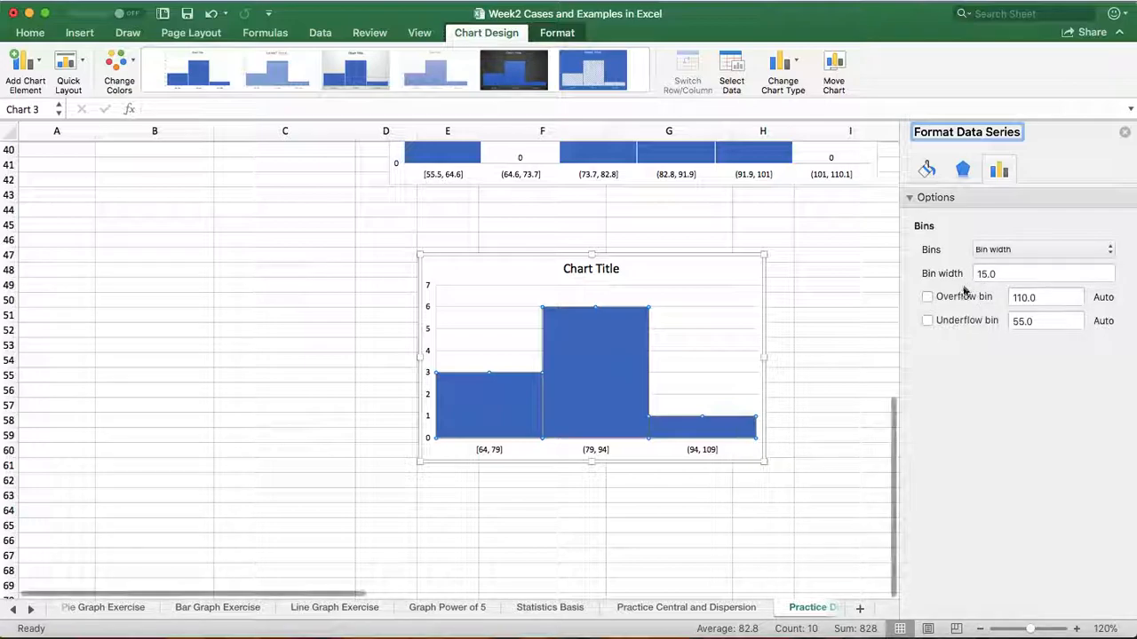
click(986, 274)
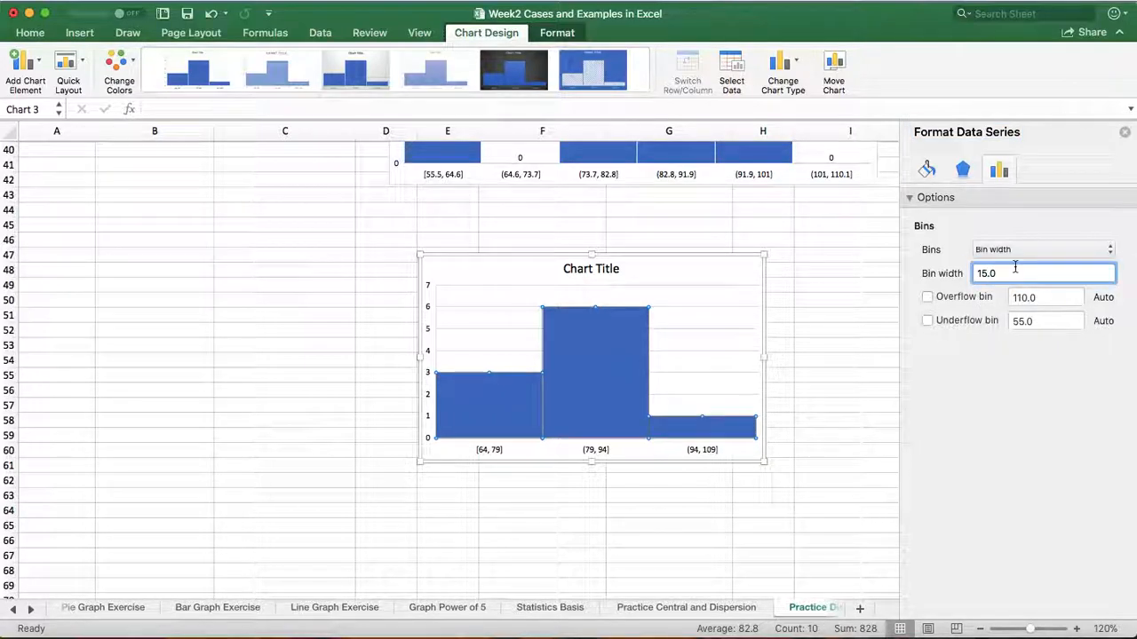
key(BackSpace)
text(5)
key(Return)
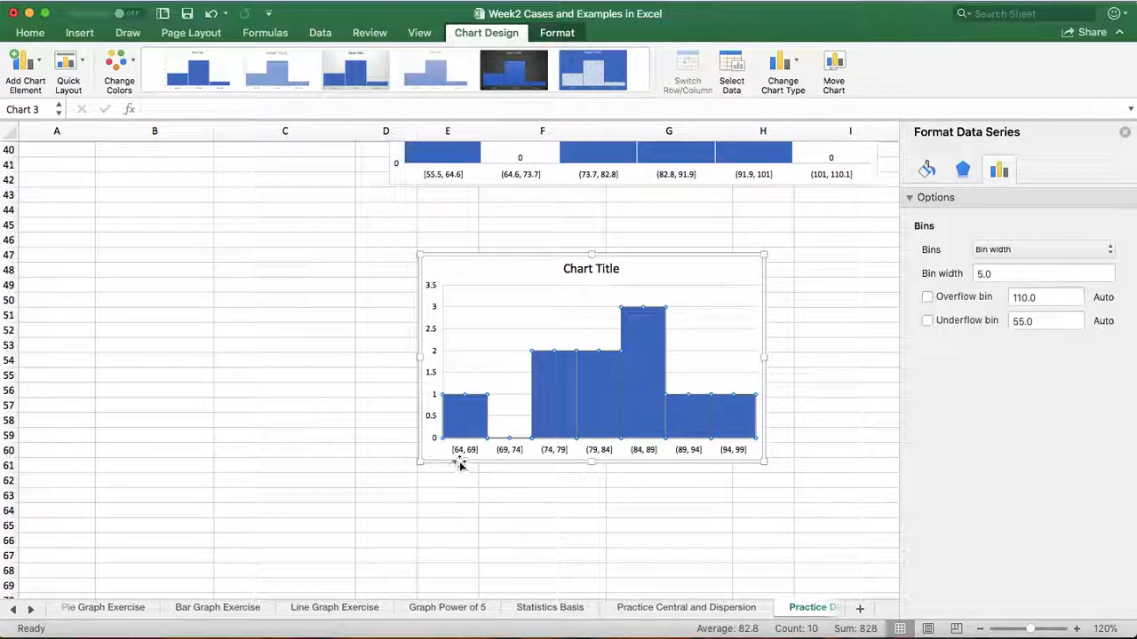
drag(765, 464, 798, 532)
drag(419, 255, 203, 224)
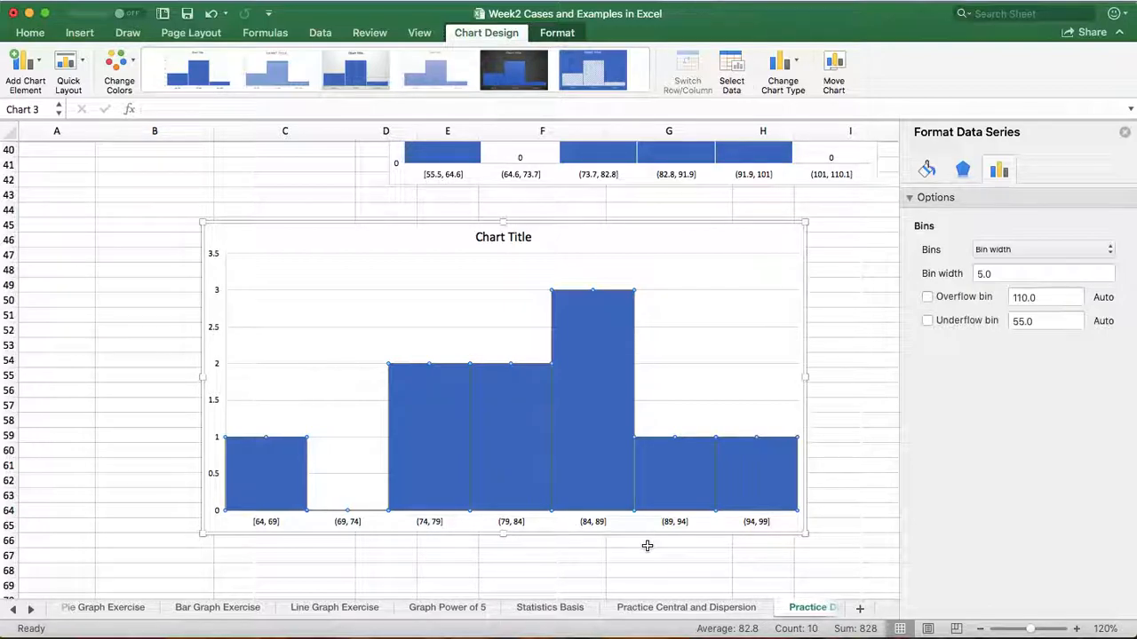
Compare the scores histogram with the two earlier histograms, the score list and the class interval tables
scroll(648, 546, down, 4)
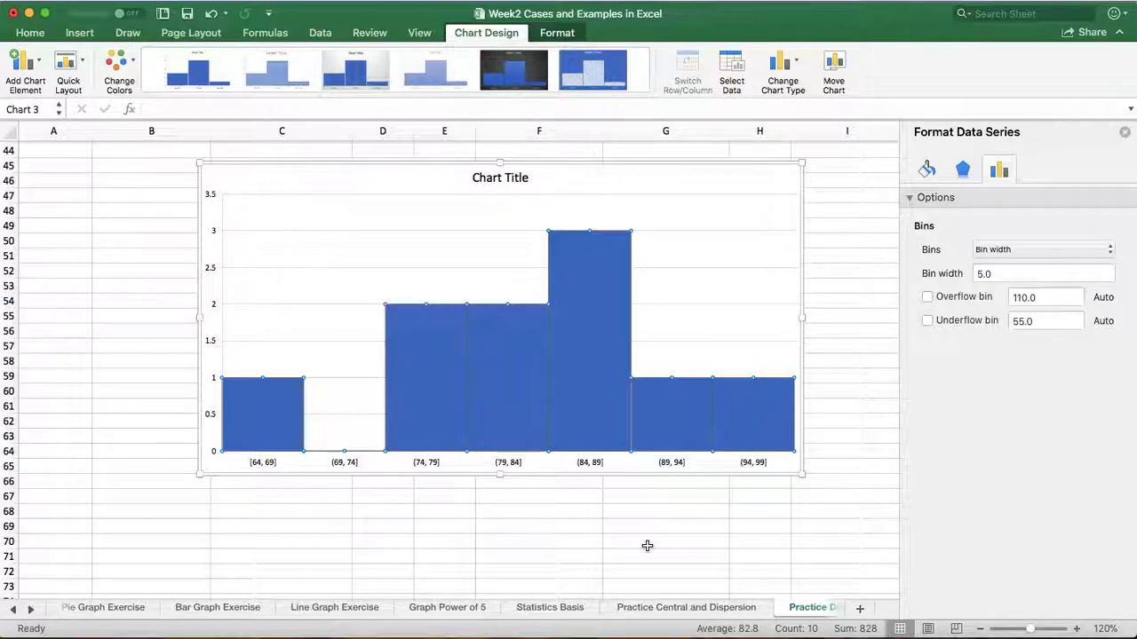
scroll(666, 500, up, 8)
scroll(667, 501, up, 5)
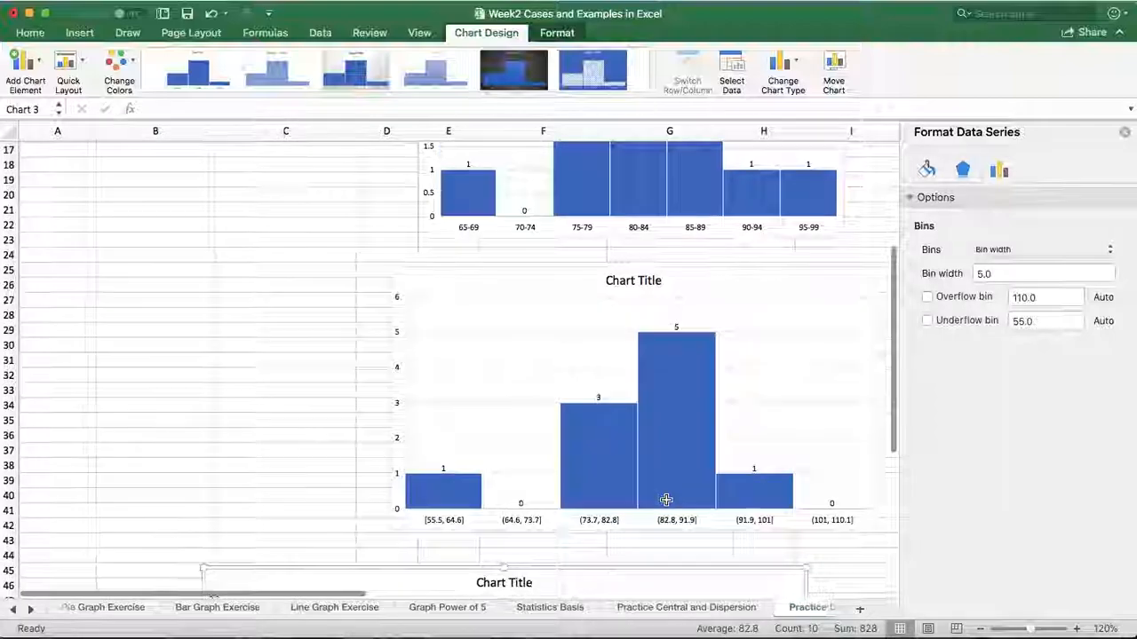
scroll(666, 500, down, 2)
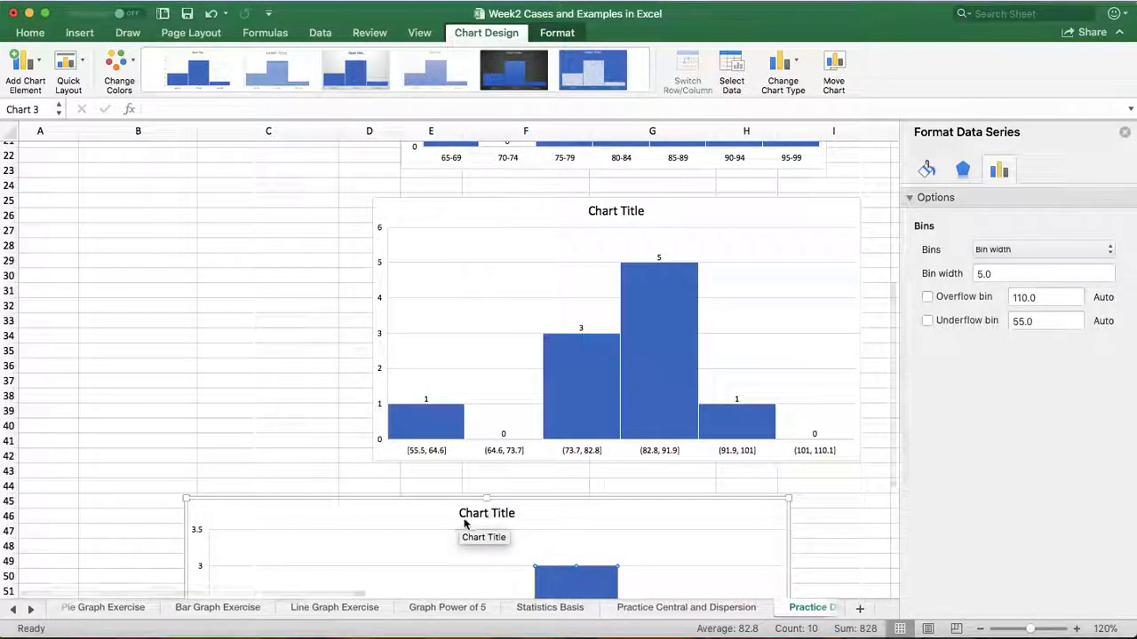
scroll(501, 517, up, 6)
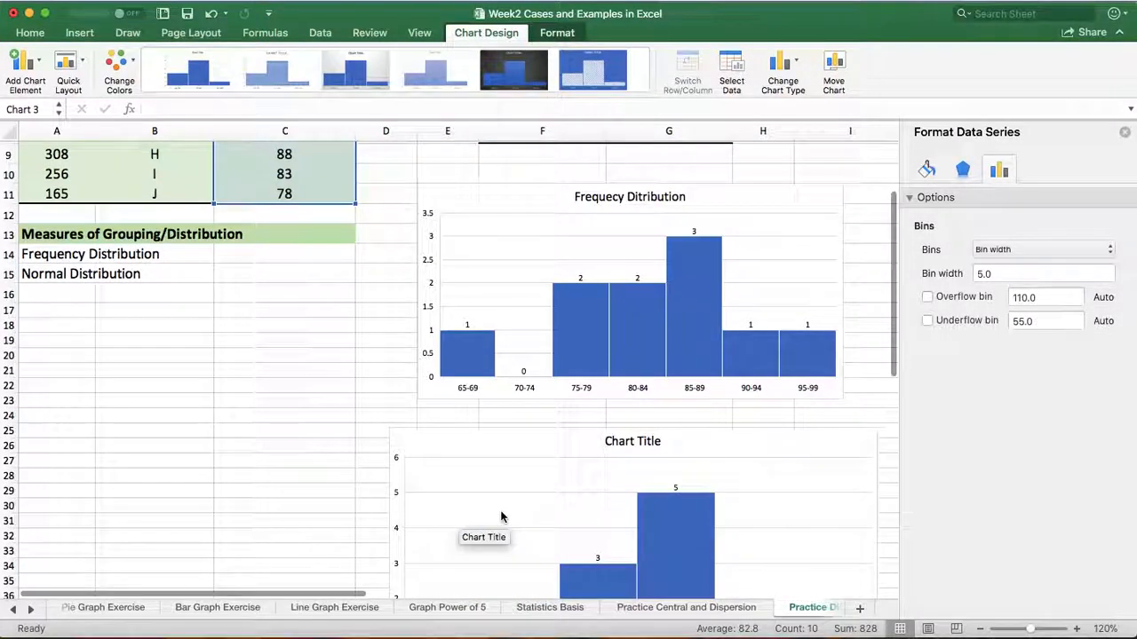
scroll(246, 421, up, 4)
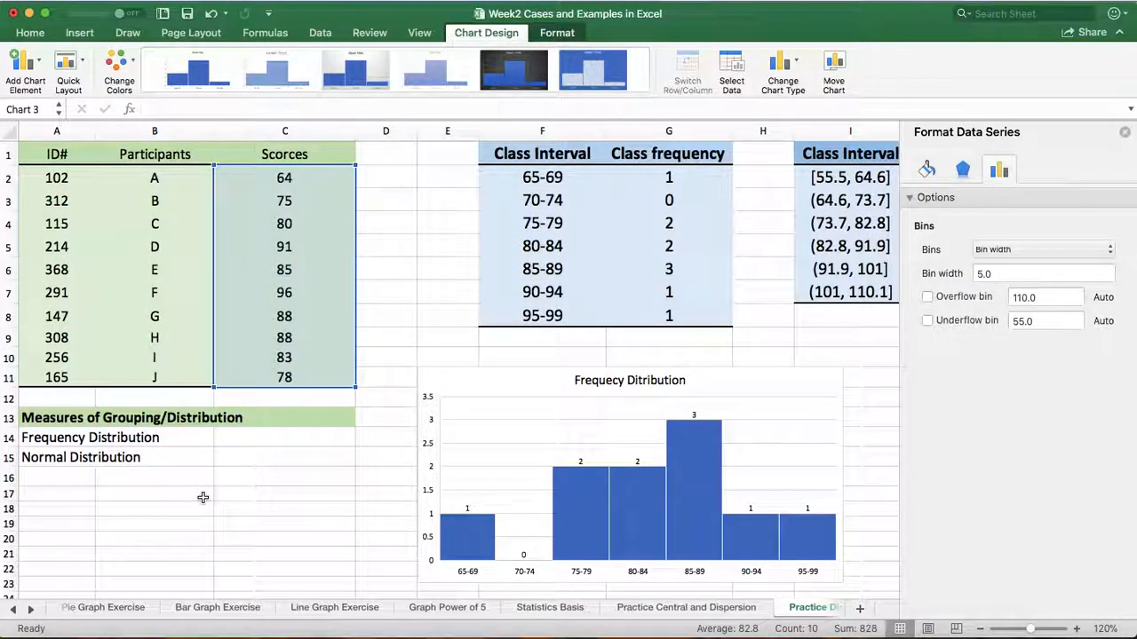
scroll(203, 497, down, 1)
scroll(202, 497, up, 1)
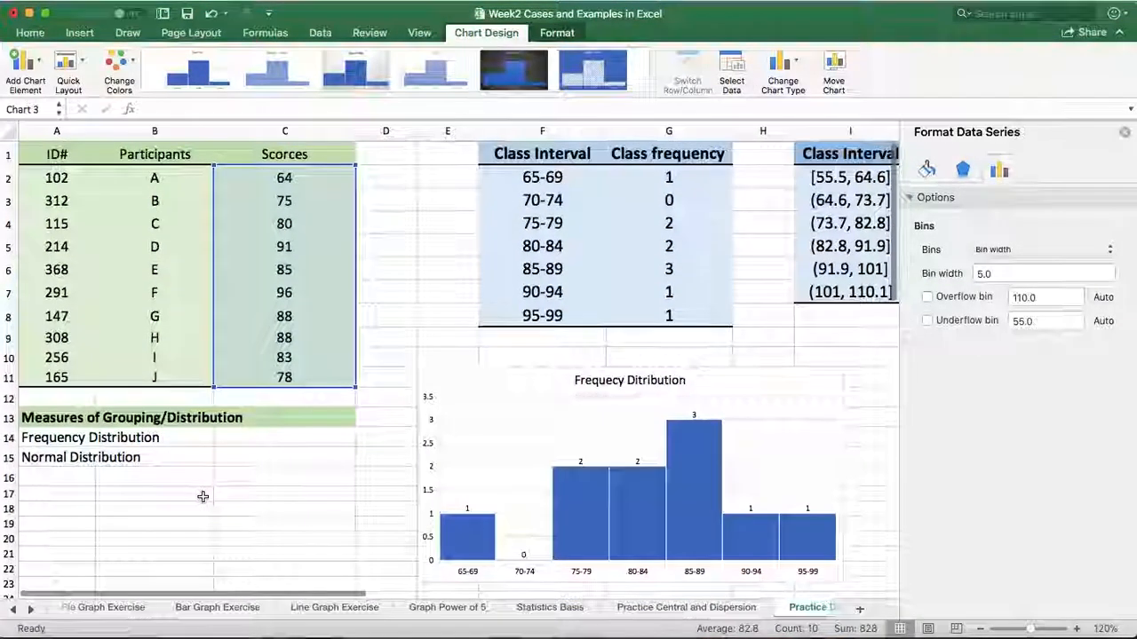
scroll(202, 497, down, 1)
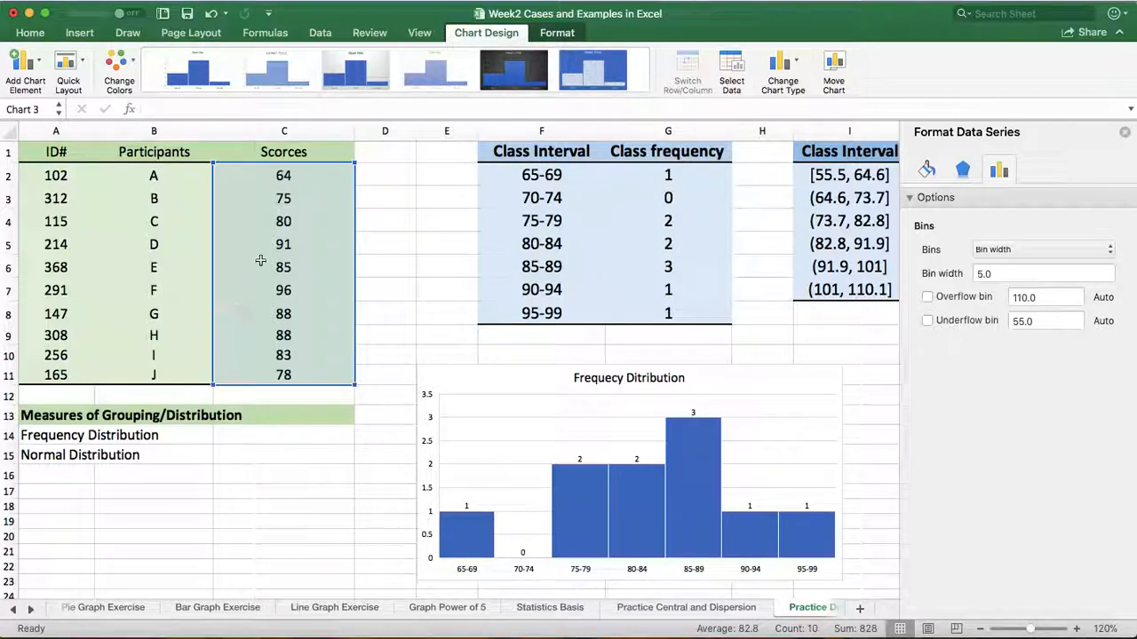
Insert another histogram chart built directly from the raw scores in C2:C11
click(275, 492)
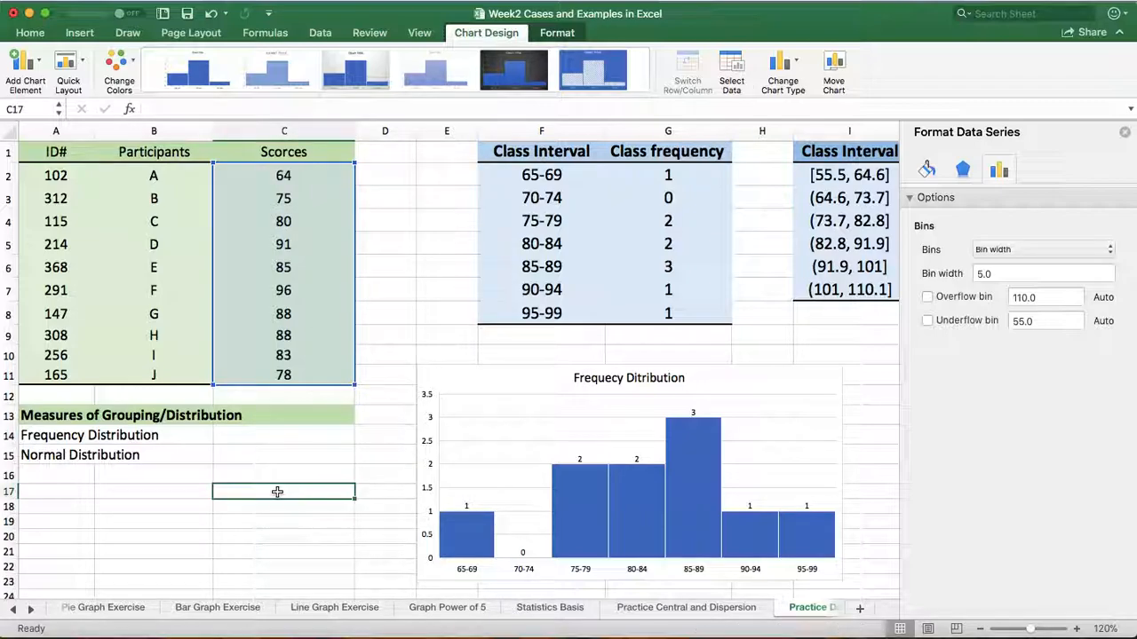
drag(256, 174, 300, 377)
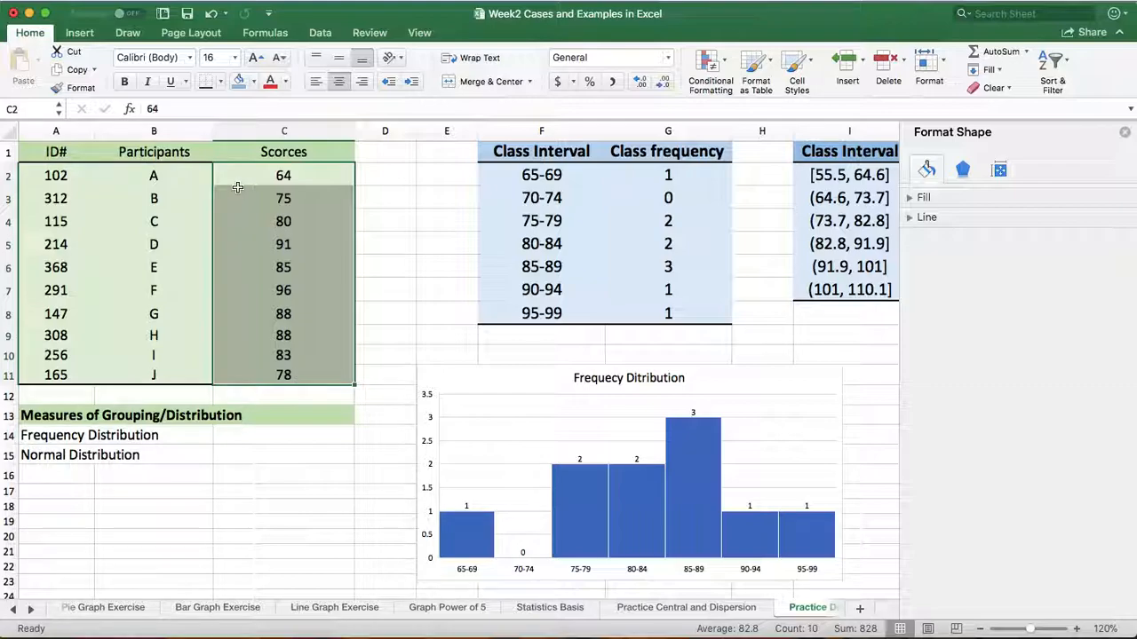
click(79, 33)
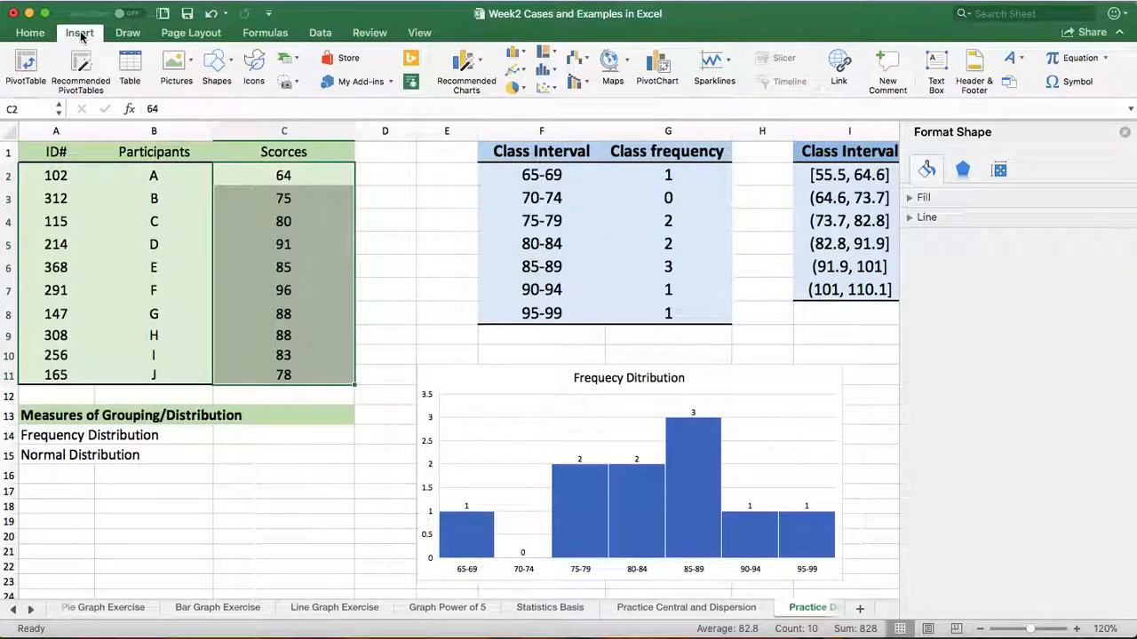
click(547, 76)
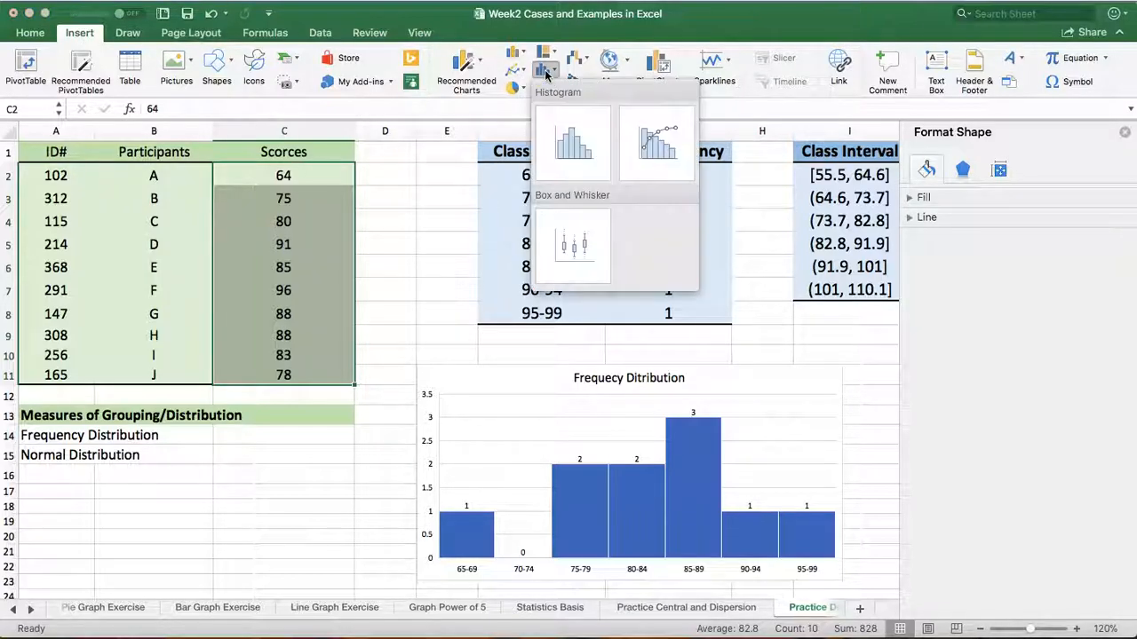
click(571, 144)
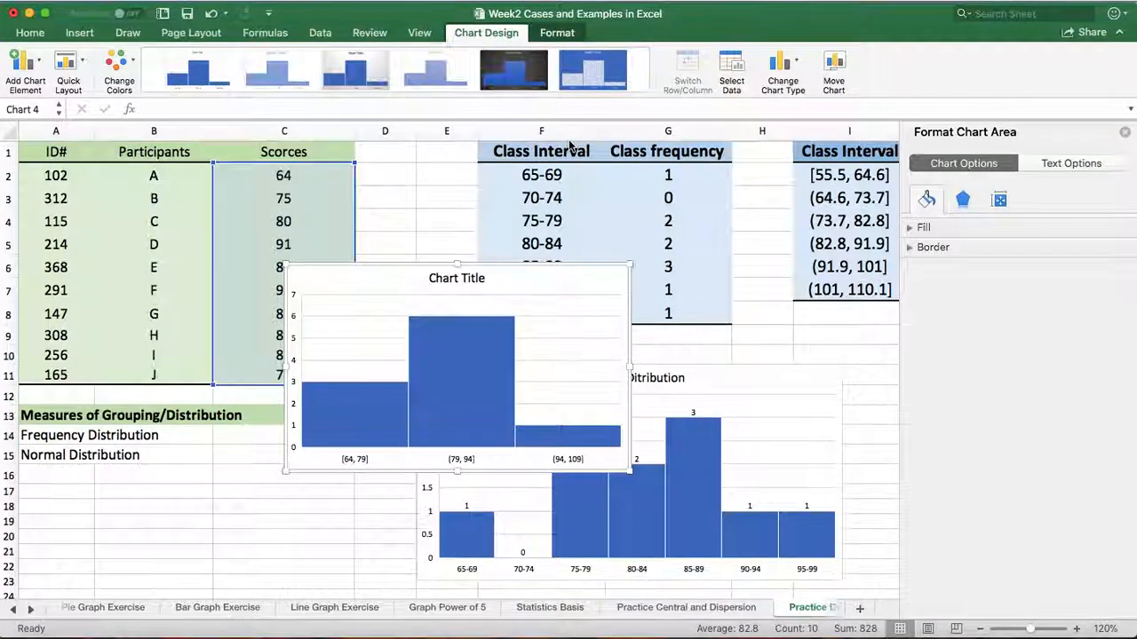
Move the new scores histogram below the existing scores histogram, to about columns C to G and rows 70 to 83
scroll(569, 145, down, 3)
scroll(569, 144, up, 1)
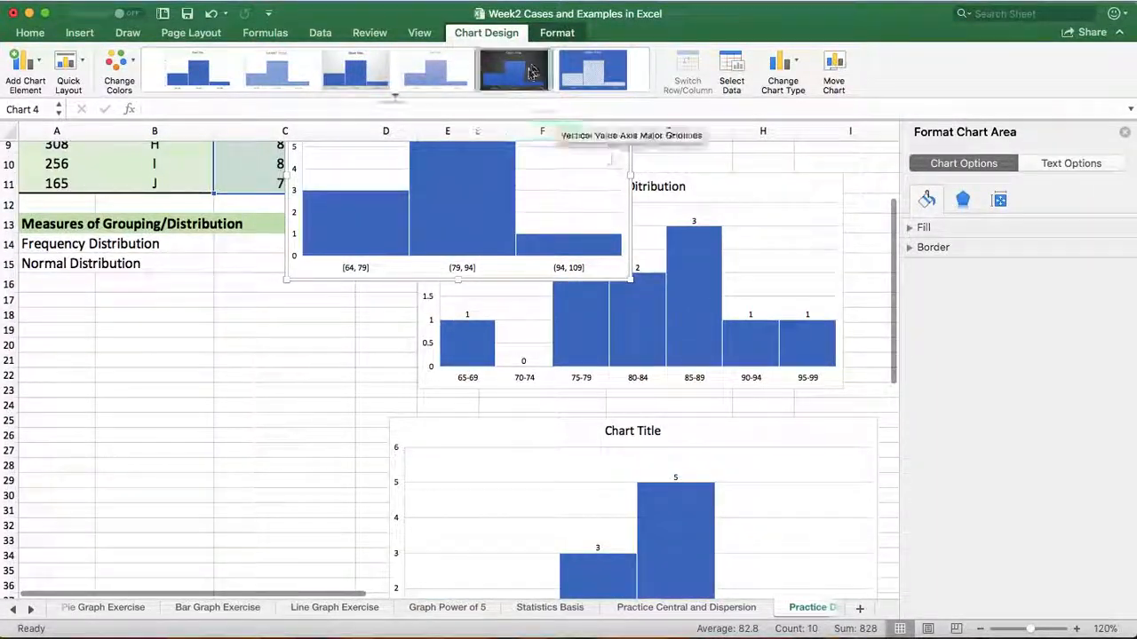
drag(298, 294, 122, 487)
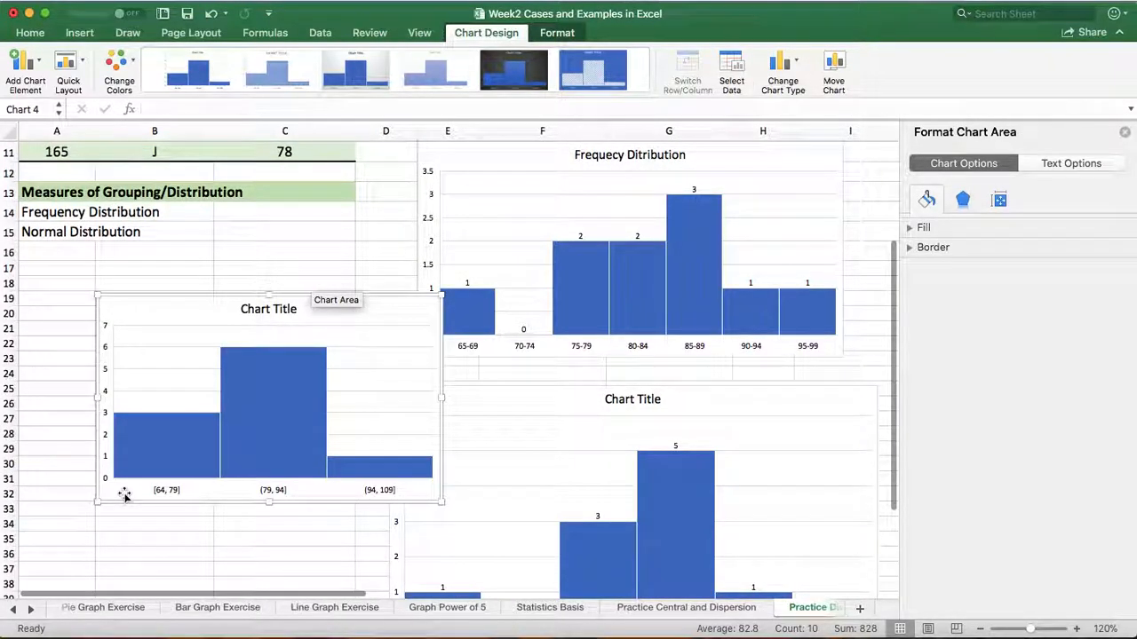
scroll(124, 495, down, 3)
scroll(124, 496, down, 3)
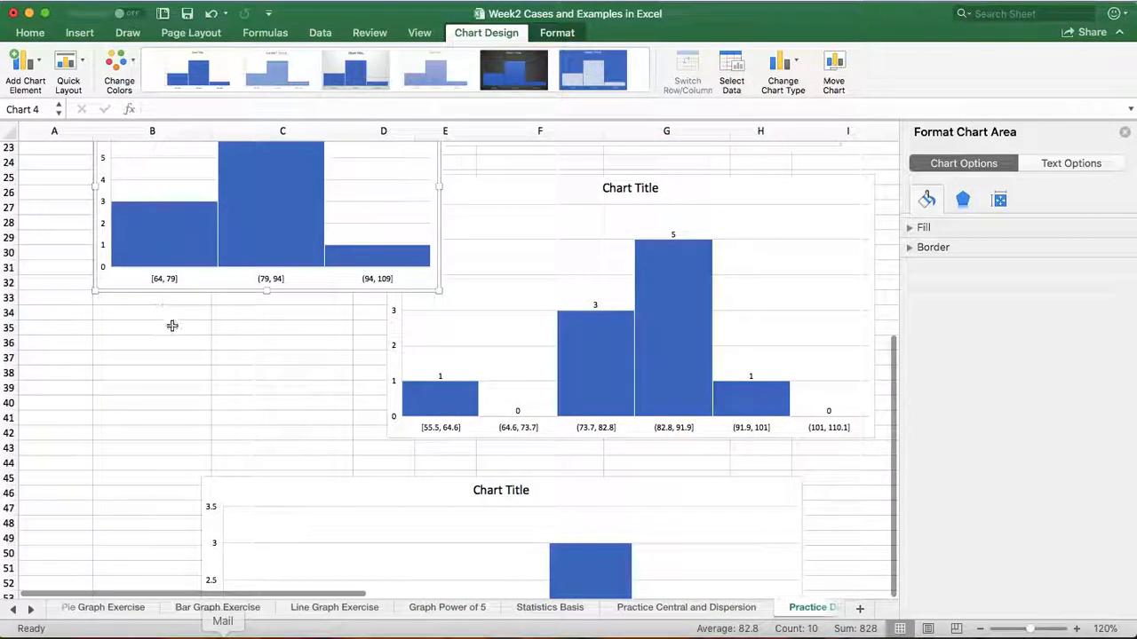
drag(122, 288, 117, 577)
scroll(116, 577, down, 10)
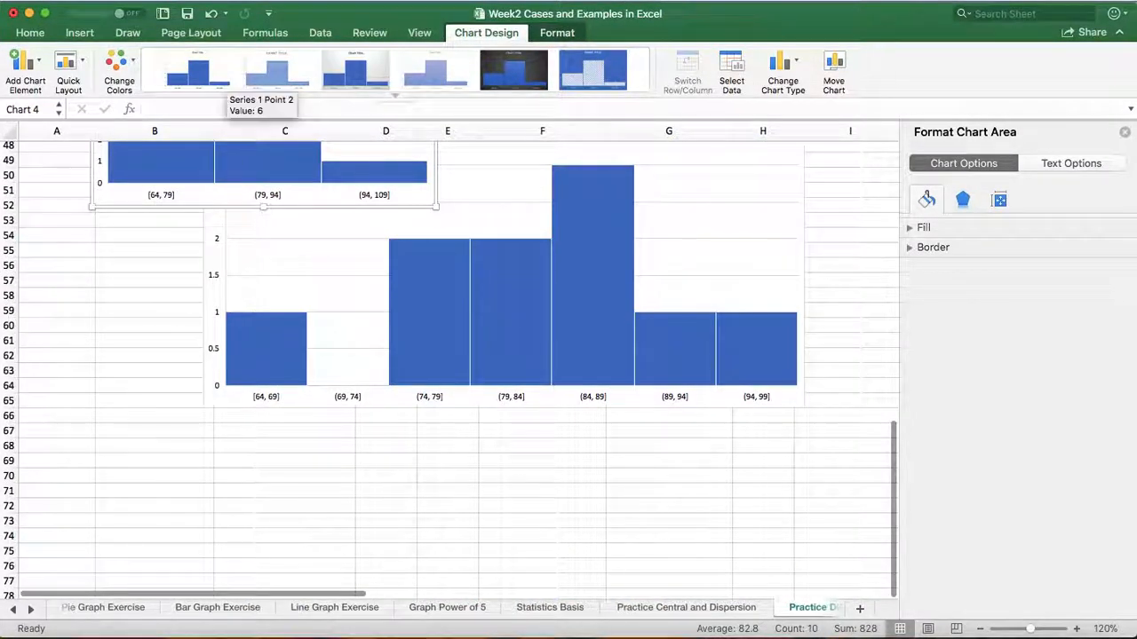
drag(121, 198, 314, 563)
scroll(315, 565, down, 4)
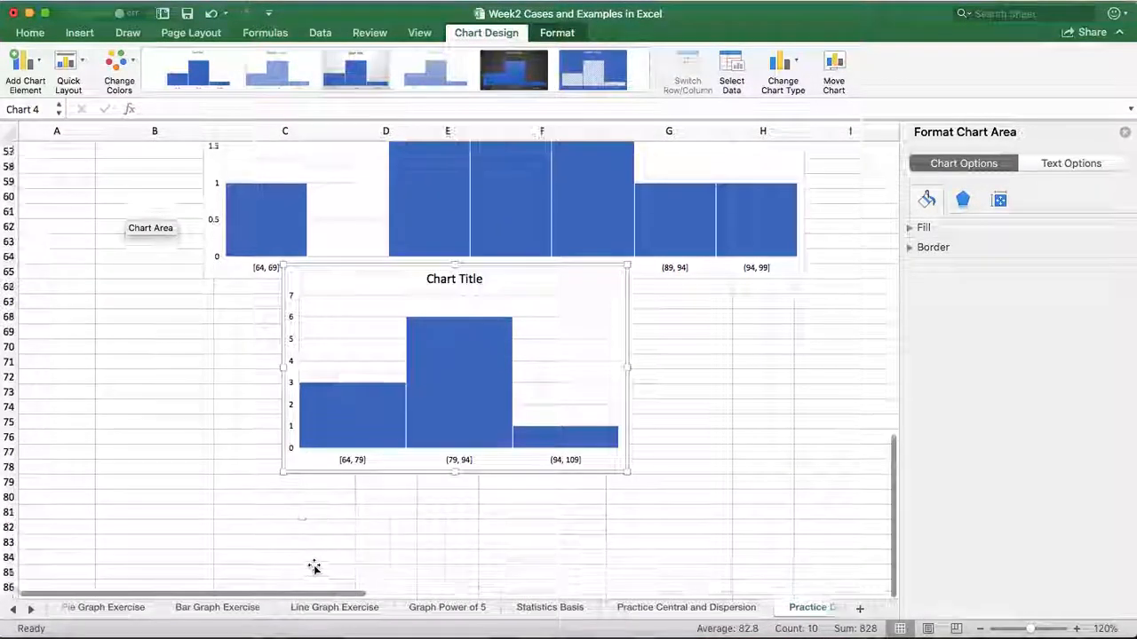
drag(629, 424, 649, 500)
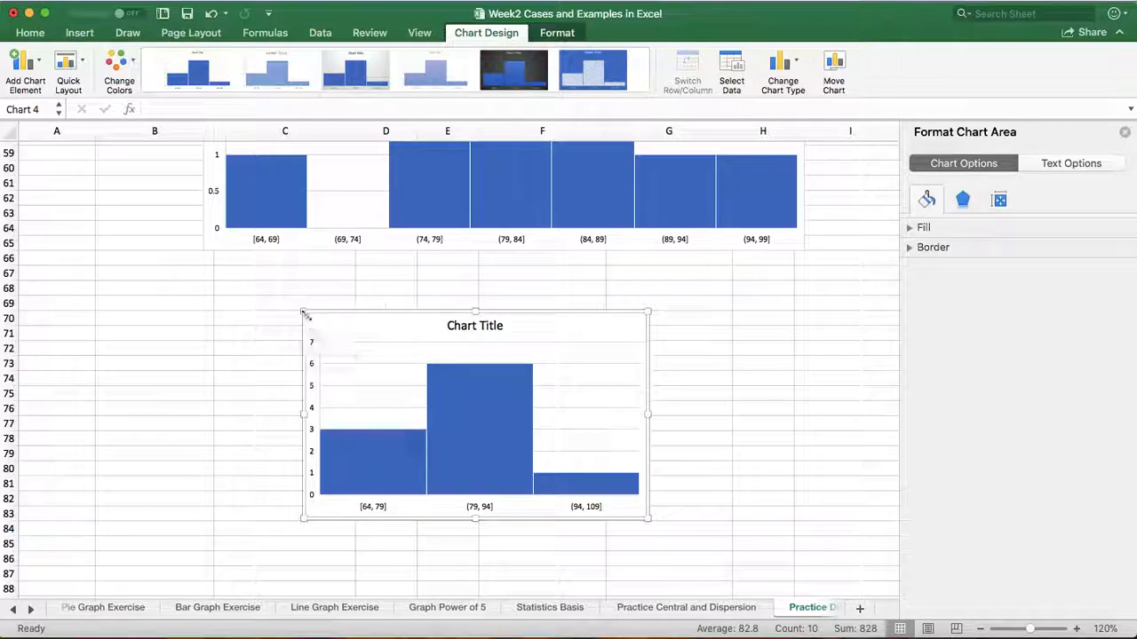
Enlarge the new scores histogram to span about columns B to G and rows 69 to 87
drag(303, 311, 134, 315)
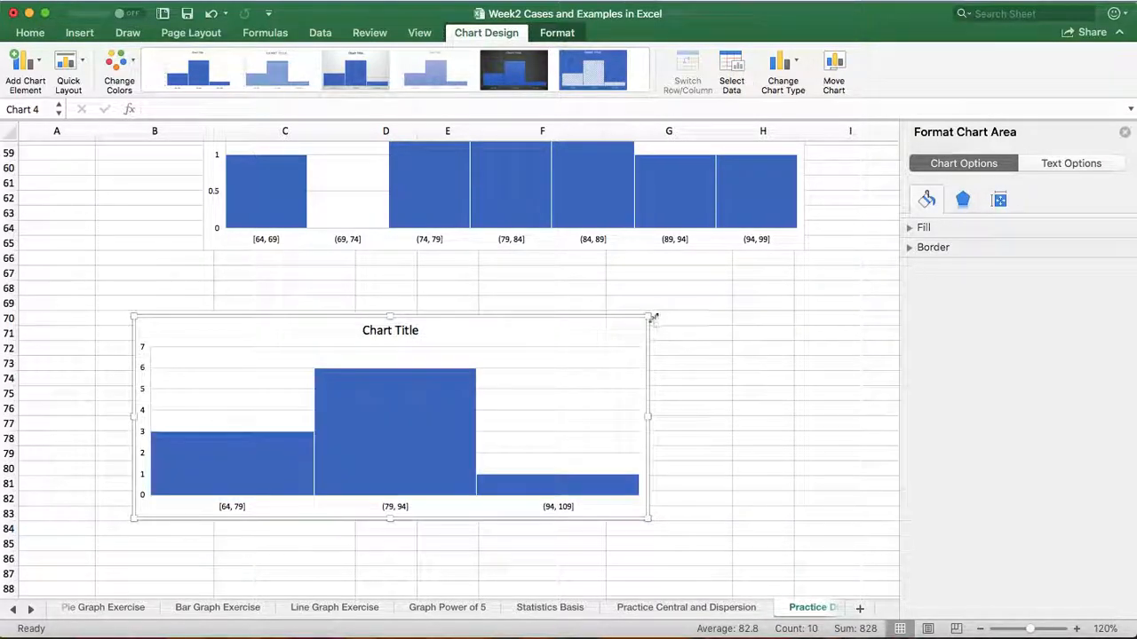
drag(649, 317, 674, 307)
drag(401, 519, 405, 569)
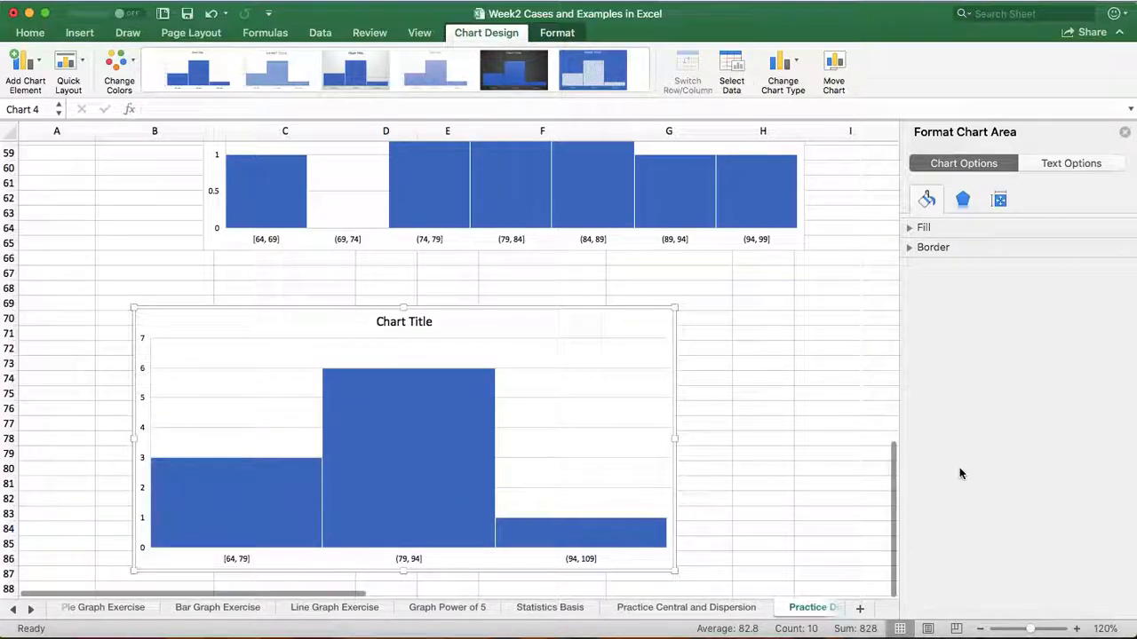
Switch the new scores histogram's bins to a fixed bin width and set that width to 9.1
click(437, 416)
right_click(437, 416)
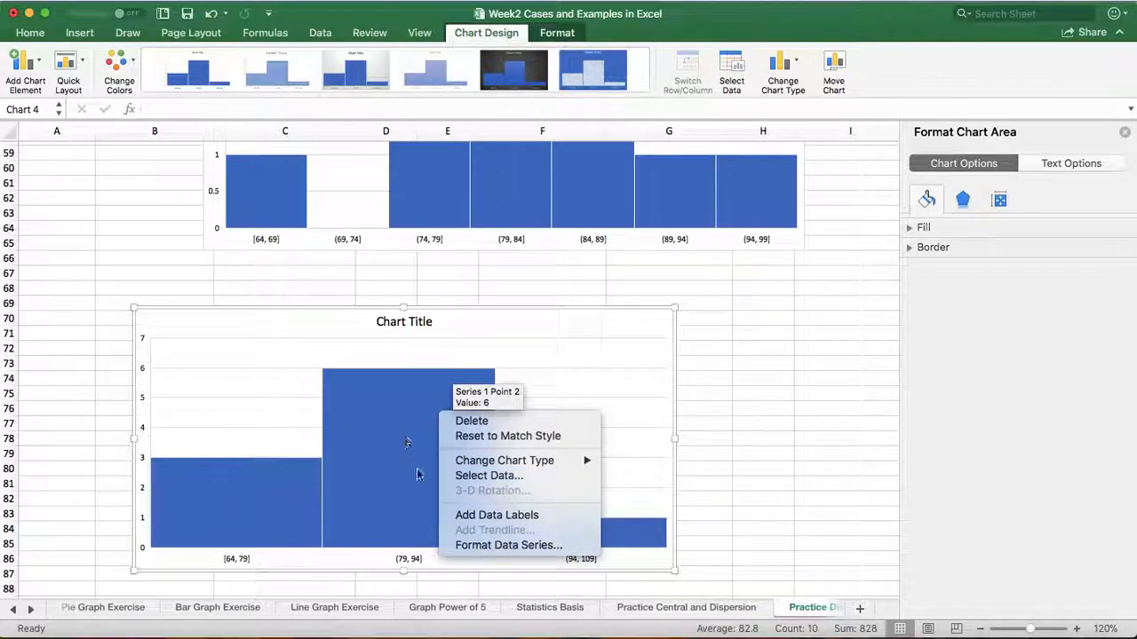
click(476, 546)
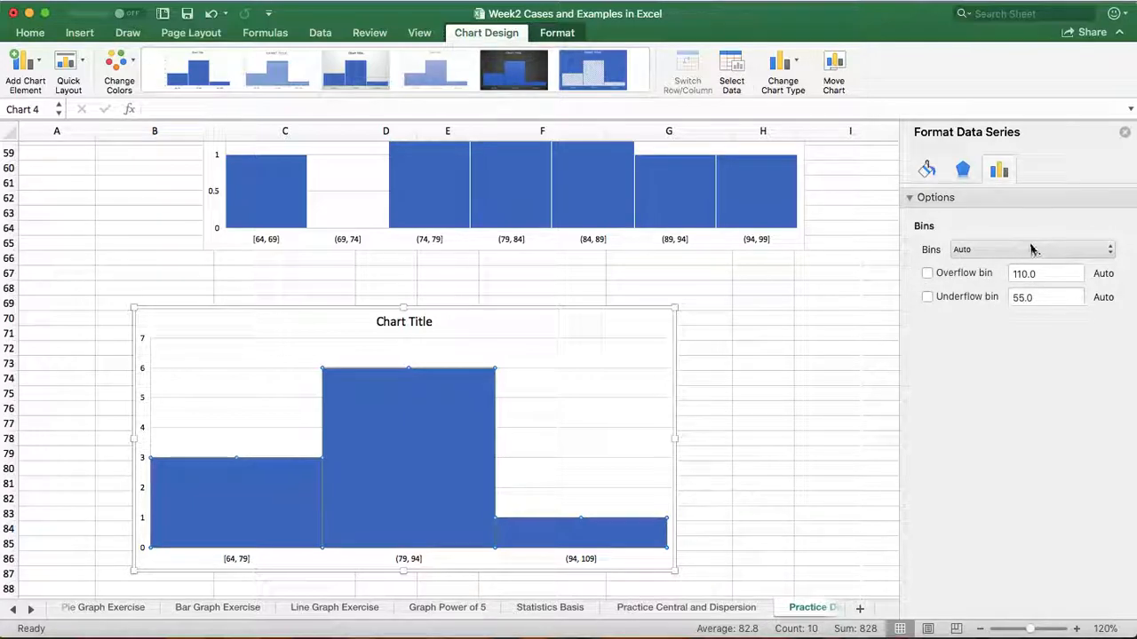
click(1109, 254)
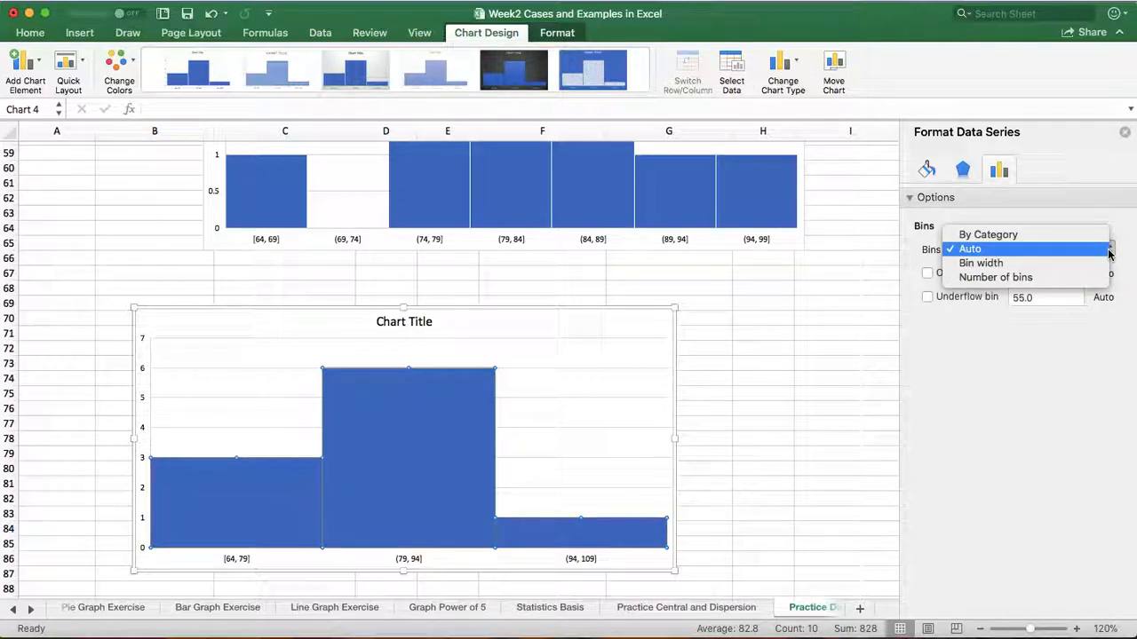
click(978, 278)
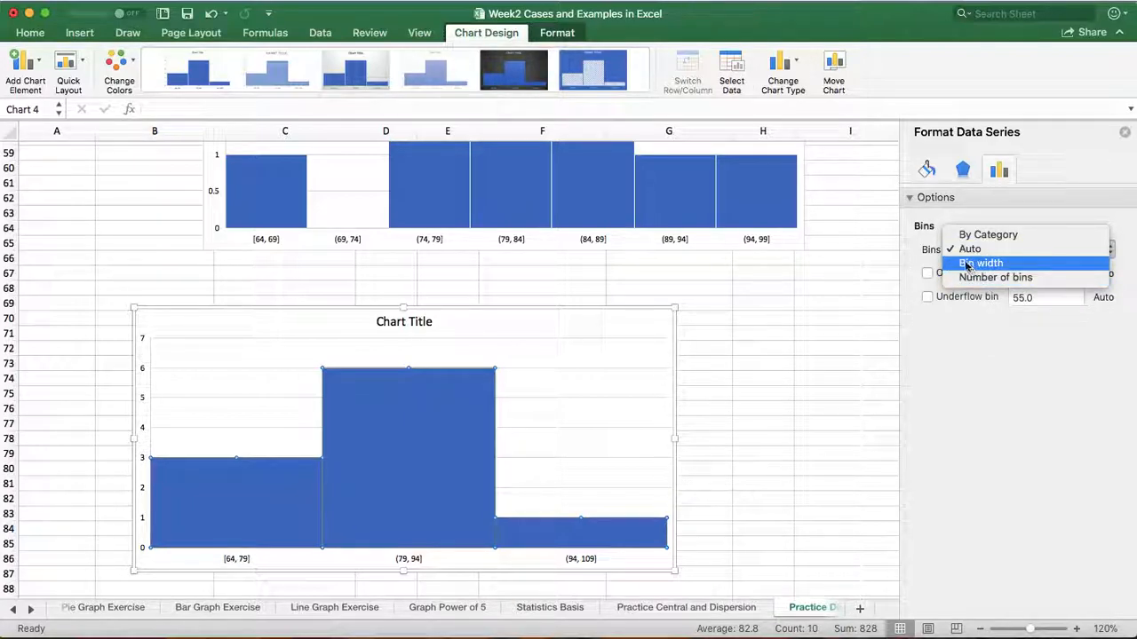
click(966, 266)
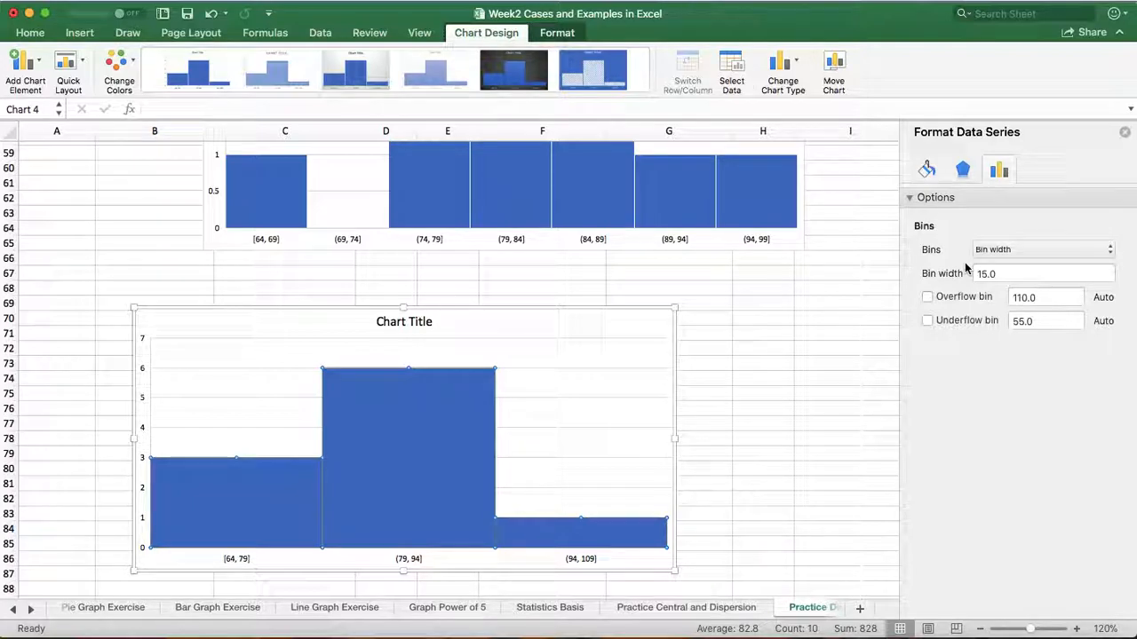
click(987, 274)
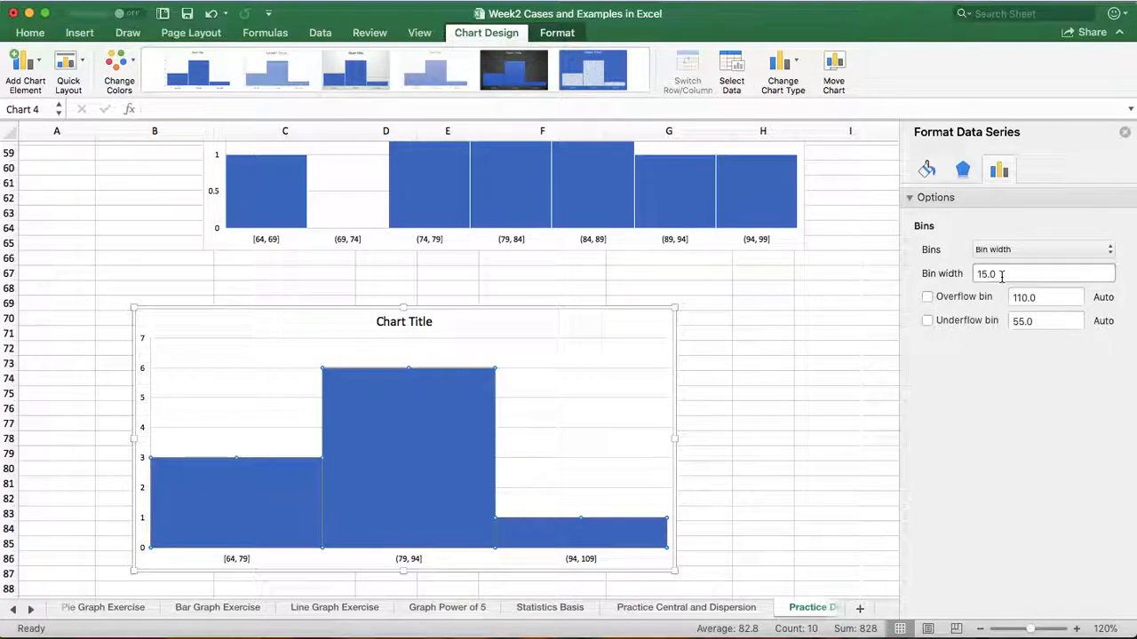
click(1002, 276)
key(BackSpace)
key(BackSpace)
key(BackSpace)
key(BackSpace)
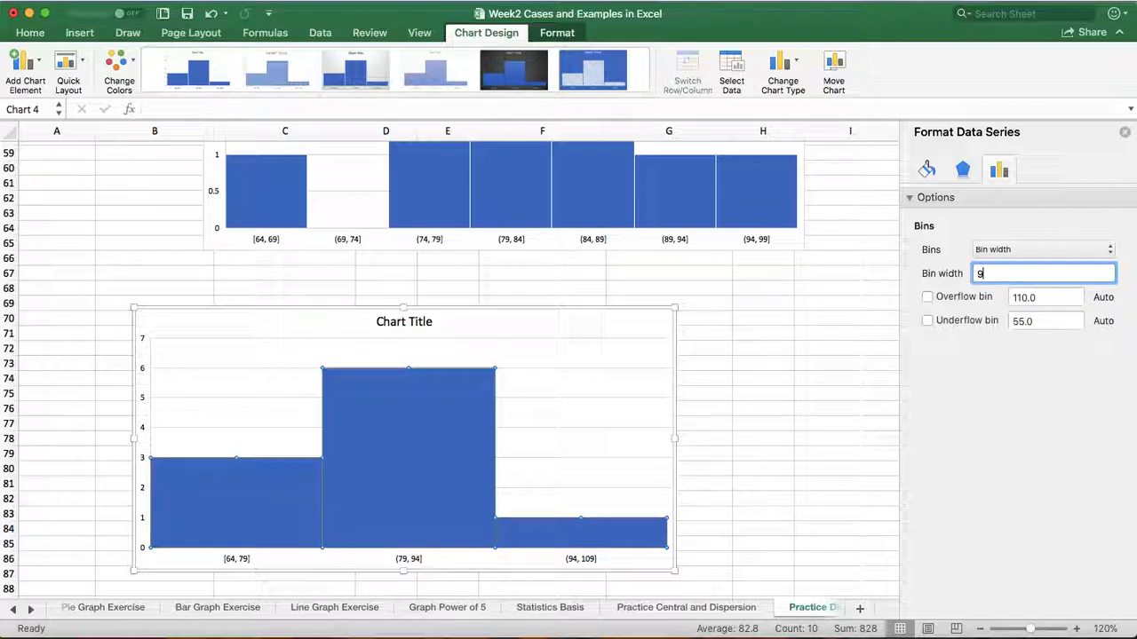
text(9.1)
key(Return)
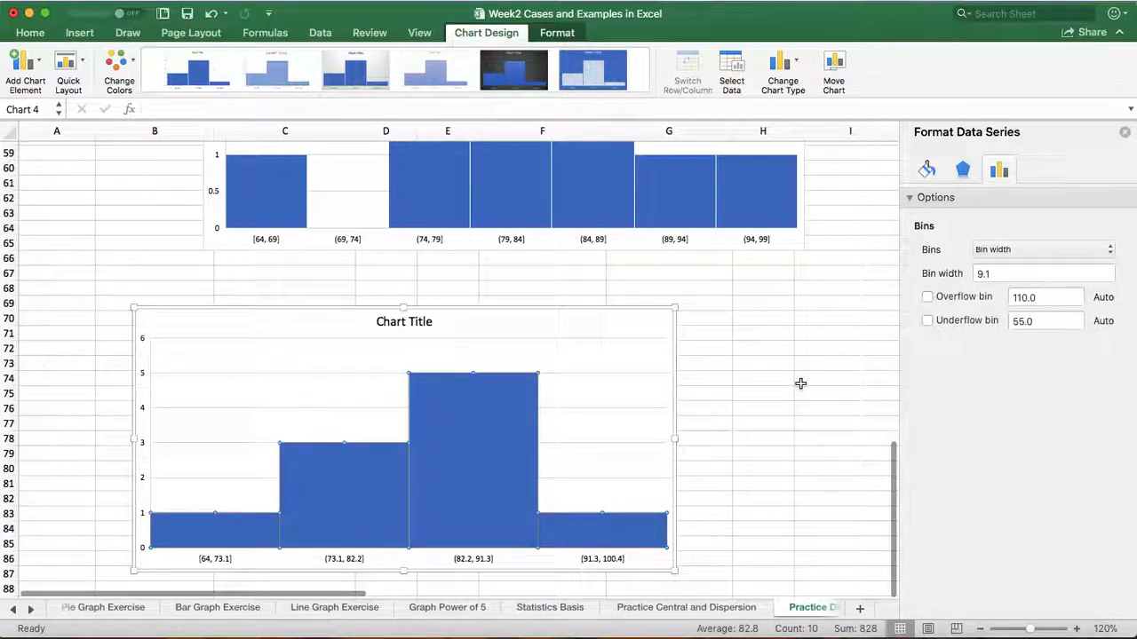
Add data labels to the bars of the scores histogram with bin width 9.1
scroll(800, 383, down, 1)
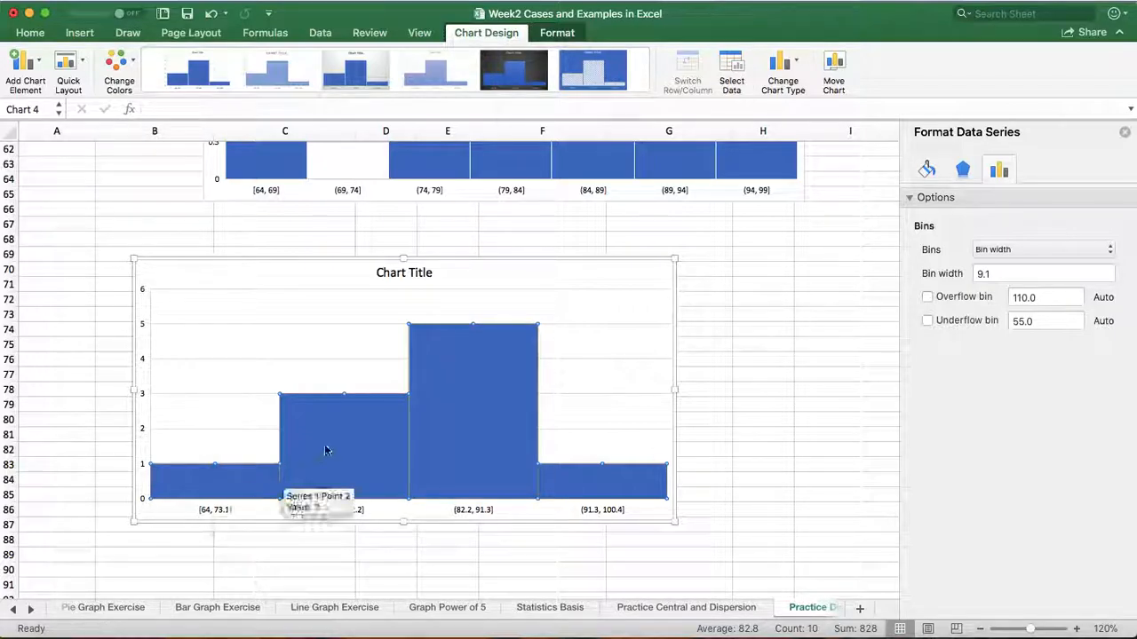
scroll(372, 412, up, 1)
scroll(372, 412, up, 1)
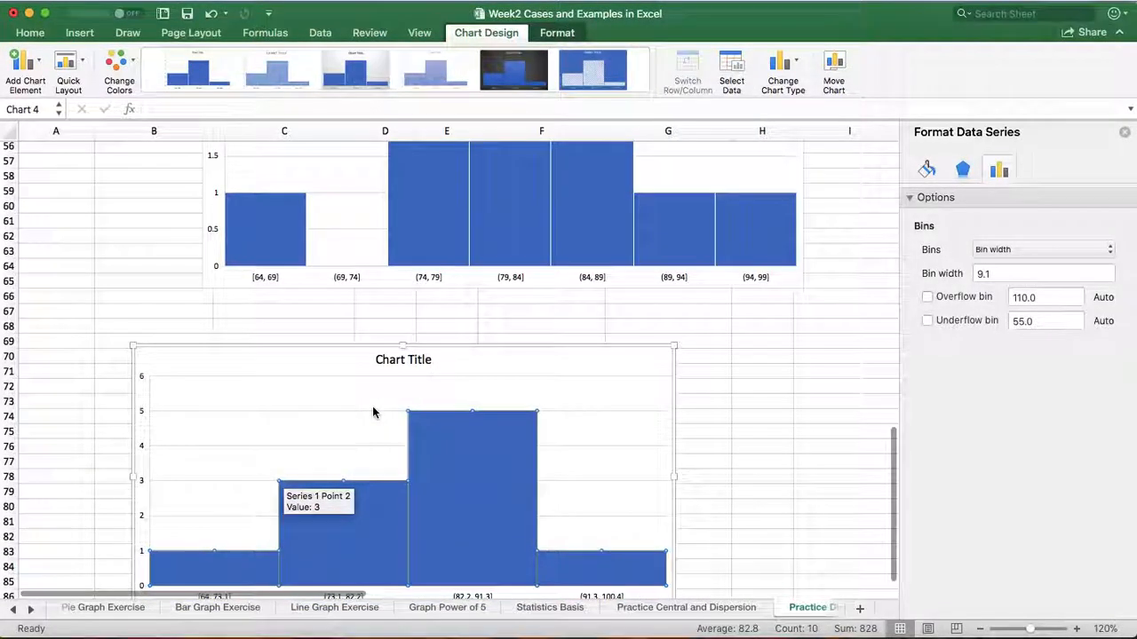
right_click(468, 477)
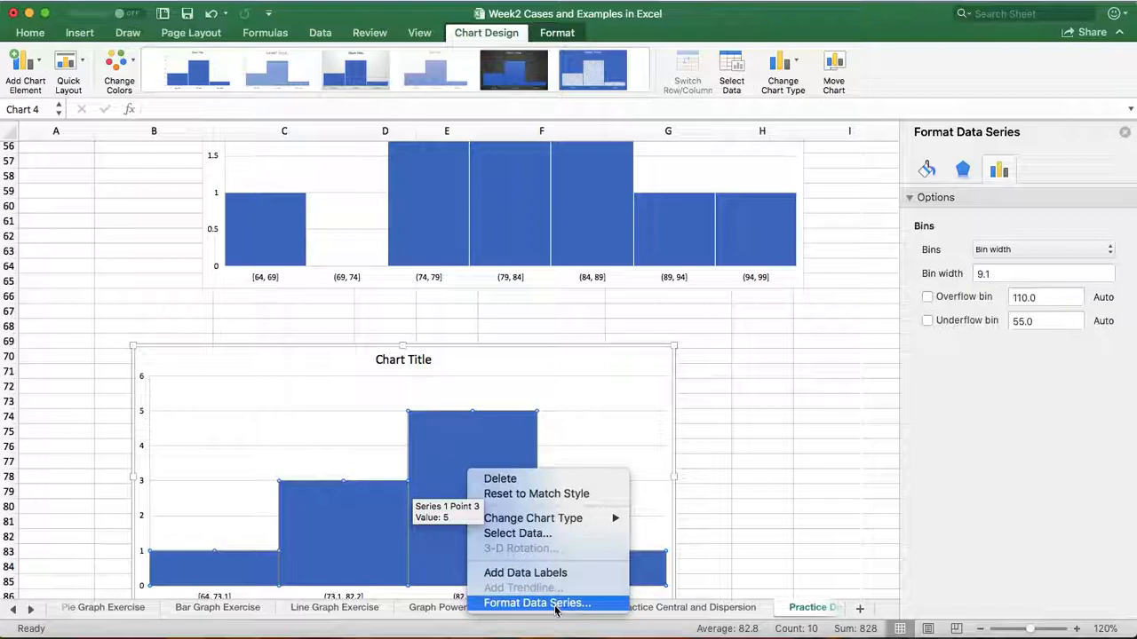
click(538, 576)
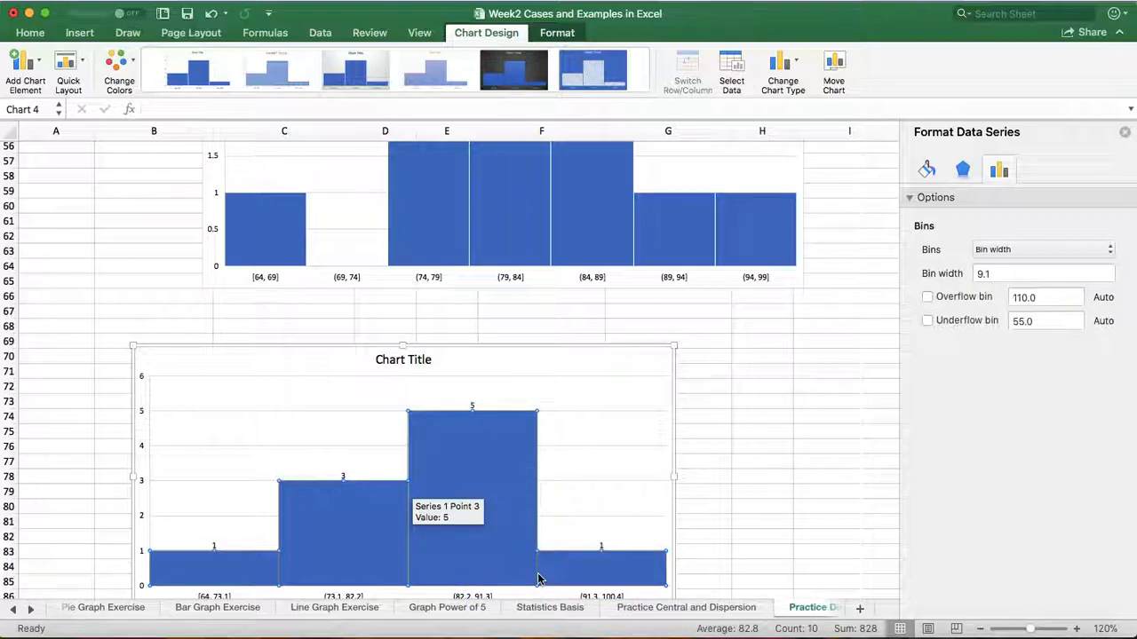
scroll(701, 520, down, 3)
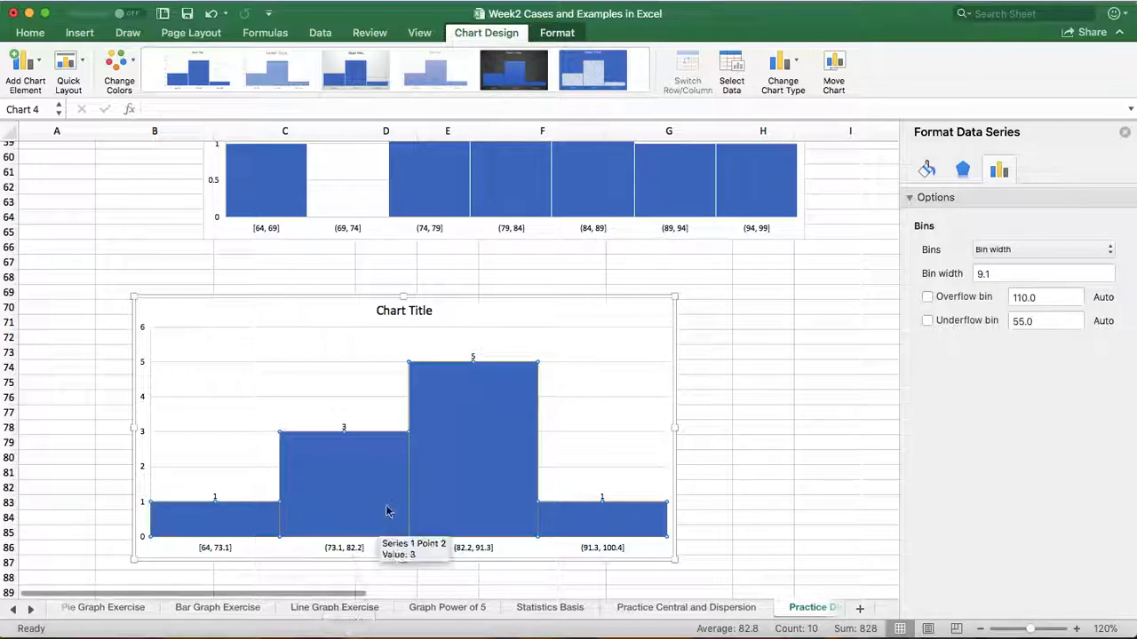
click(741, 383)
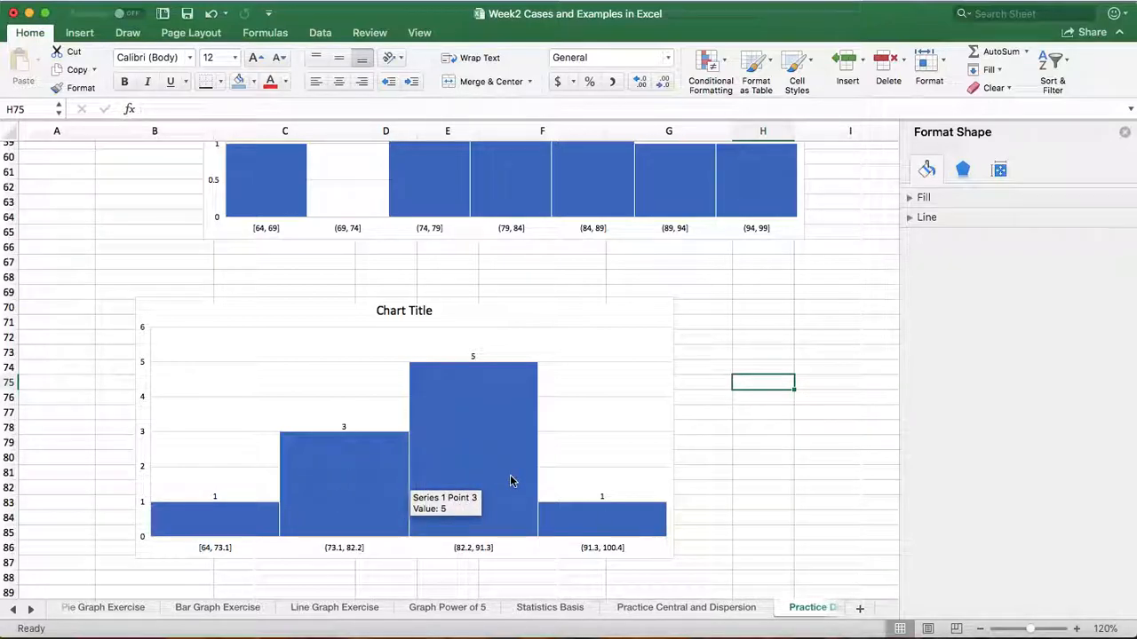
Compare the scores histogram with bin width 9.1 against the scores histogram with bin width 5
scroll(510, 477, down, 1)
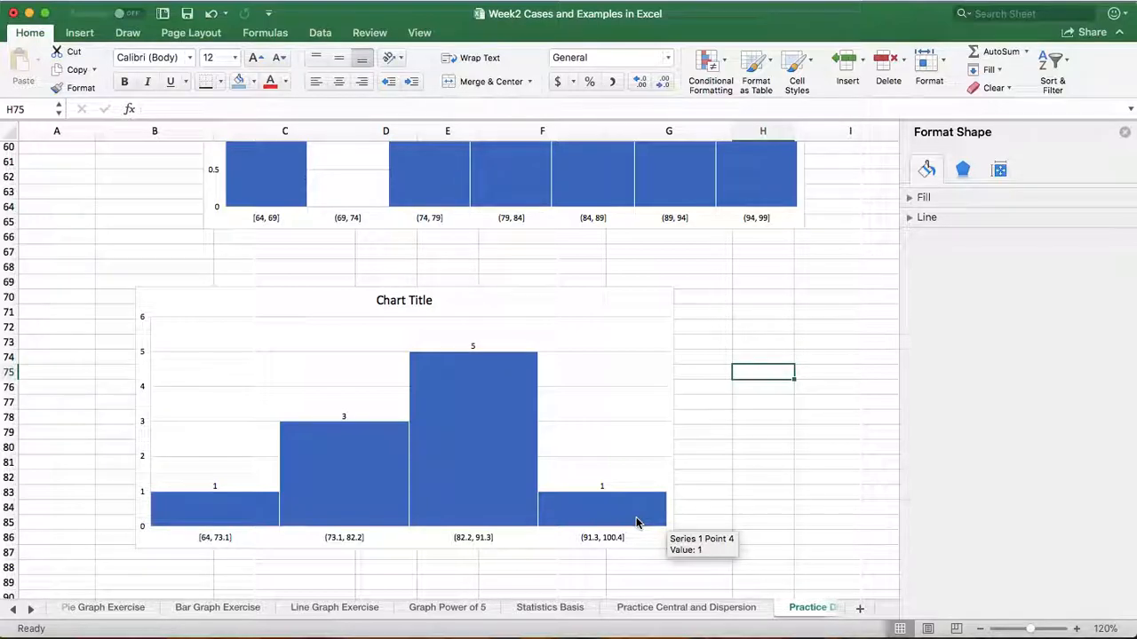
scroll(635, 522, up, 5)
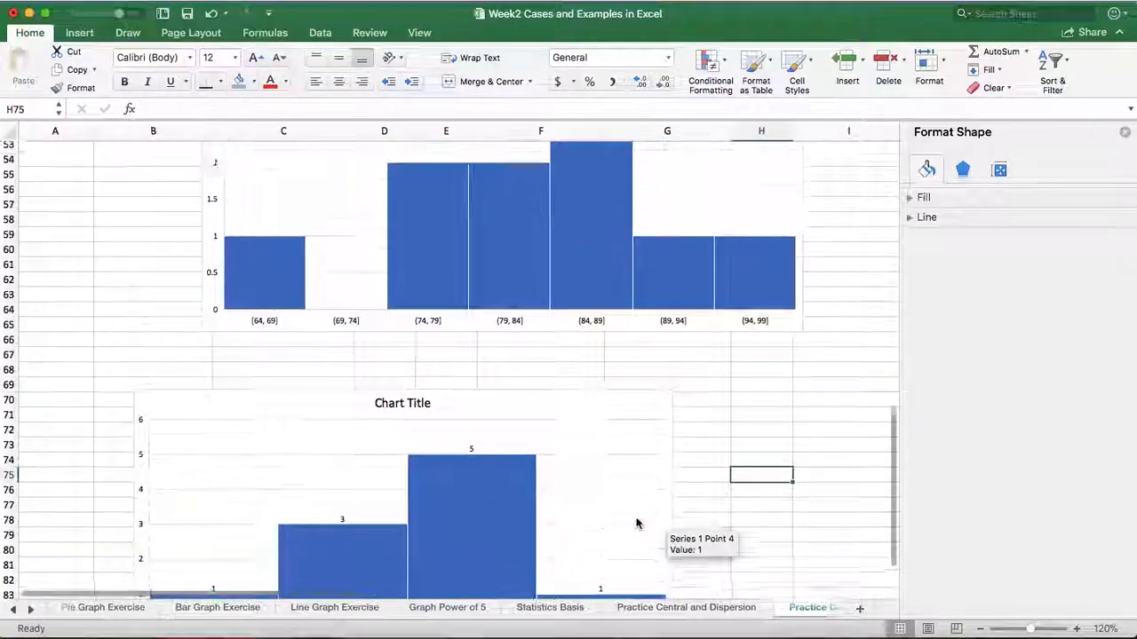
scroll(636, 522, down, 3)
scroll(636, 522, up, 2)
scroll(636, 522, down, 5)
scroll(636, 522, up, 6)
scroll(635, 524, up, 4)
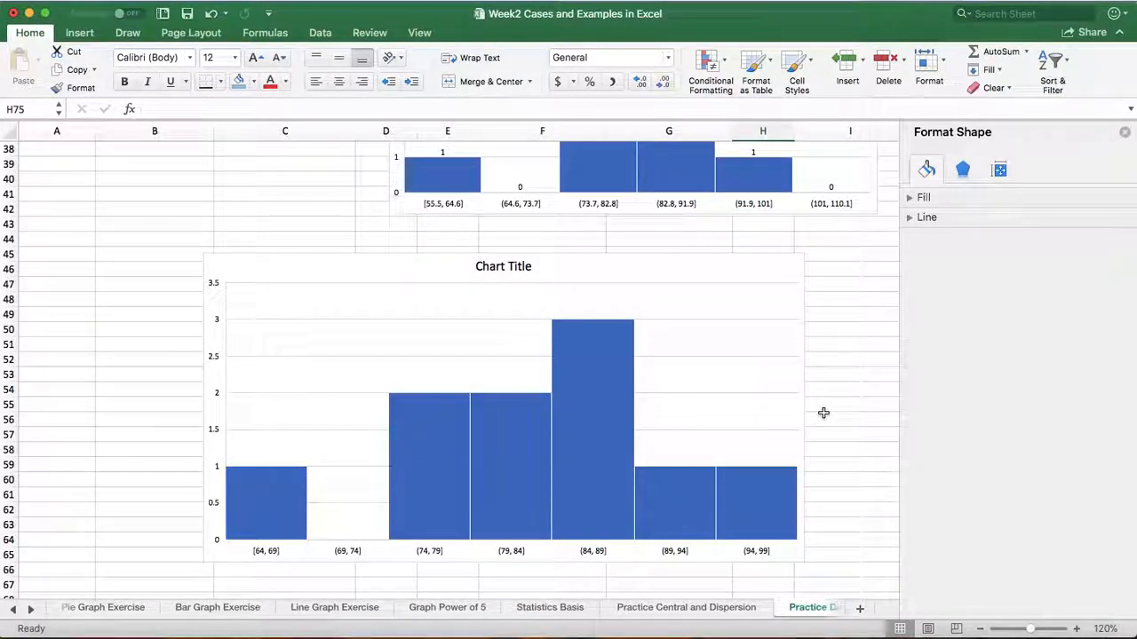
scroll(823, 413, down, 2)
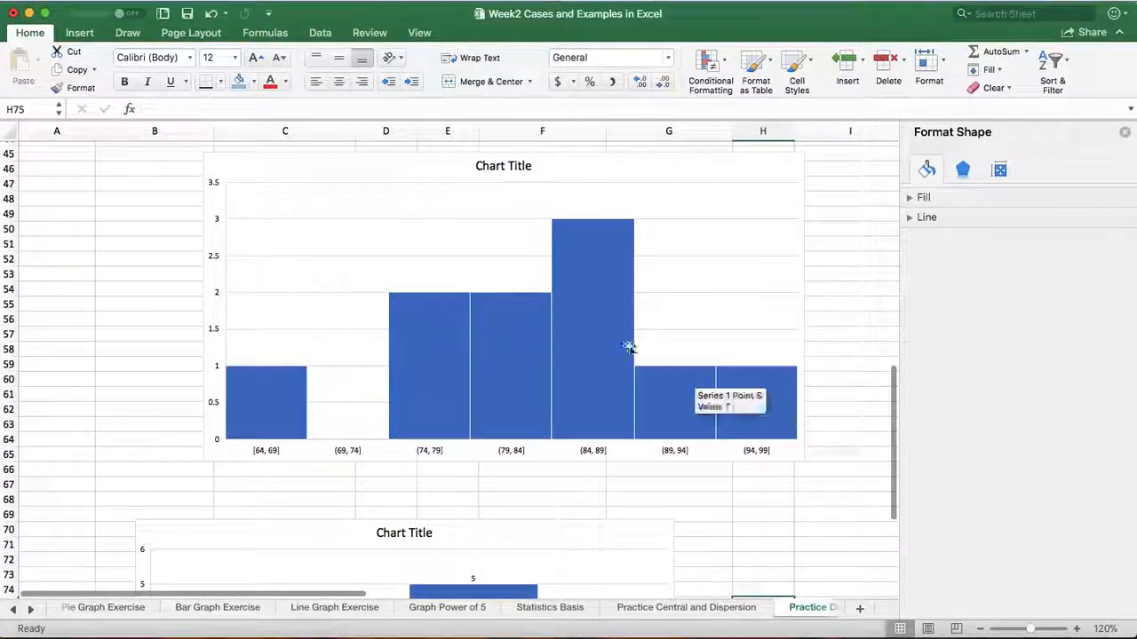
Add data labels to the bars of the scores histogram with bin width 5
mouse_move(578, 341)
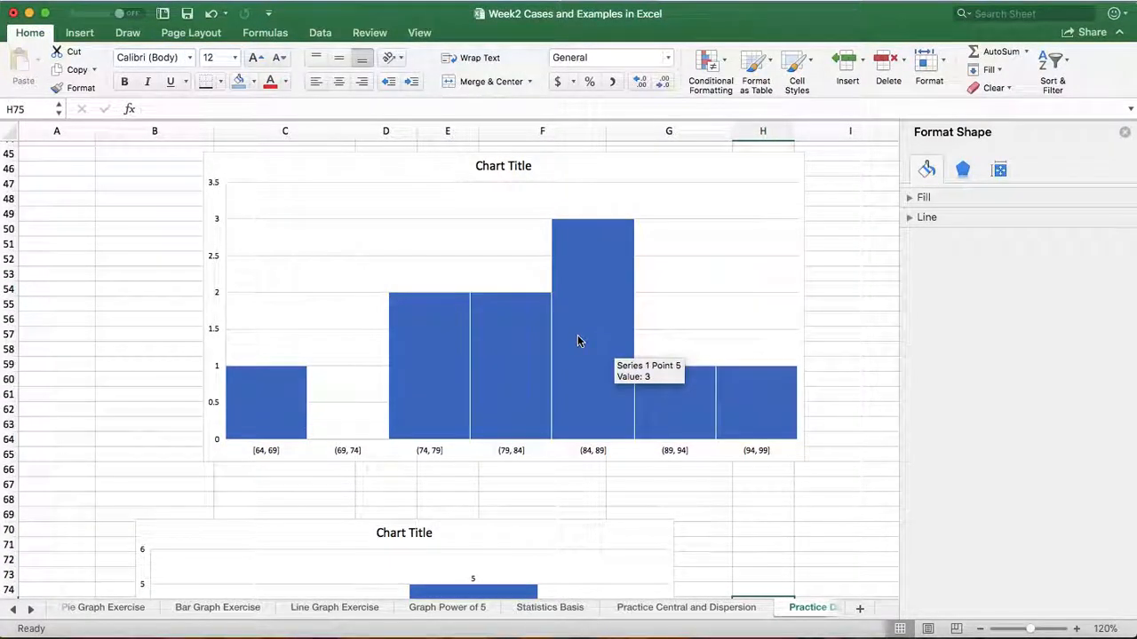
scroll(577, 341, up, 2)
right_click(572, 369)
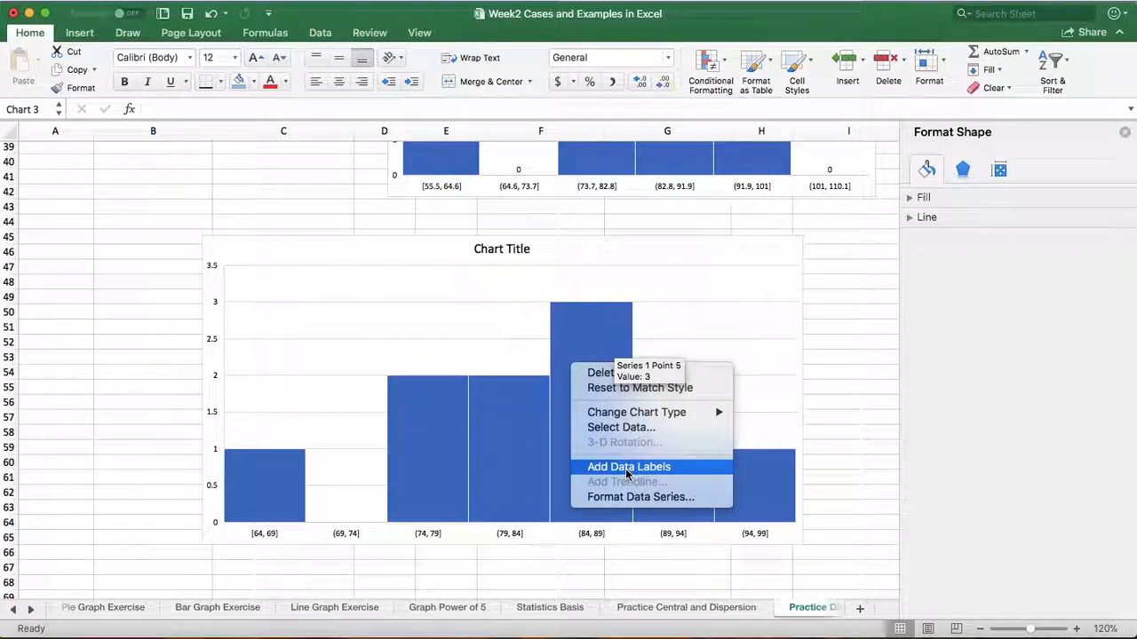
click(627, 469)
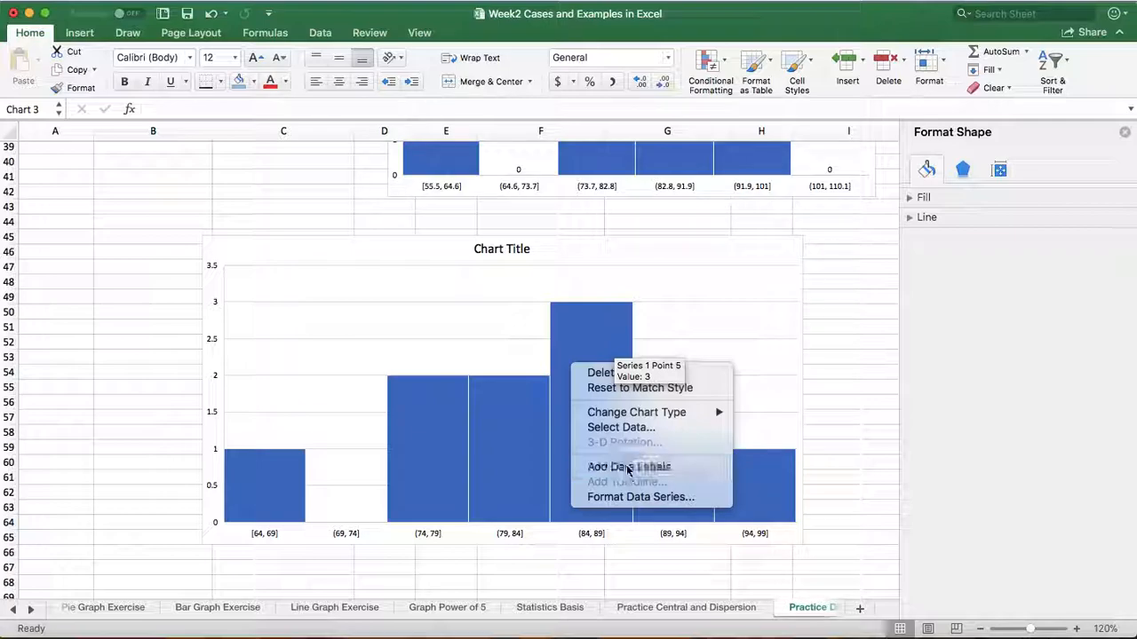
click(268, 179)
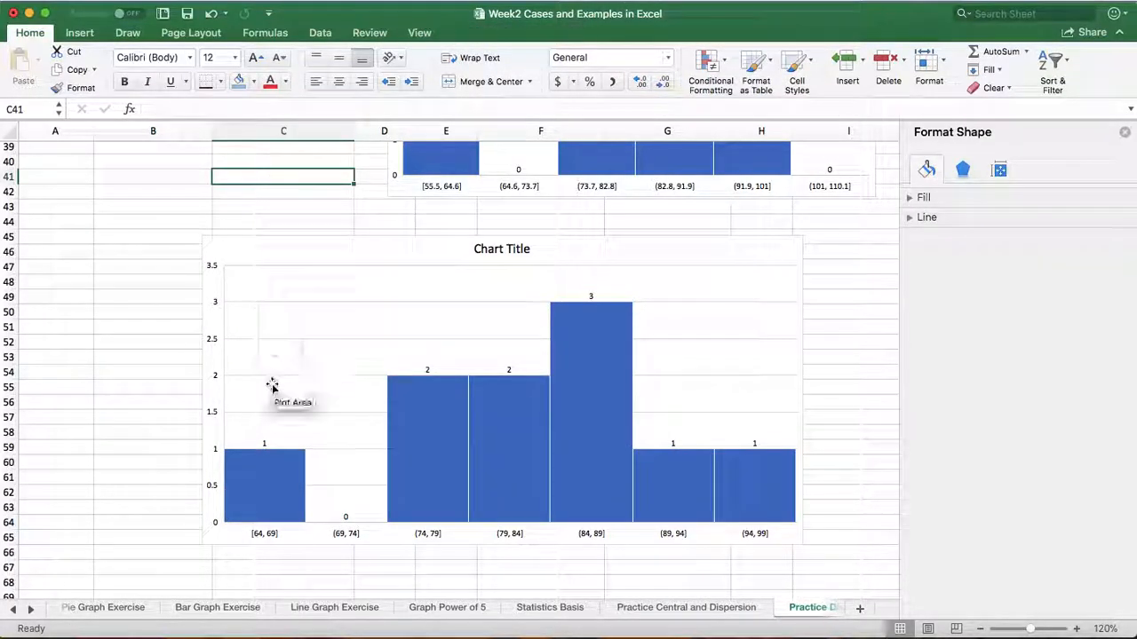
Compare the histograms built from raw scores with bin widths 5 and 9.1 against the histograms built from the class interval tables
scroll(625, 435, down, 3)
scroll(625, 435, down, 2)
scroll(626, 439, up, 3)
scroll(628, 444, down, 10)
scroll(629, 451, up, 10)
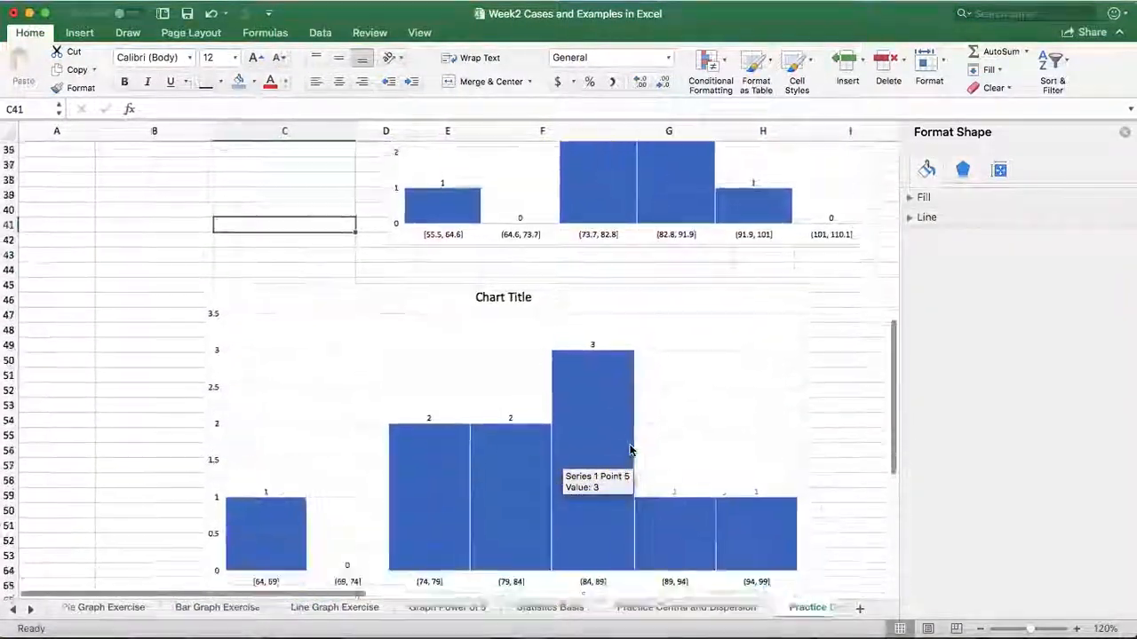
scroll(629, 451, down, 5)
scroll(629, 451, up, 15)
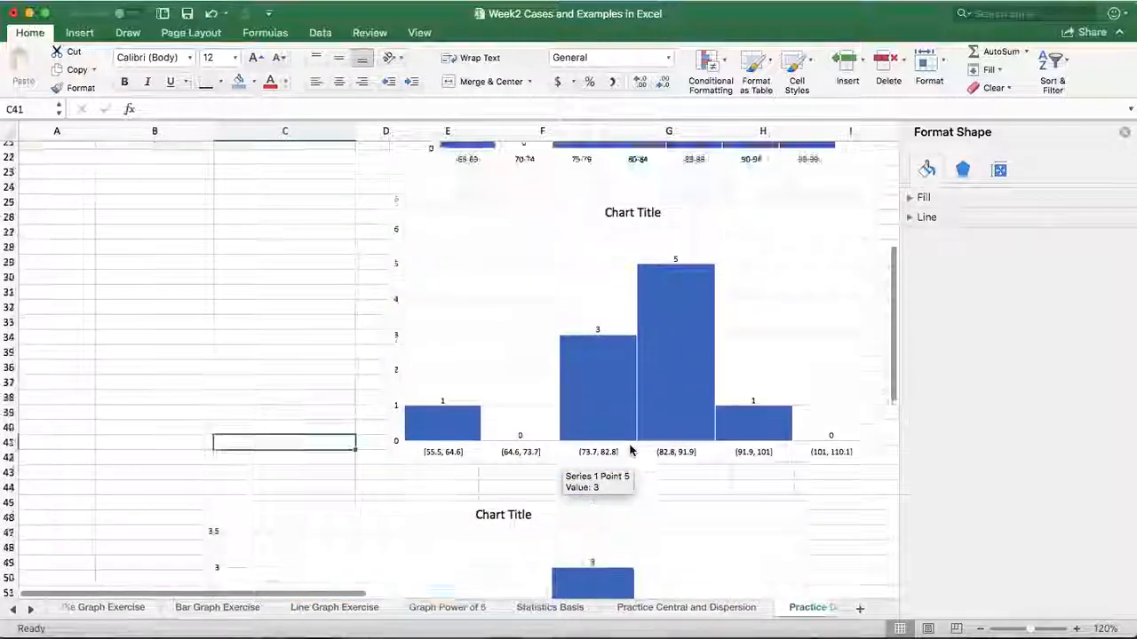
scroll(629, 452, down, 10)
scroll(629, 452, down, 12)
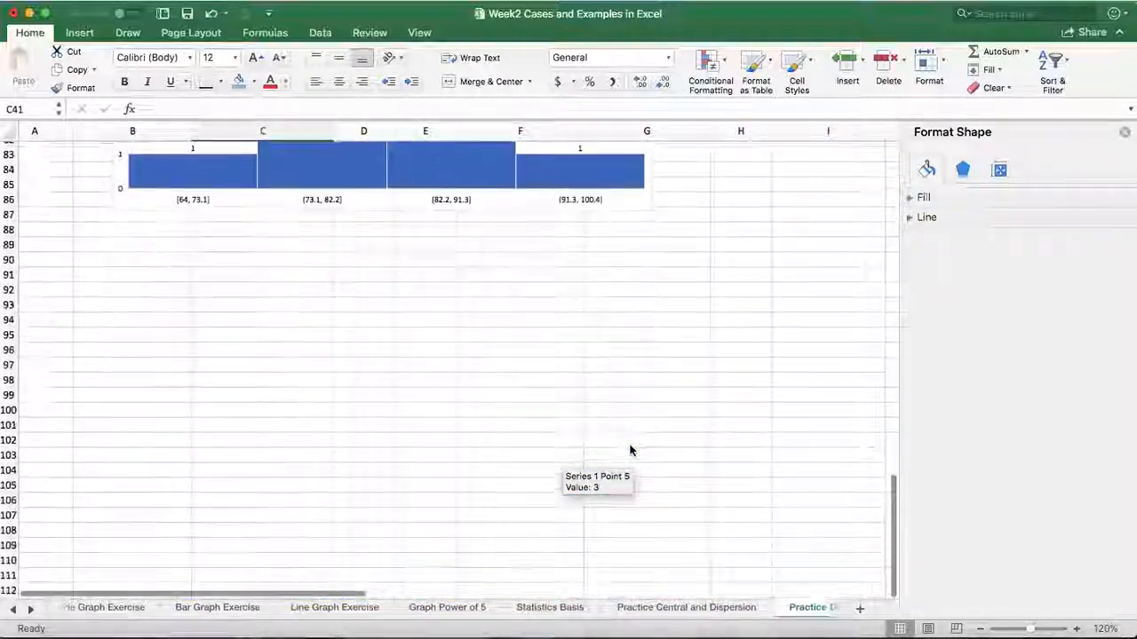
Review the participants' scores and class interval tables alongside the frequency distribution chart and the histograms below it
scroll(630, 452, up, 12)
scroll(630, 451, up, 9)
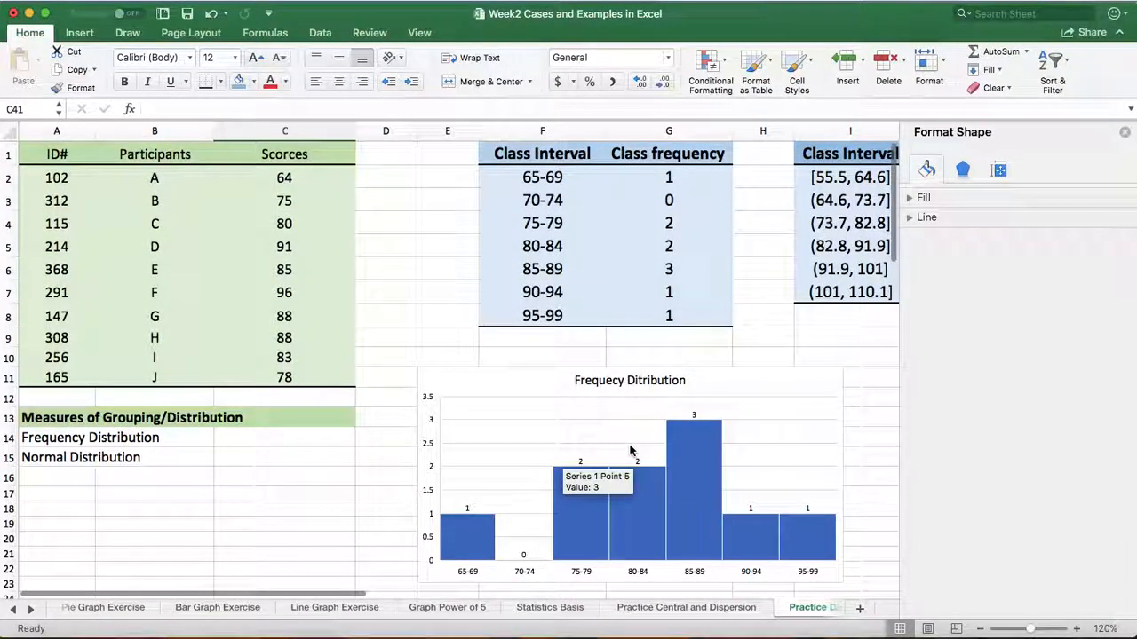
scroll(703, 551, down, 5)
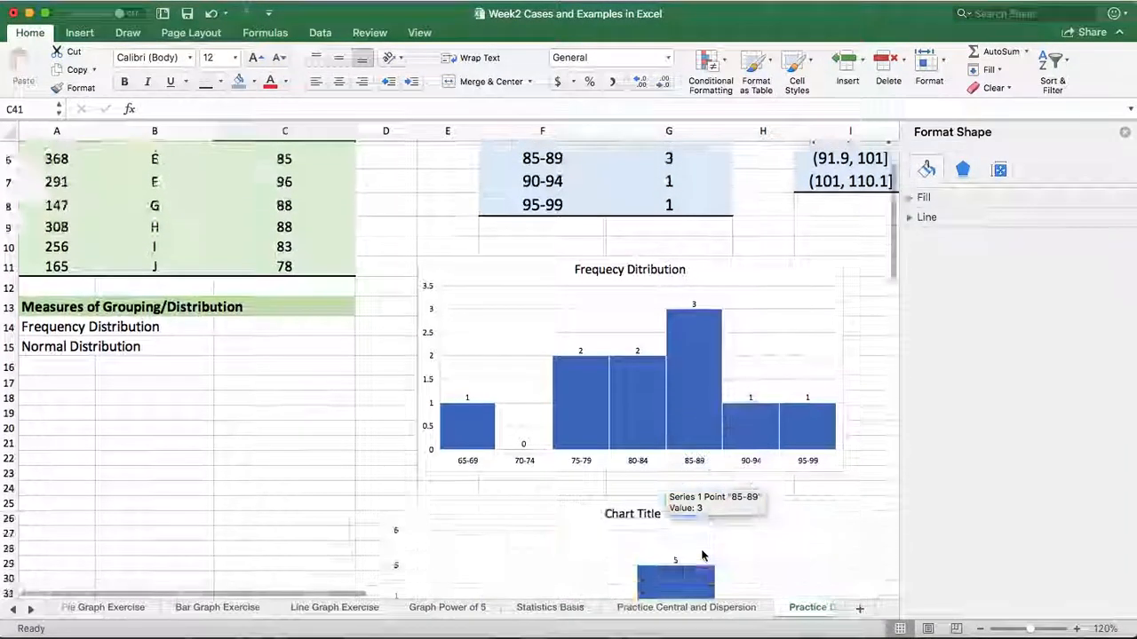
scroll(701, 554, up, 4)
scroll(702, 554, up, 3)
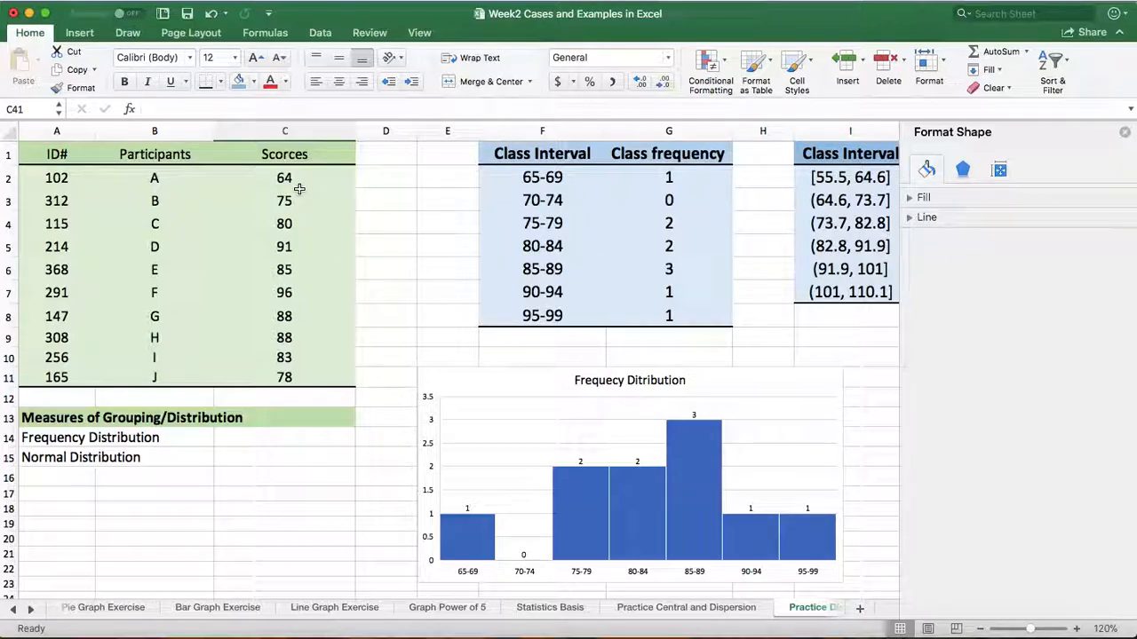
scroll(302, 306, down, 5)
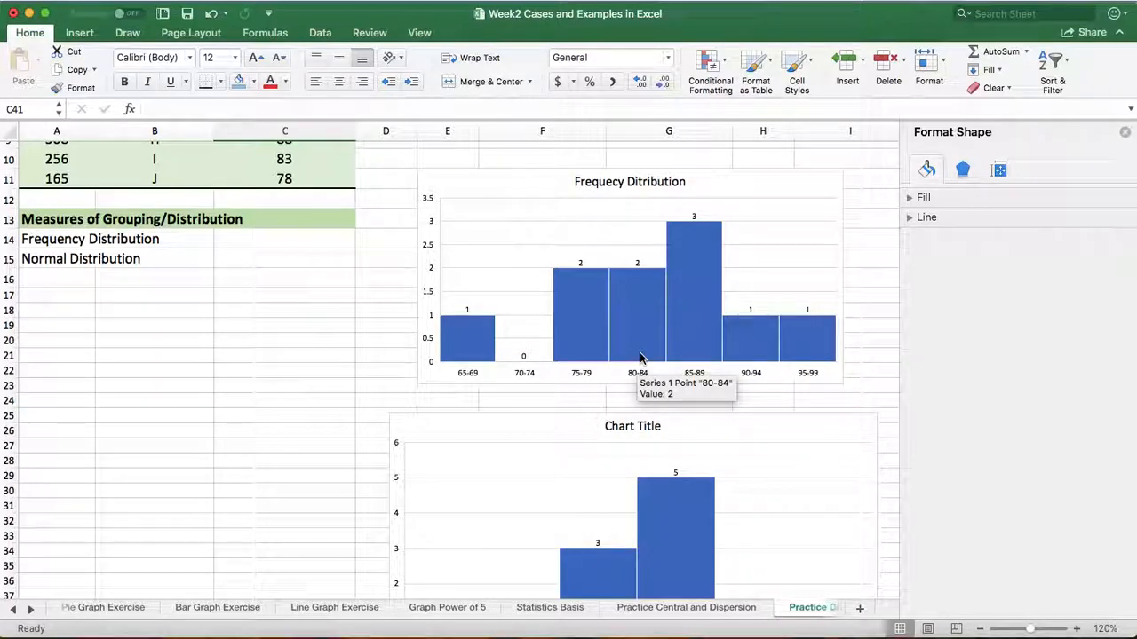
scroll(646, 360, down, 15)
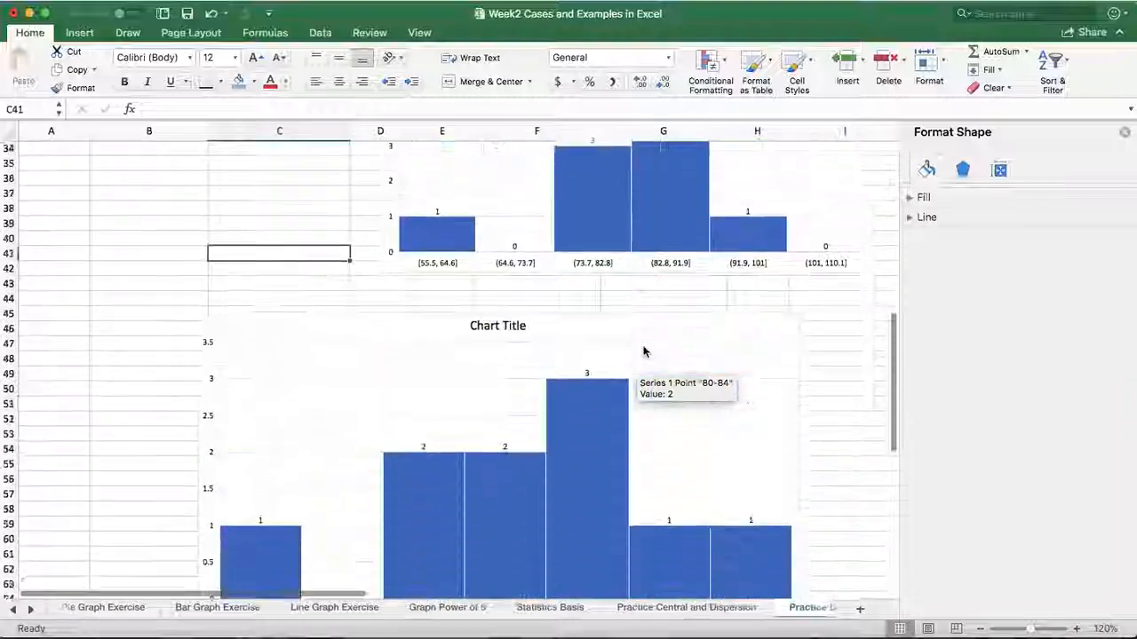
scroll(646, 352, down, 5)
scroll(646, 352, up, 20)
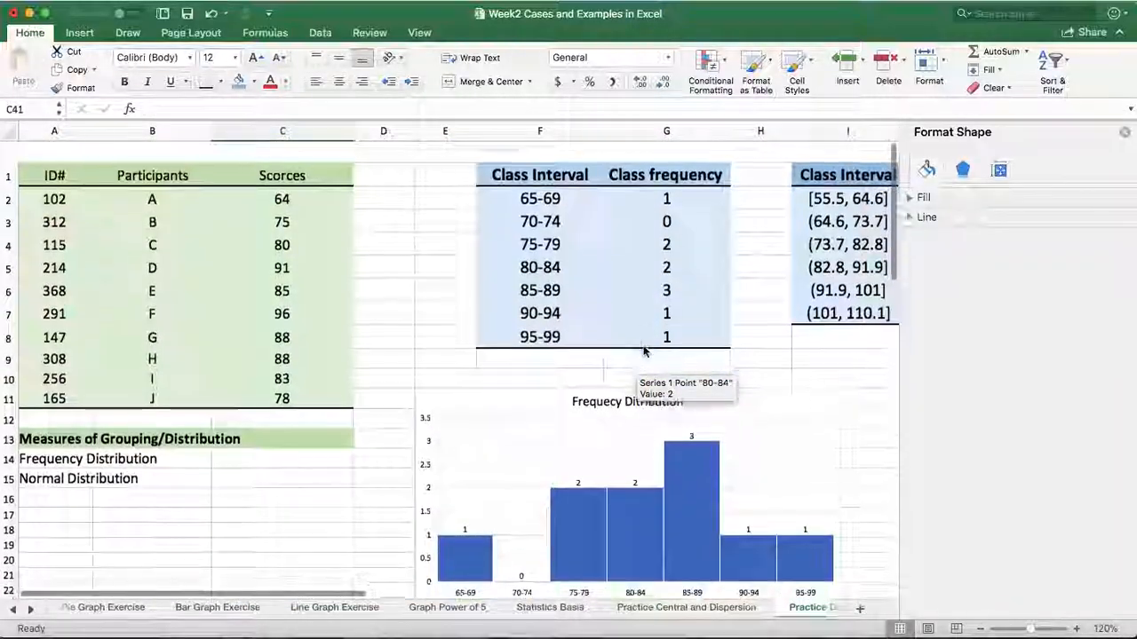